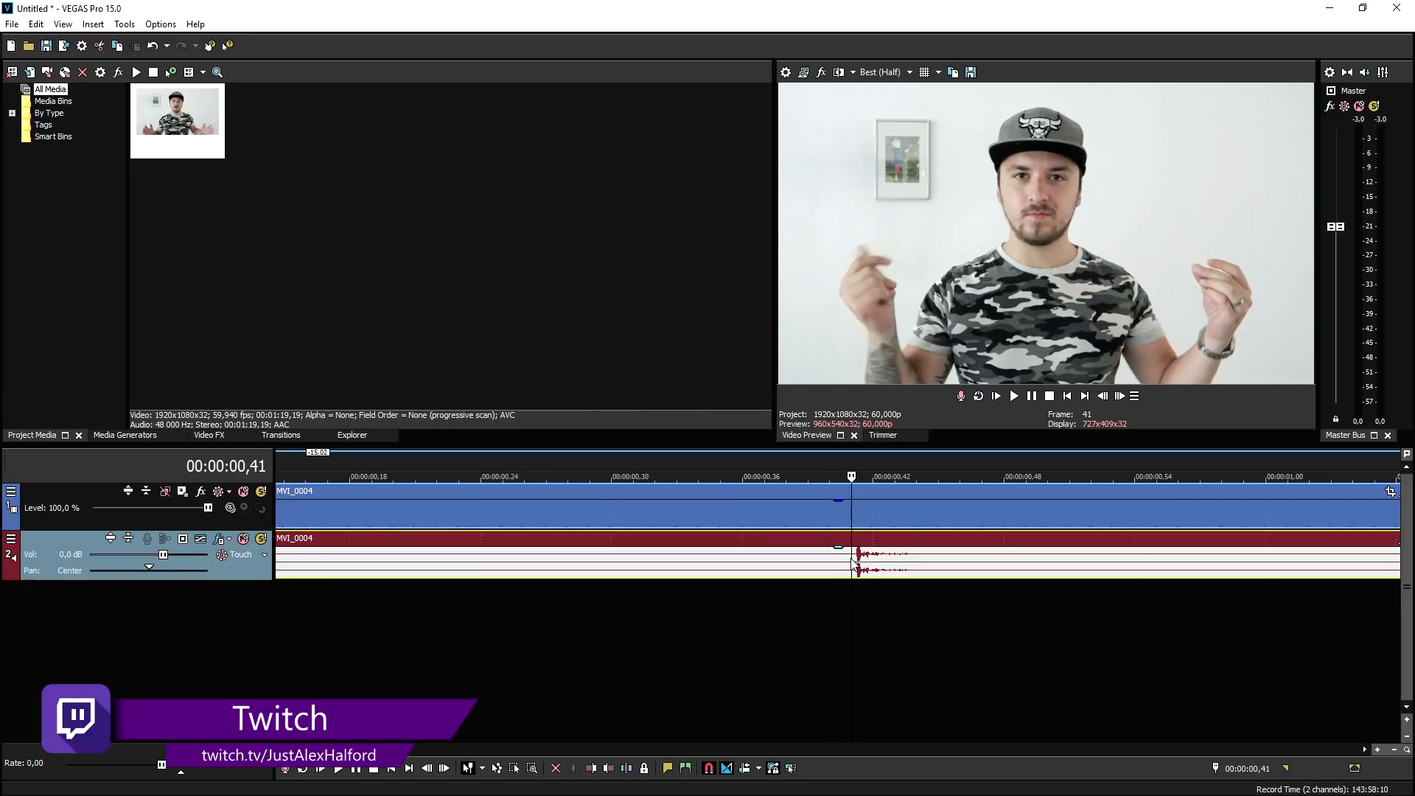
Split the MVI_0004 video and audio at the first finger snap, at 00:00:00,41
{"action": "key", "text": "s"}
{"action": "scroll", "coordinate": [847, 565], "scroll_direction": "down", "scroll_amount": 6}
{"action": "key", "text": "space"}
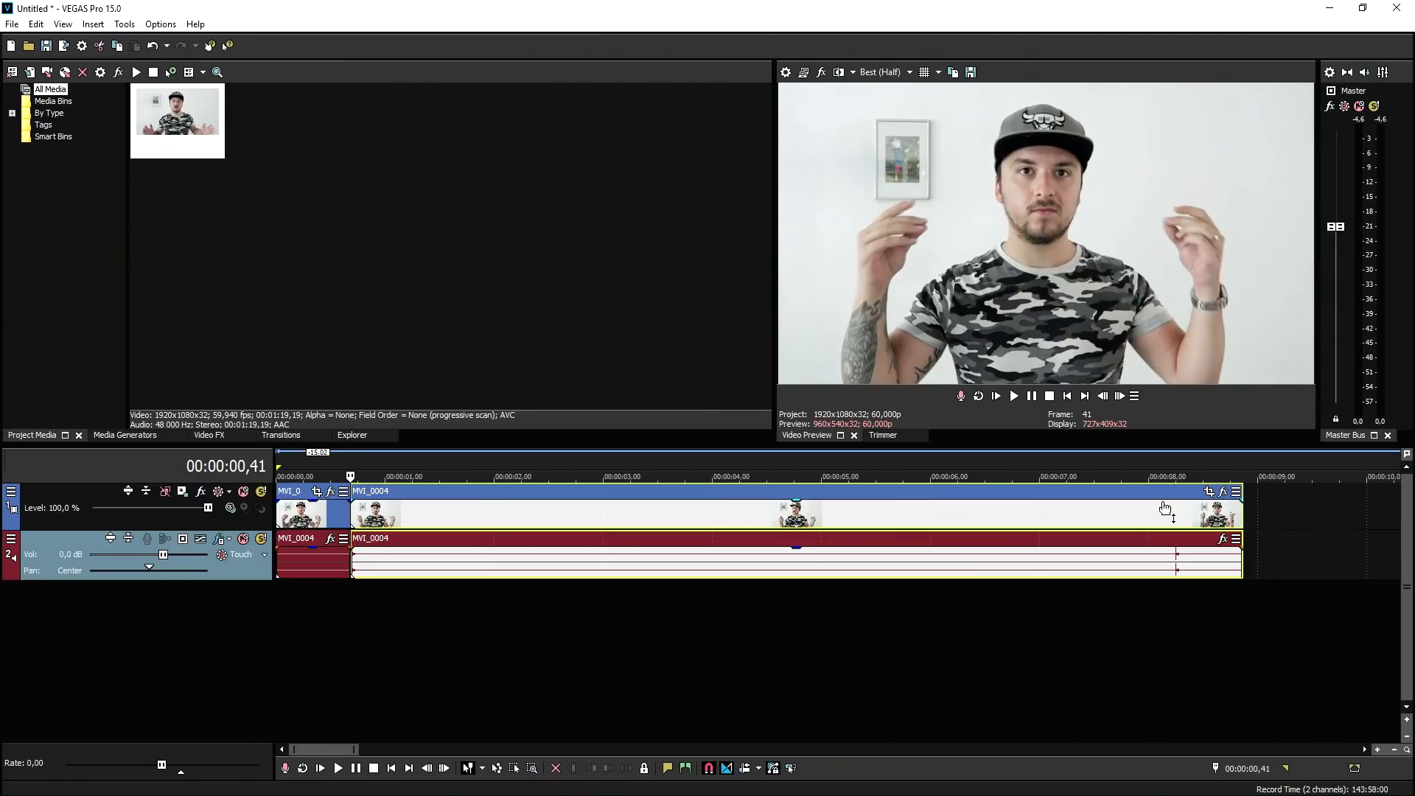
Locate the second finger snap near the end of MVI_0004 and split the video and audio at 00:00:08,14
{"action": "left_click", "coordinate": [1147, 514]}
{"action": "scroll", "coordinate": [1146, 513], "scroll_direction": "up", "scroll_amount": 2}
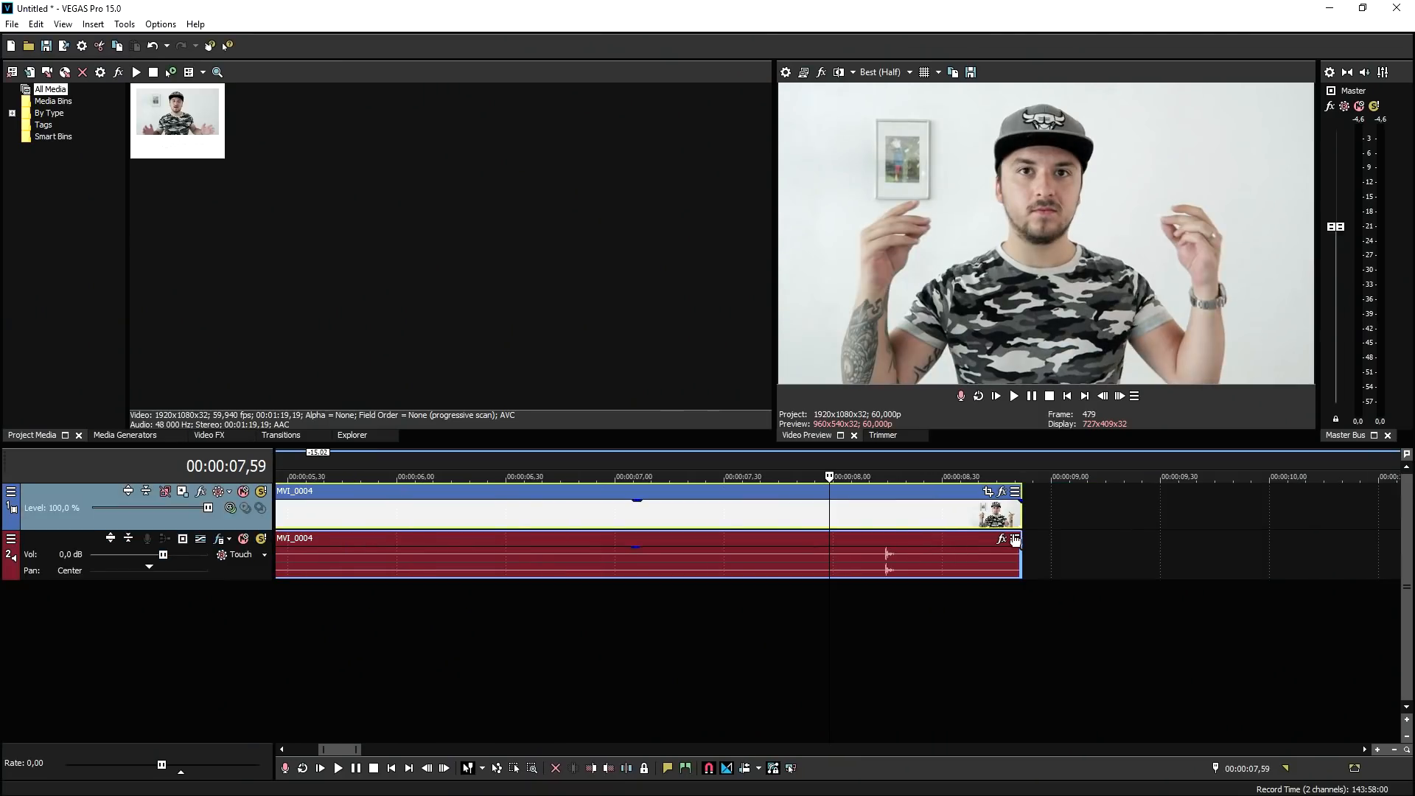
{"action": "left_click", "coordinate": [877, 558]}
{"action": "scroll", "coordinate": [958, 572], "scroll_direction": "up", "scroll_amount": 1}
{"action": "key", "text": "space"}
{"action": "key", "text": "space"}
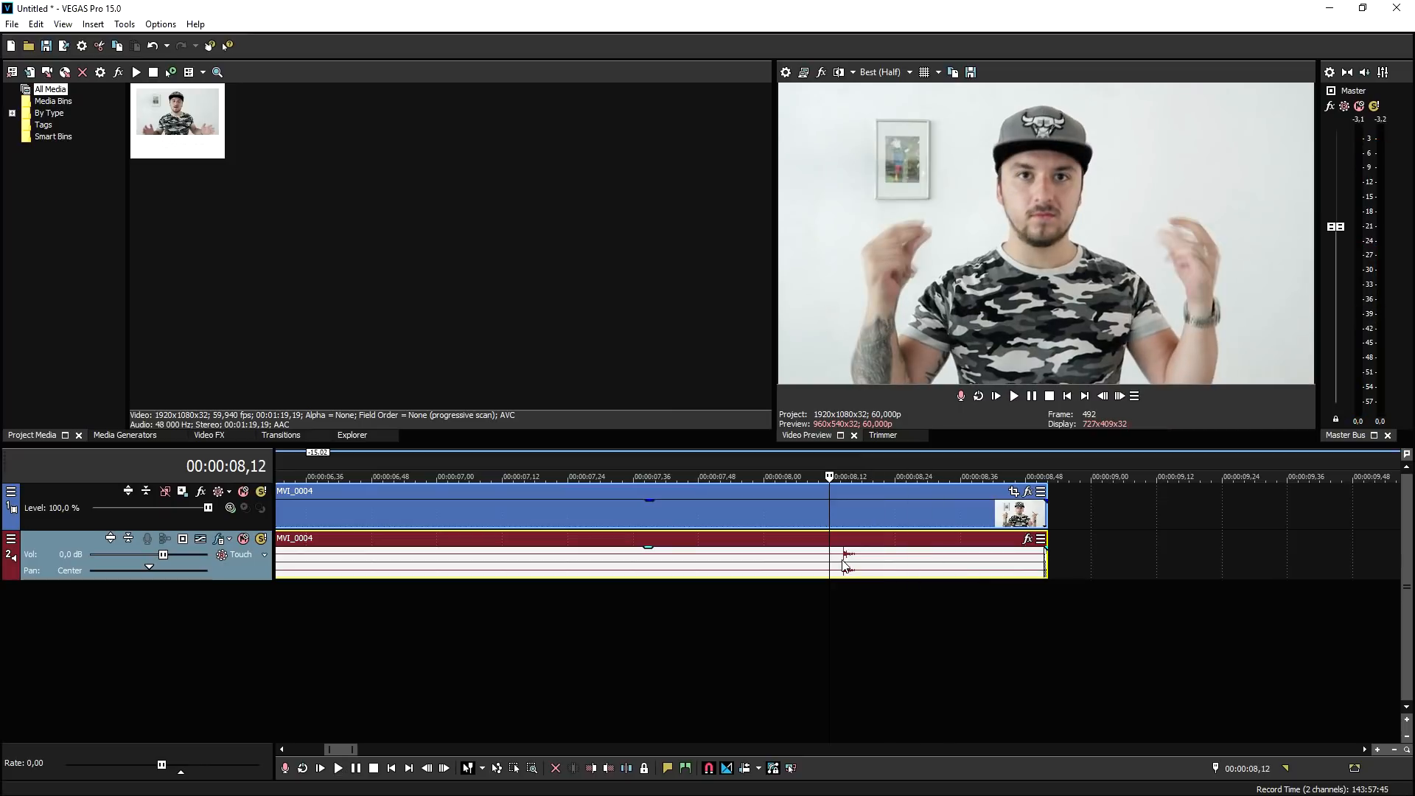
{"action": "left_click", "coordinate": [841, 556]}
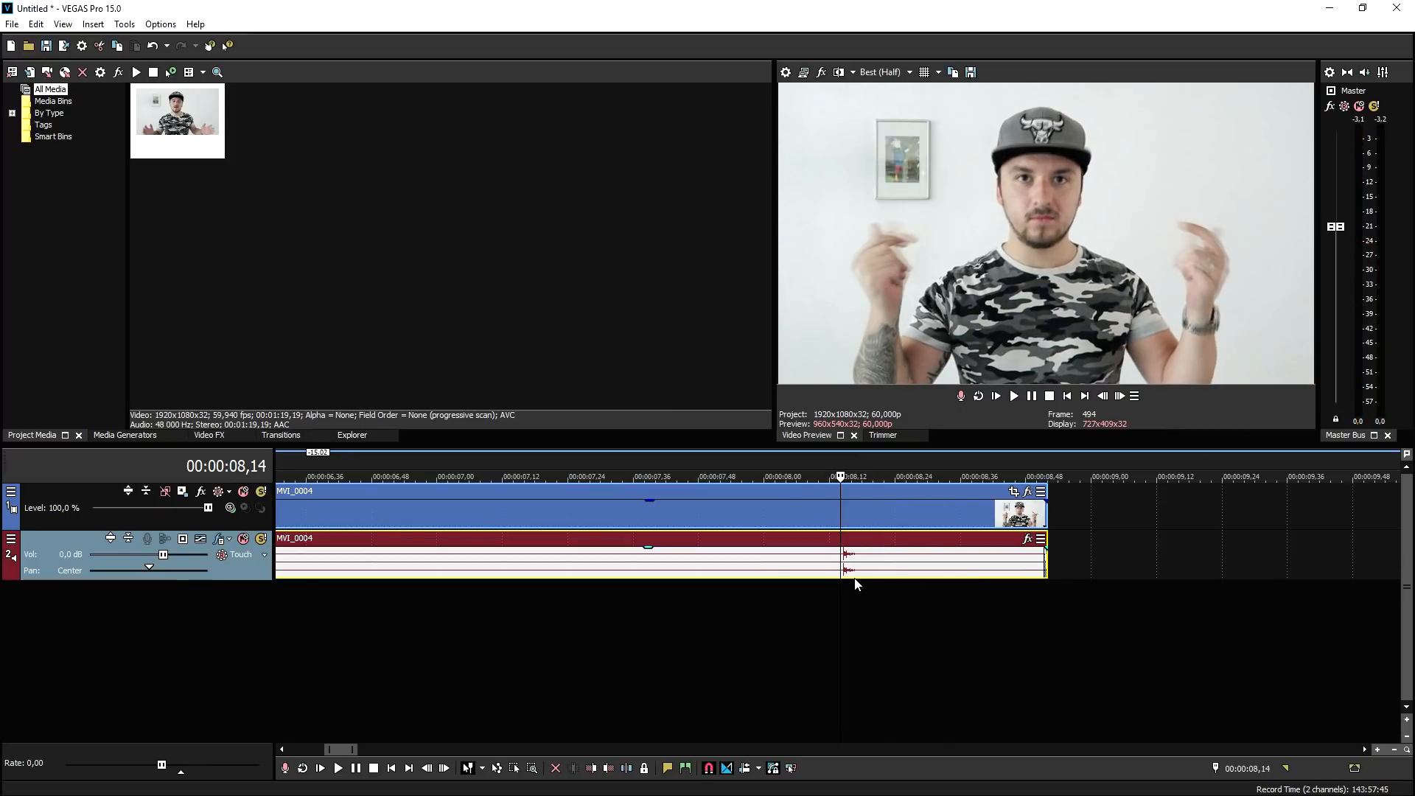
{"action": "key", "text": "s"}
Add the "1 Turqoise GLARE W/Letterbox" filter package to the middle MVI_0004 video event between the two snaps
{"action": "scroll", "coordinate": [838, 582], "scroll_direction": "down", "scroll_amount": 6}
{"action": "left_click", "coordinate": [499, 558]}
{"action": "left_click", "coordinate": [622, 511]}
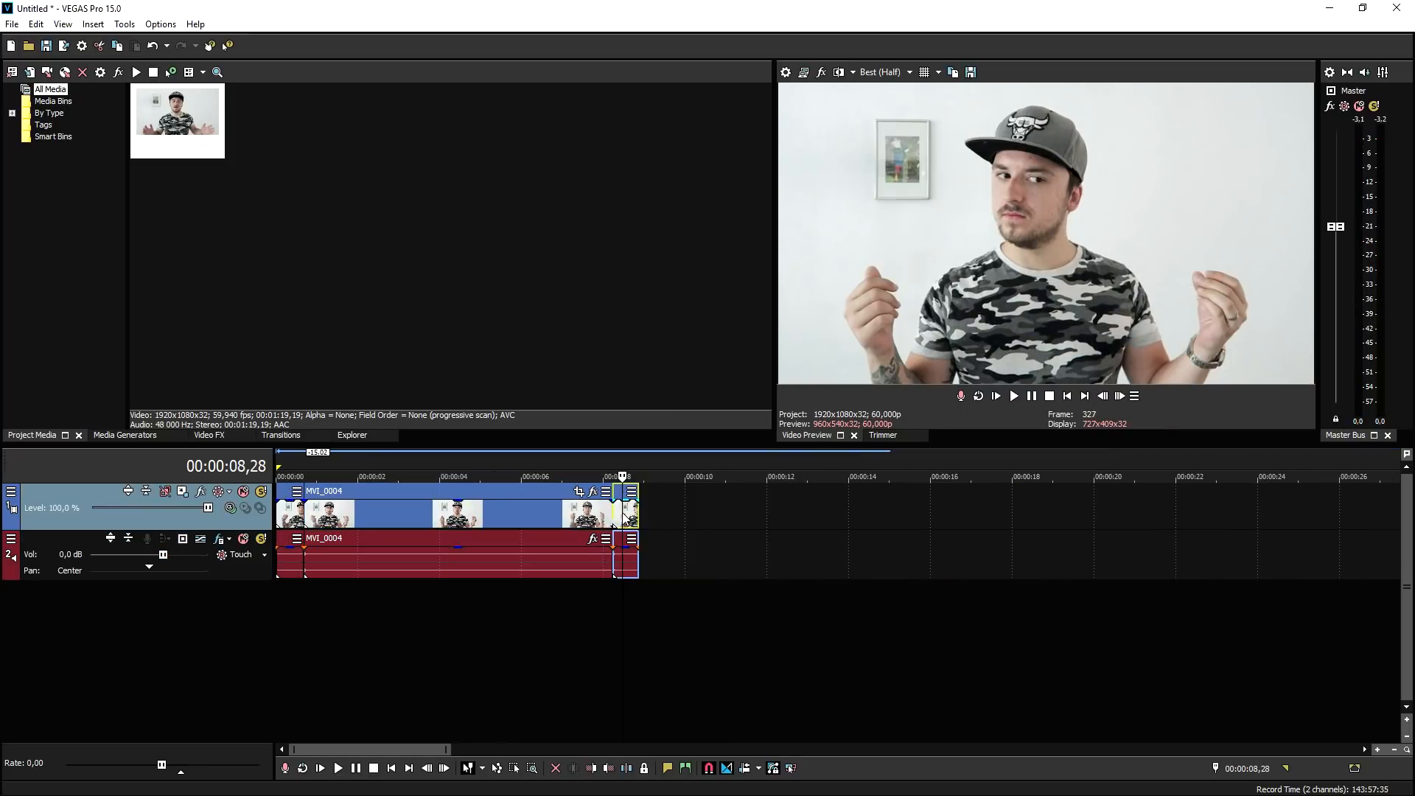
{"action": "left_click", "coordinate": [511, 515]}
{"action": "scroll", "coordinate": [508, 516], "scroll_direction": "up", "scroll_amount": 2}
{"action": "left_click", "coordinate": [499, 517]}
{"action": "scroll", "coordinate": [601, 520], "scroll_direction": "down", "scroll_amount": 1}
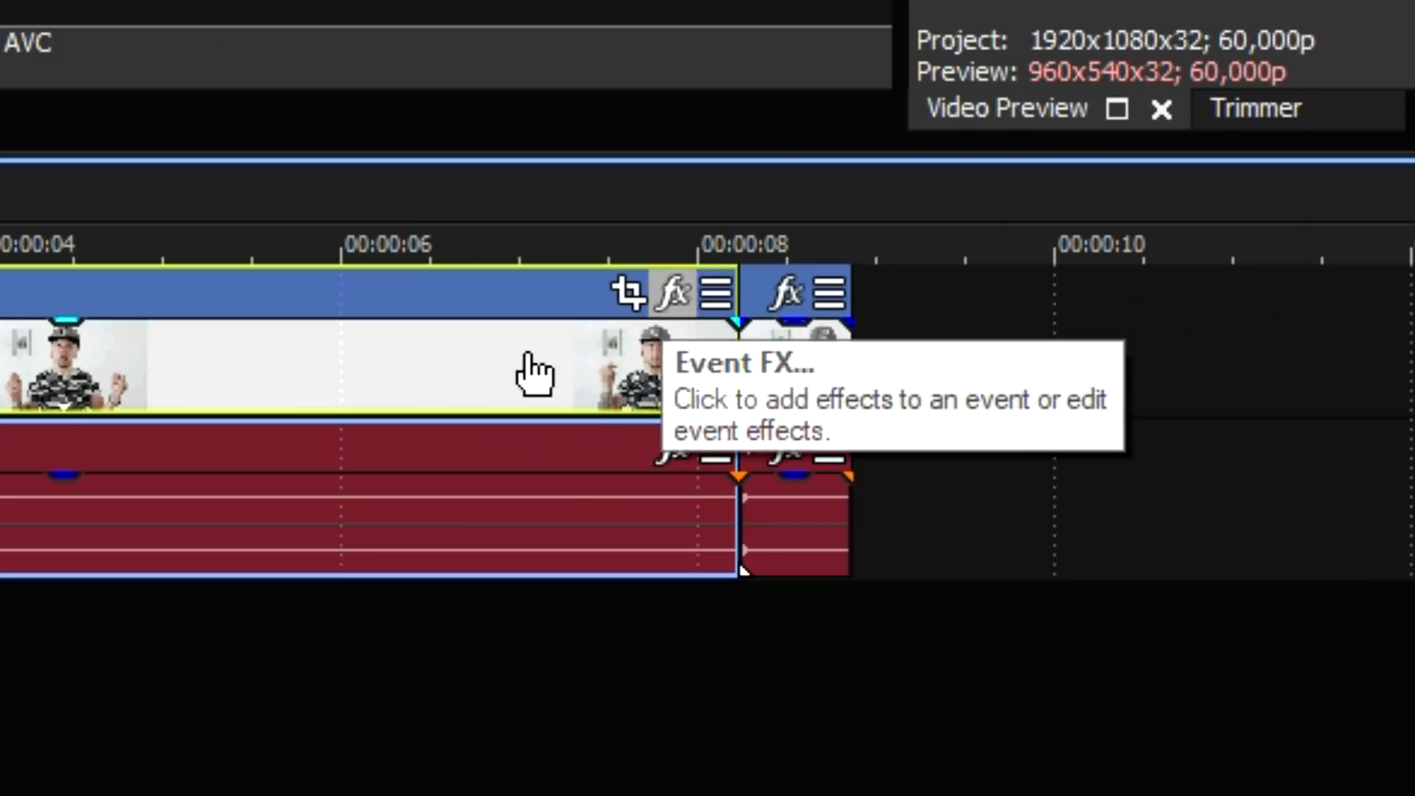
{"action": "left_click", "coordinate": [673, 293]}
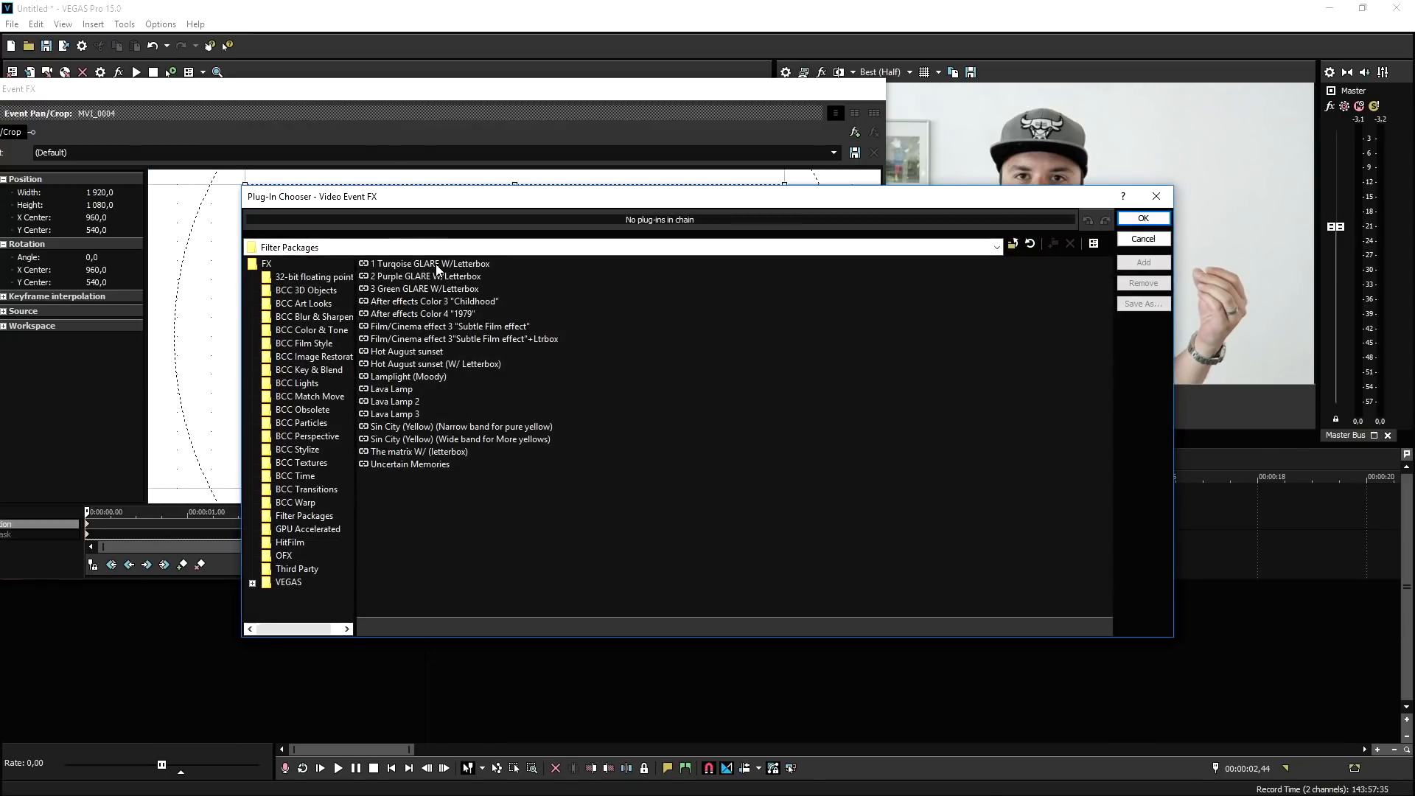
{"action": "left_click", "coordinate": [441, 264]}
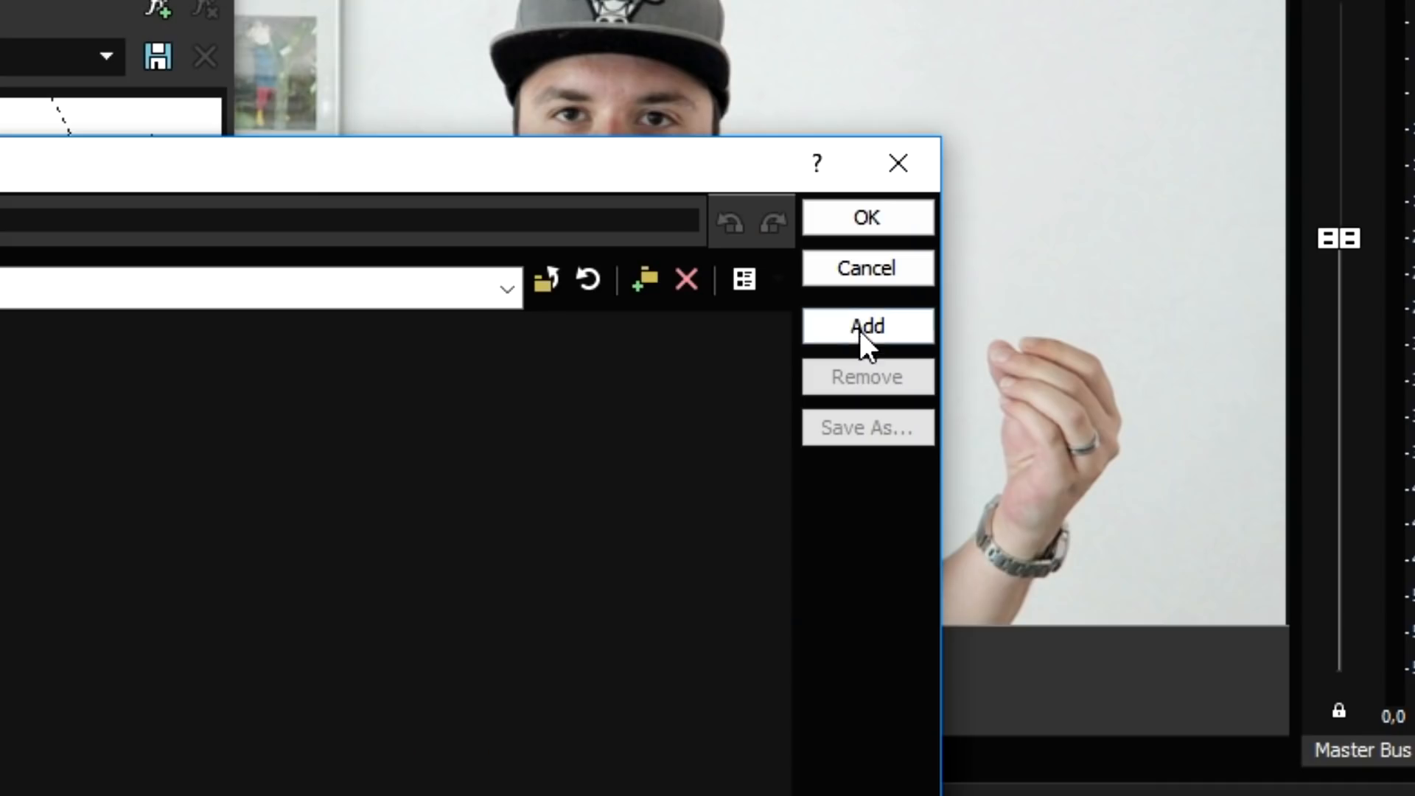
{"action": "left_click", "coordinate": [1143, 262]}
{"action": "left_click", "coordinate": [1135, 219]}
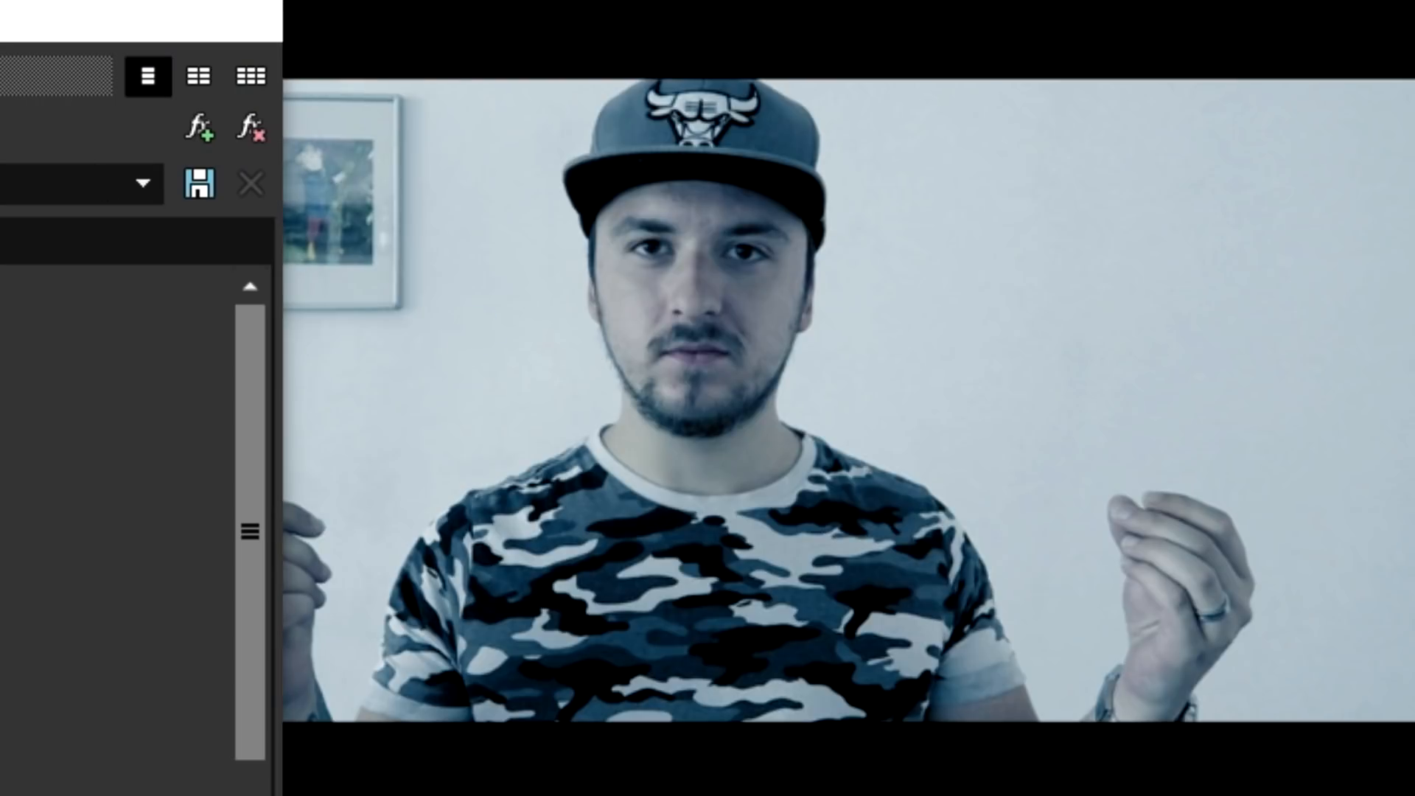
Disable the Cookie Cutter effect on the middle event, close its effects window and return to the project start
{"action": "left_click_drag", "start_coordinate": [0, 29], "coordinate": [895, 795]}
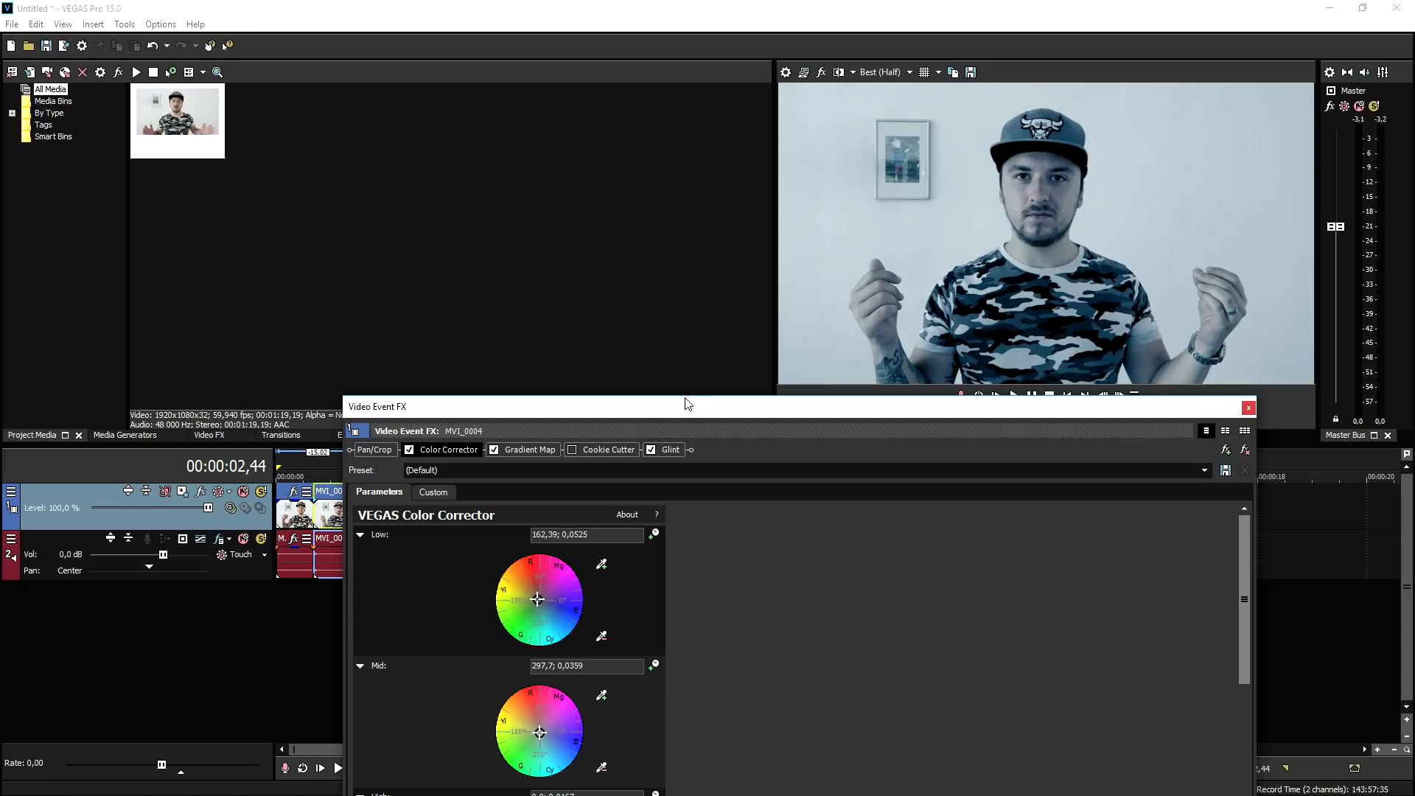
{"action": "left_click", "coordinate": [1247, 407]}
{"action": "left_click", "coordinate": [1069, 396]}
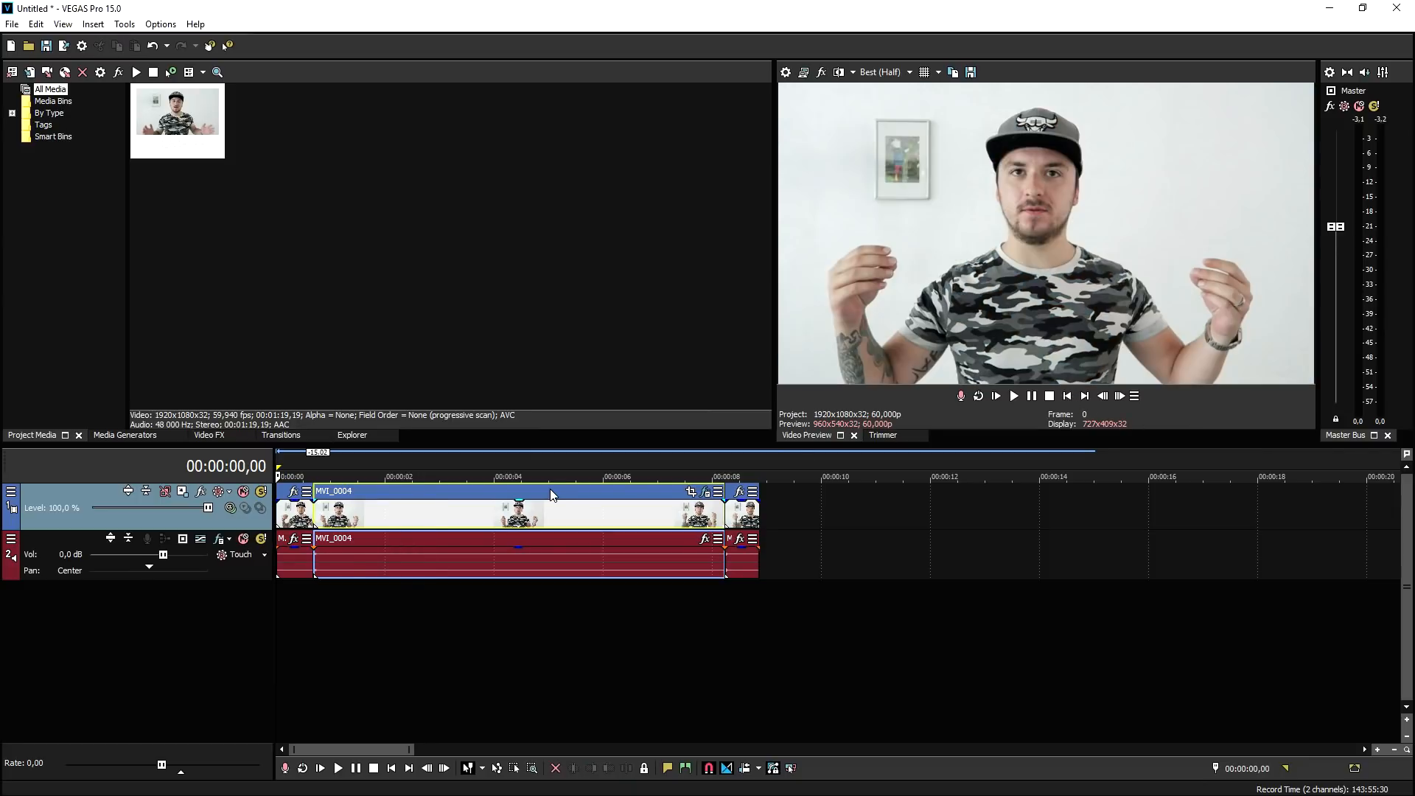
{"action": "scroll", "coordinate": [550, 488], "scroll_direction": "up", "scroll_amount": 4}
{"action": "scroll", "coordinate": [550, 489], "scroll_direction": "down", "scroll_amount": 1}
{"action": "scroll", "coordinate": [551, 488], "scroll_direction": "down", "scroll_amount": 1}
{"action": "scroll", "coordinate": [553, 489], "scroll_direction": "down", "scroll_amount": 1}
{"action": "scroll", "coordinate": [584, 484], "scroll_direction": "up", "scroll_amount": 3}
Split the lightning effects clip at 00:00:24,59, where the glowing eyes show, and delete the part before it
{"action": "left_click", "coordinate": [524, 508]}
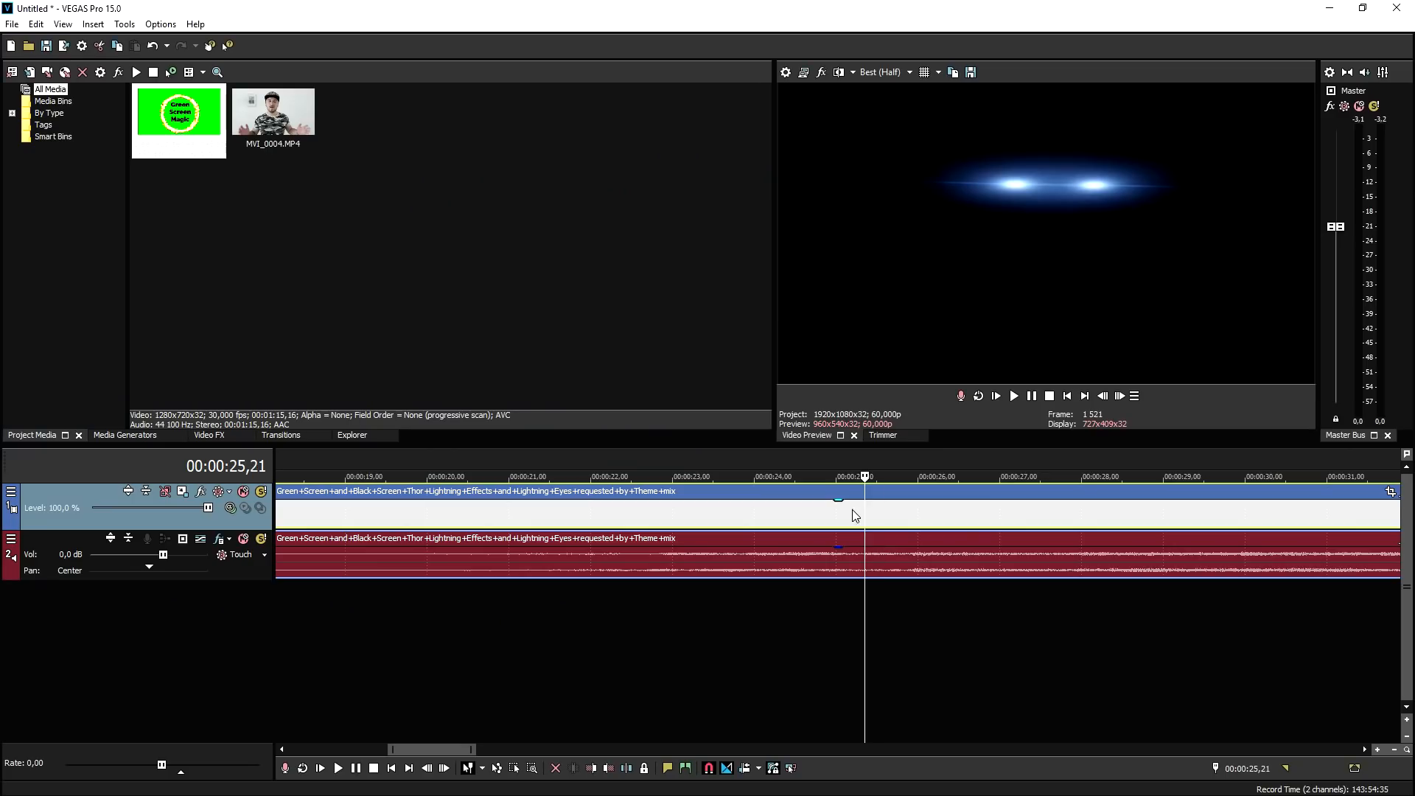
{"action": "left_click_drag", "start_coordinate": [854, 516], "coordinate": [837, 516]}
{"action": "left_click", "coordinate": [836, 512]}
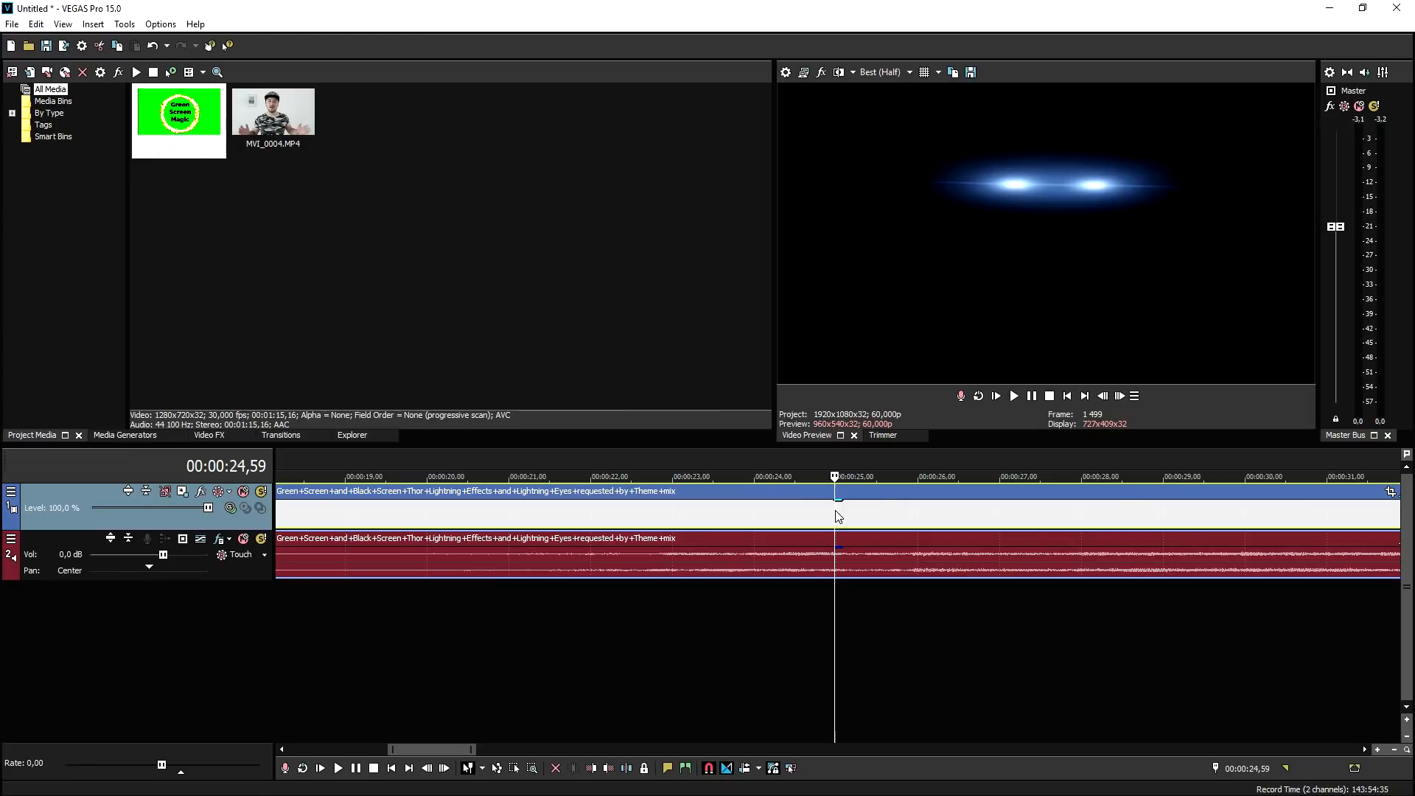
{"action": "key", "text": "s"}
{"action": "left_click", "coordinate": [812, 515]}
{"action": "key", "text": "Delete"}
Cut the lightning clip at about 31.5 seconds, delete the footage after the glowing eyes and remove the clip's audio
{"action": "left_click", "coordinate": [1001, 518]}
{"action": "left_click", "coordinate": [1040, 518]}
{"action": "left_click", "coordinate": [1115, 516]}
{"action": "left_click", "coordinate": [1201, 515]}
{"action": "left_click", "coordinate": [1238, 514]}
{"action": "left_click", "coordinate": [1299, 515]}
{"action": "scroll", "coordinate": [1185, 517], "scroll_direction": "down", "scroll_amount": 1}
{"action": "left_click", "coordinate": [921, 516]}
{"action": "left_click", "coordinate": [873, 516]}
{"action": "key", "text": "s"}
{"action": "key", "text": "Delete"}
{"action": "left_click", "coordinate": [681, 557]}
{"action": "key", "text": "Delete"}
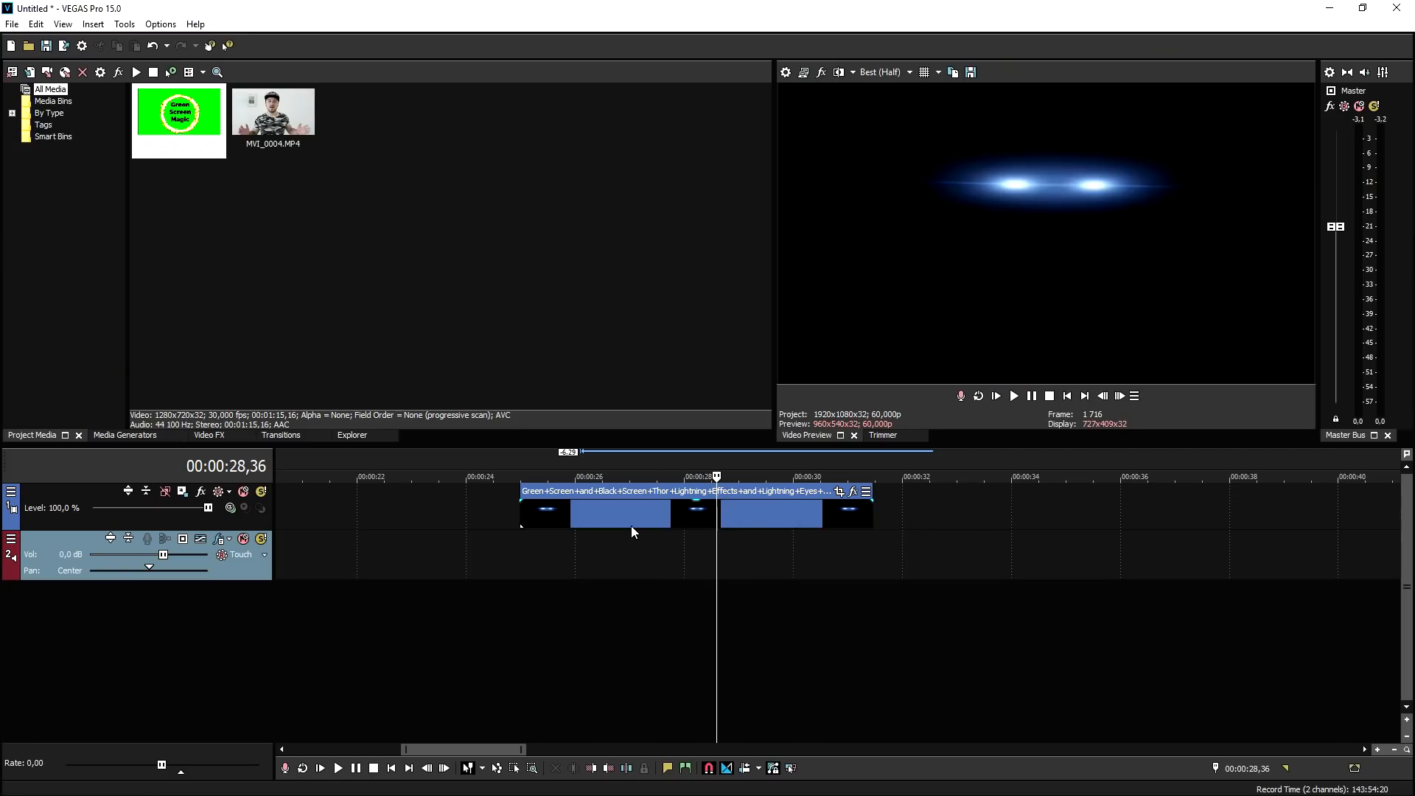
In the lightning clip's properties, turn off Maintain aspect ratio and choose Disable resample
{"action": "right_click", "coordinate": [613, 520]}
{"action": "left_click", "coordinate": [641, 785]}
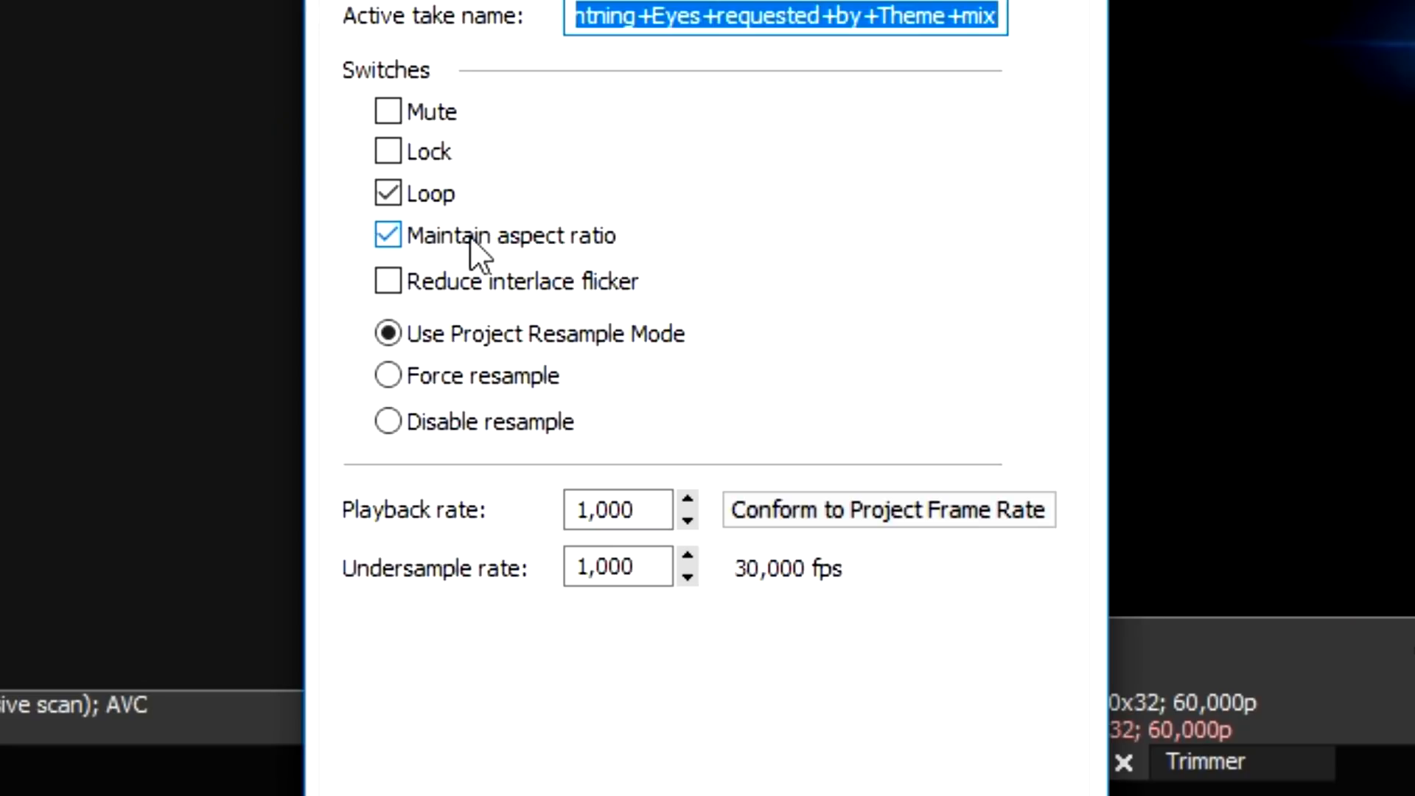
{"action": "left_click", "coordinate": [470, 236]}
{"action": "left_click", "coordinate": [493, 424]}
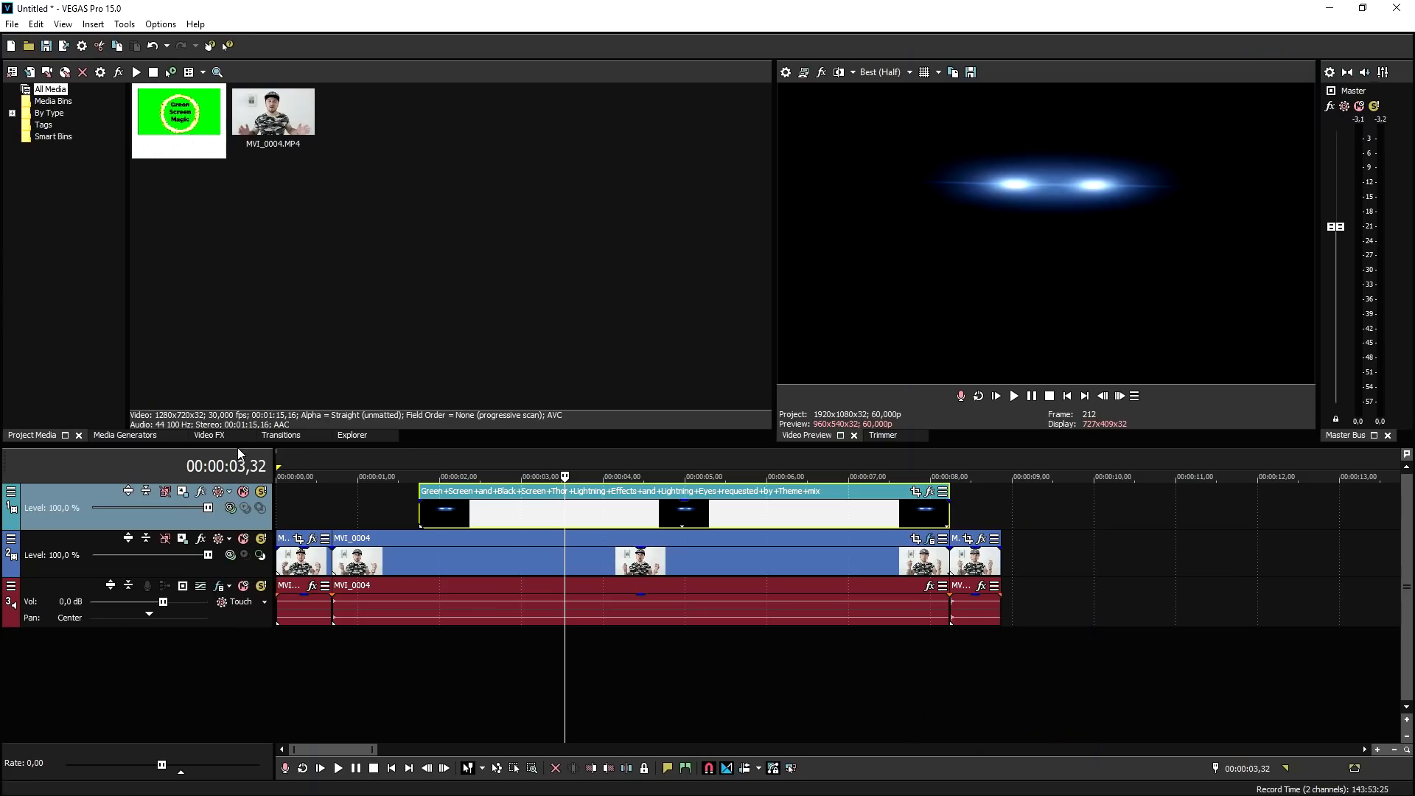
Apply Brightness and Contrast with the Videos preset to the lightning clip and set its track's compositing mode to Screen
{"action": "left_click", "coordinate": [209, 436]}
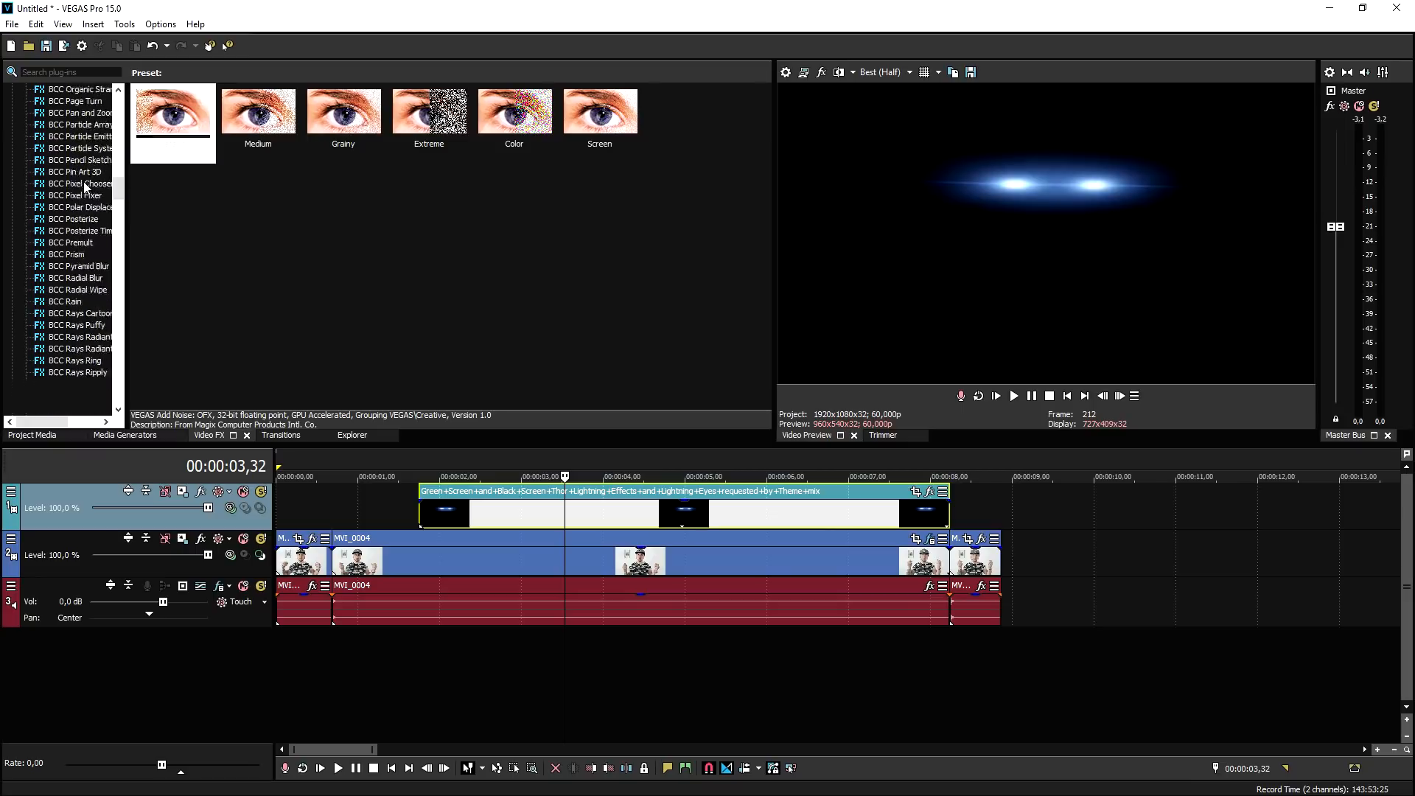
{"action": "scroll", "coordinate": [85, 186], "scroll_direction": "down", "scroll_amount": 1}
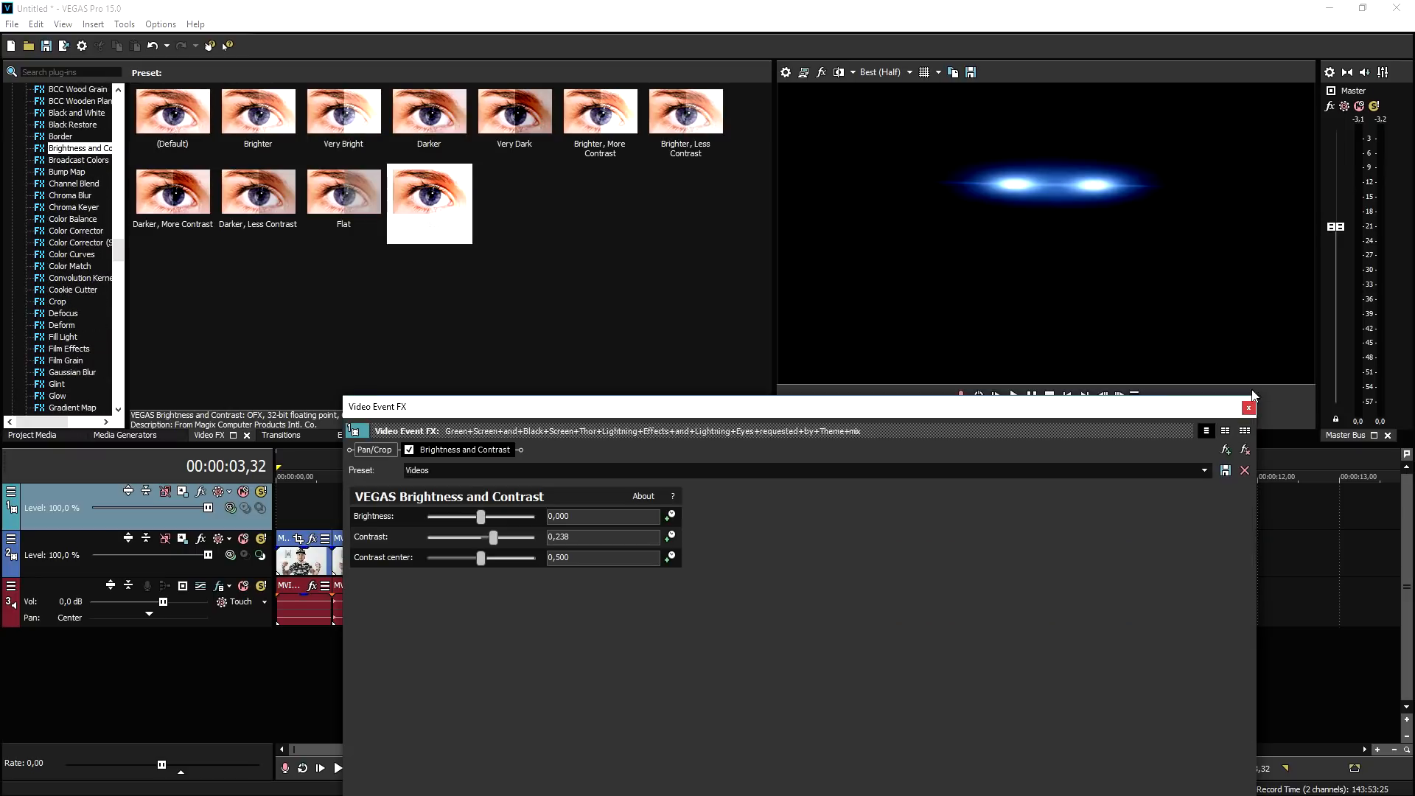
{"action": "left_click", "coordinate": [1248, 408]}
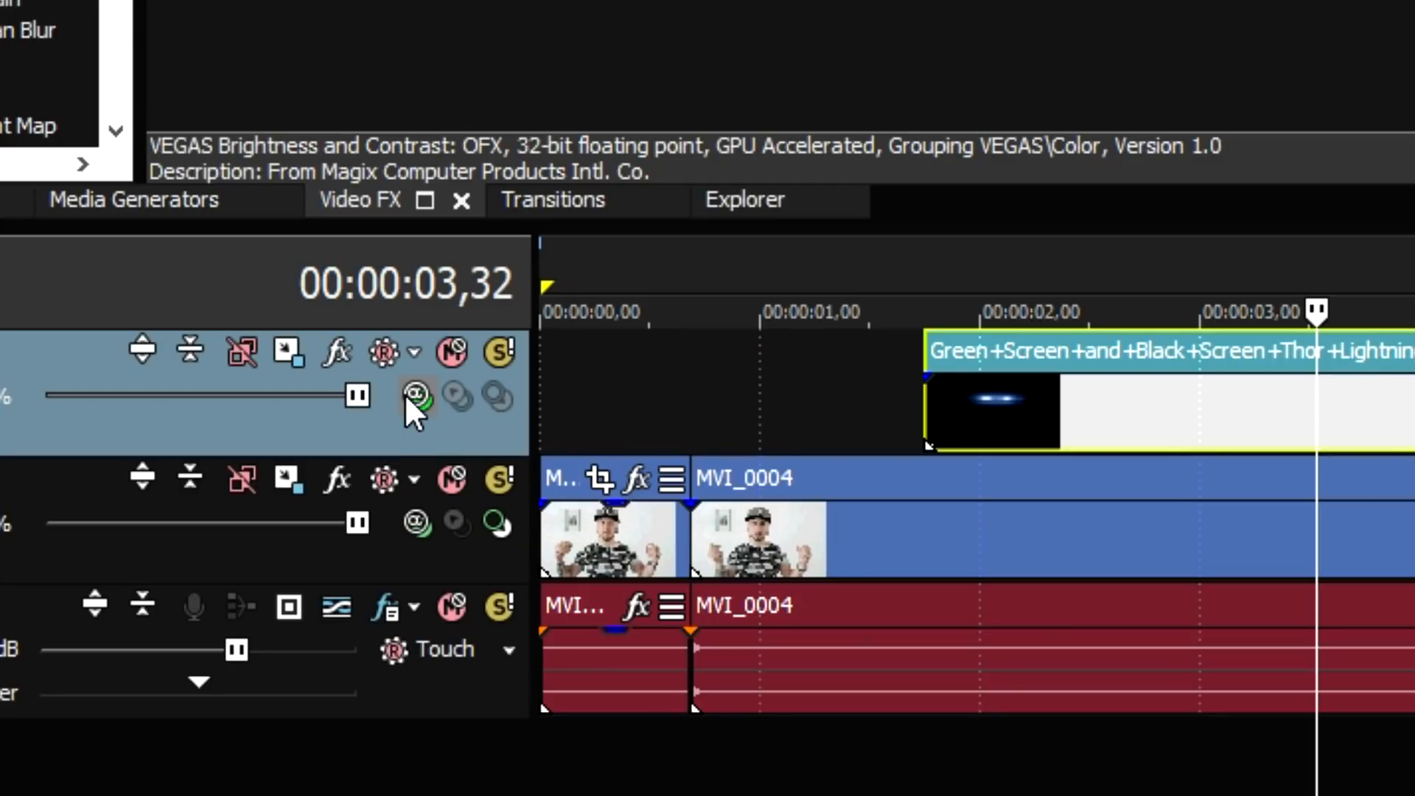
{"action": "left_click", "coordinate": [229, 508]}
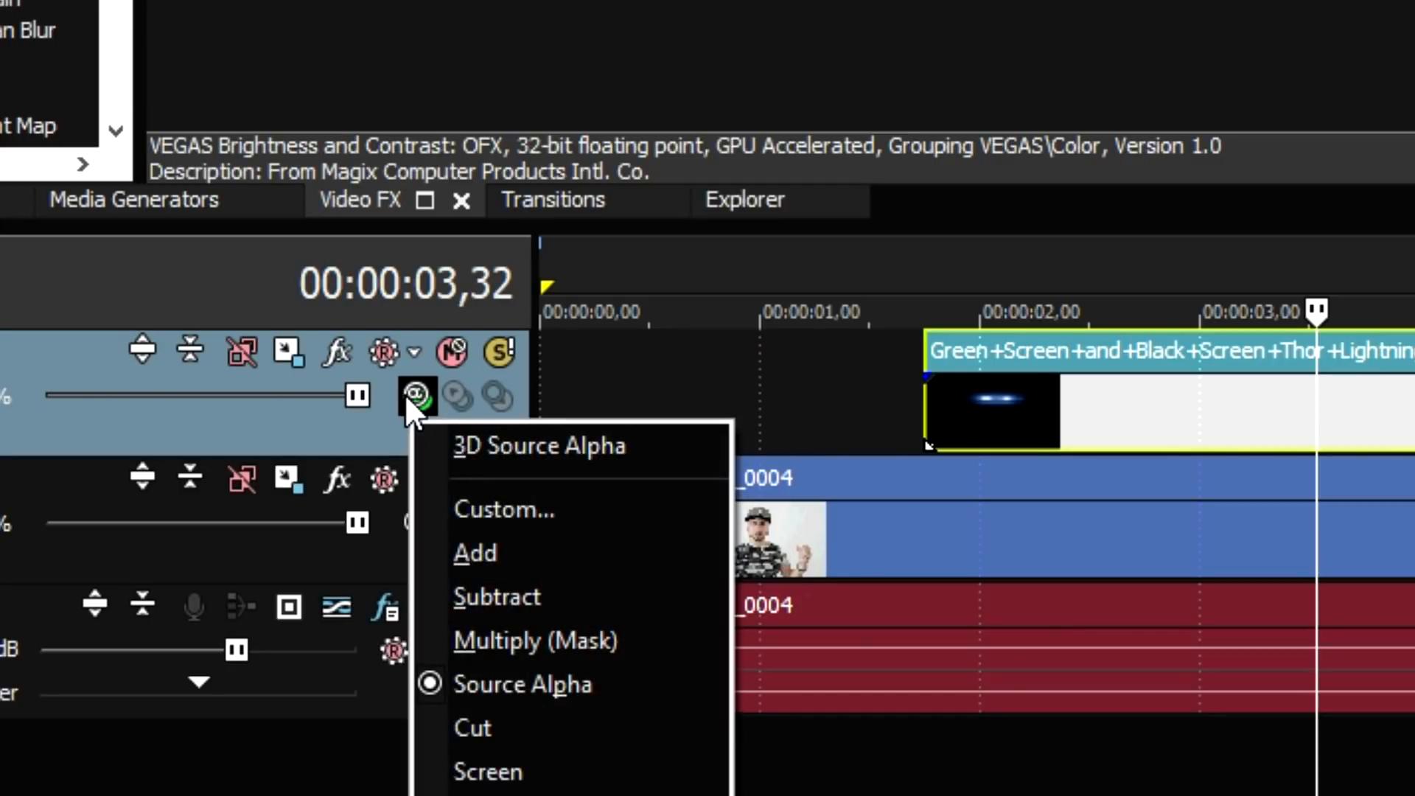
{"action": "left_click", "coordinate": [627, 781]}
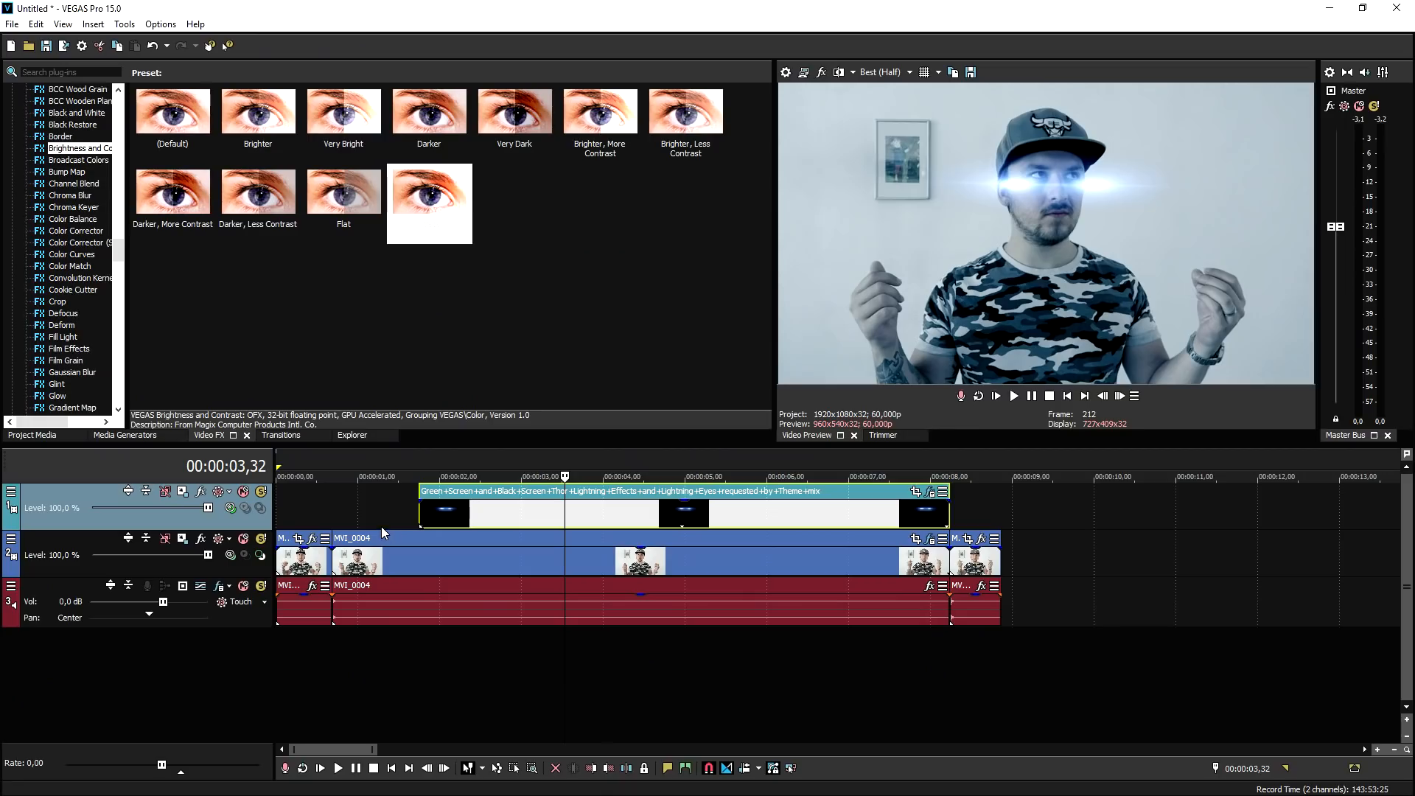
Move the lightning clip so that it starts at the first snap cut, at 00:00:00,41
{"action": "scroll", "coordinate": [564, 519], "scroll_direction": "down", "scroll_amount": 2}
{"action": "left_click_drag", "start_coordinate": [389, 511], "coordinate": [386, 509]}
{"action": "left_click", "coordinate": [309, 512]}
{"action": "scroll", "coordinate": [905, 508], "scroll_direction": "up", "scroll_amount": 2}
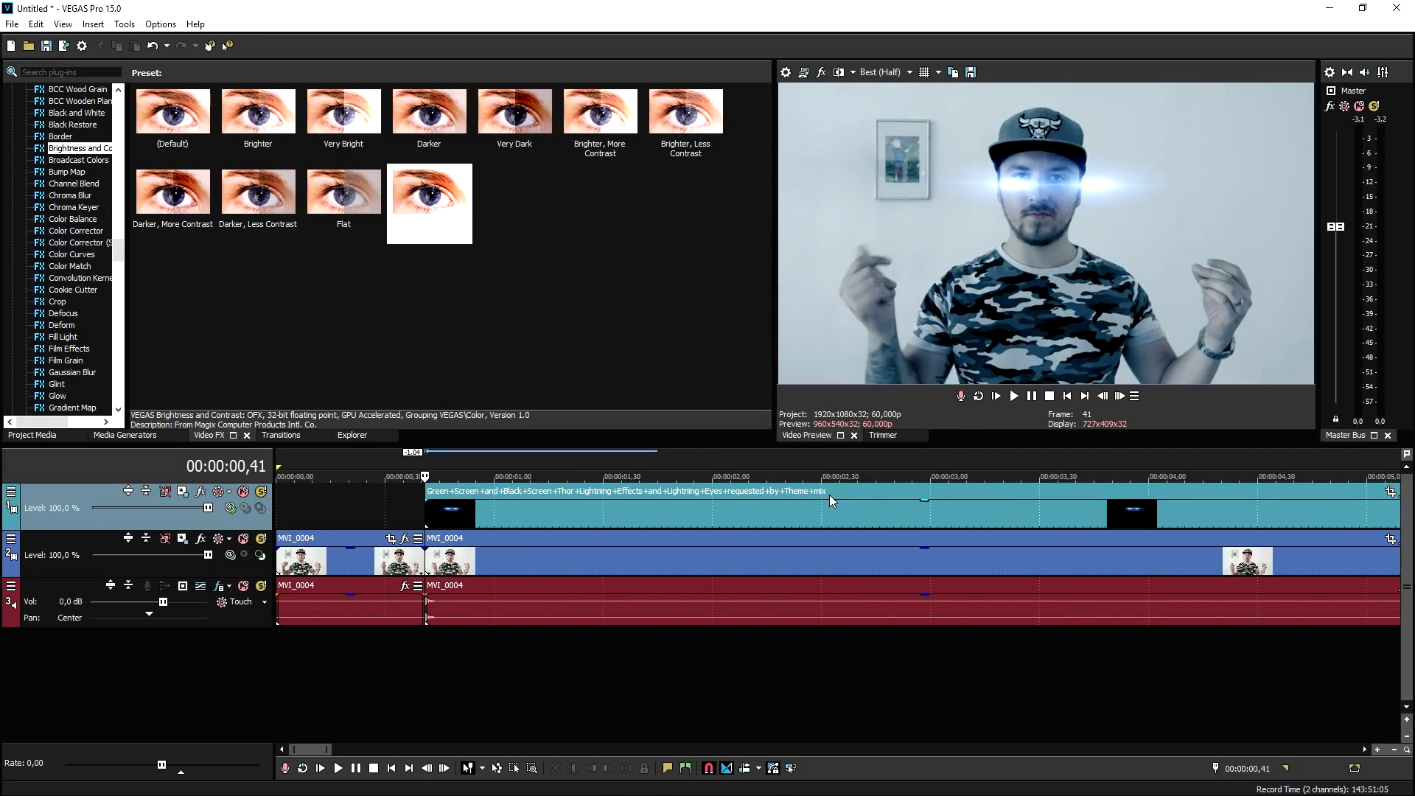
Shrink and reposition the lightning glow over the man's eyes in Pan/Crop, with width 2 297,4, height 1 292,3 and center 692,2 by 483,8
{"action": "scroll", "coordinate": [830, 493], "scroll_direction": "down", "scroll_amount": 3}
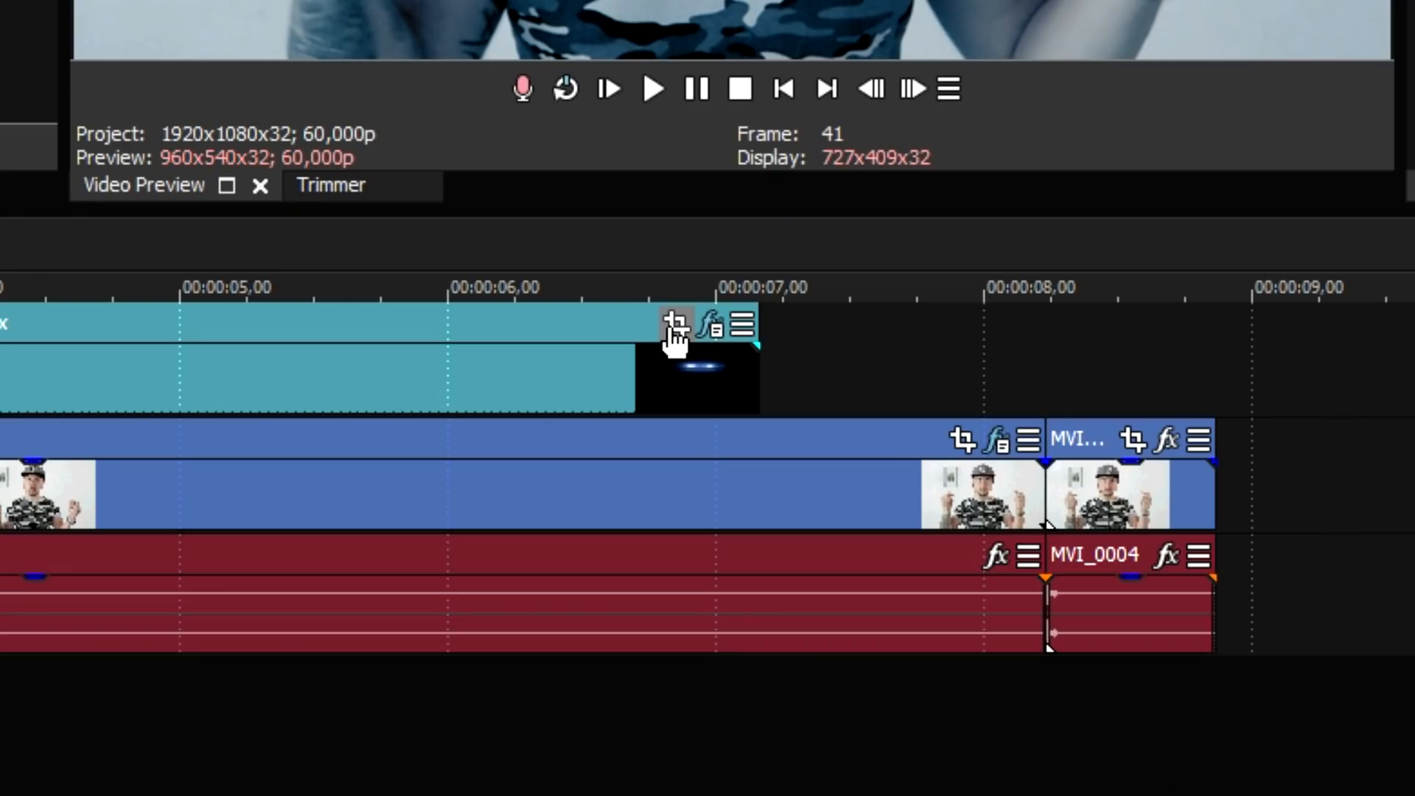
{"action": "left_click", "coordinate": [673, 328]}
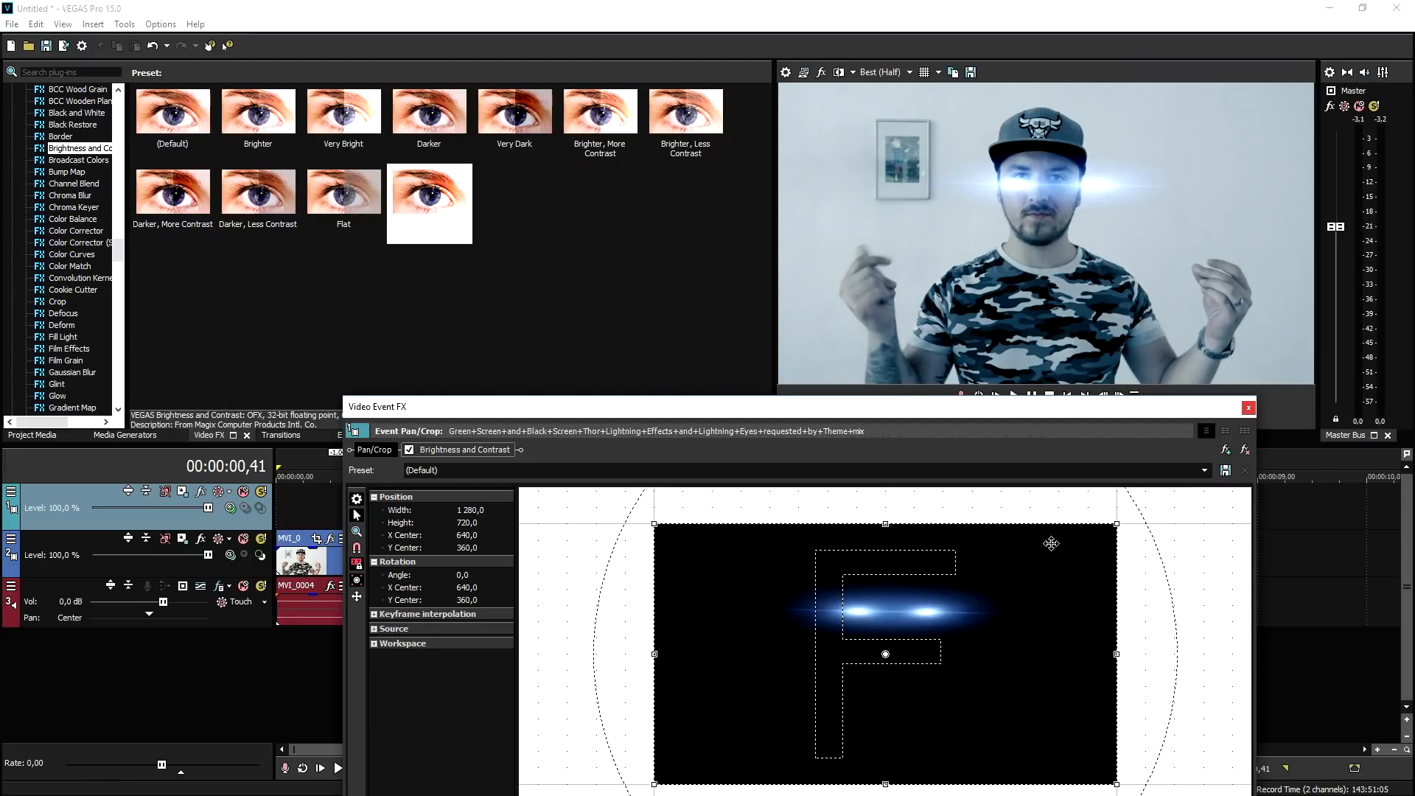
{"action": "left_click_drag", "start_coordinate": [1168, 516], "coordinate": [1309, 457]}
{"action": "left_click_drag", "start_coordinate": [967, 587], "coordinate": [986, 609]}
{"action": "scroll", "coordinate": [986, 610], "scroll_direction": "down", "scroll_amount": 2}
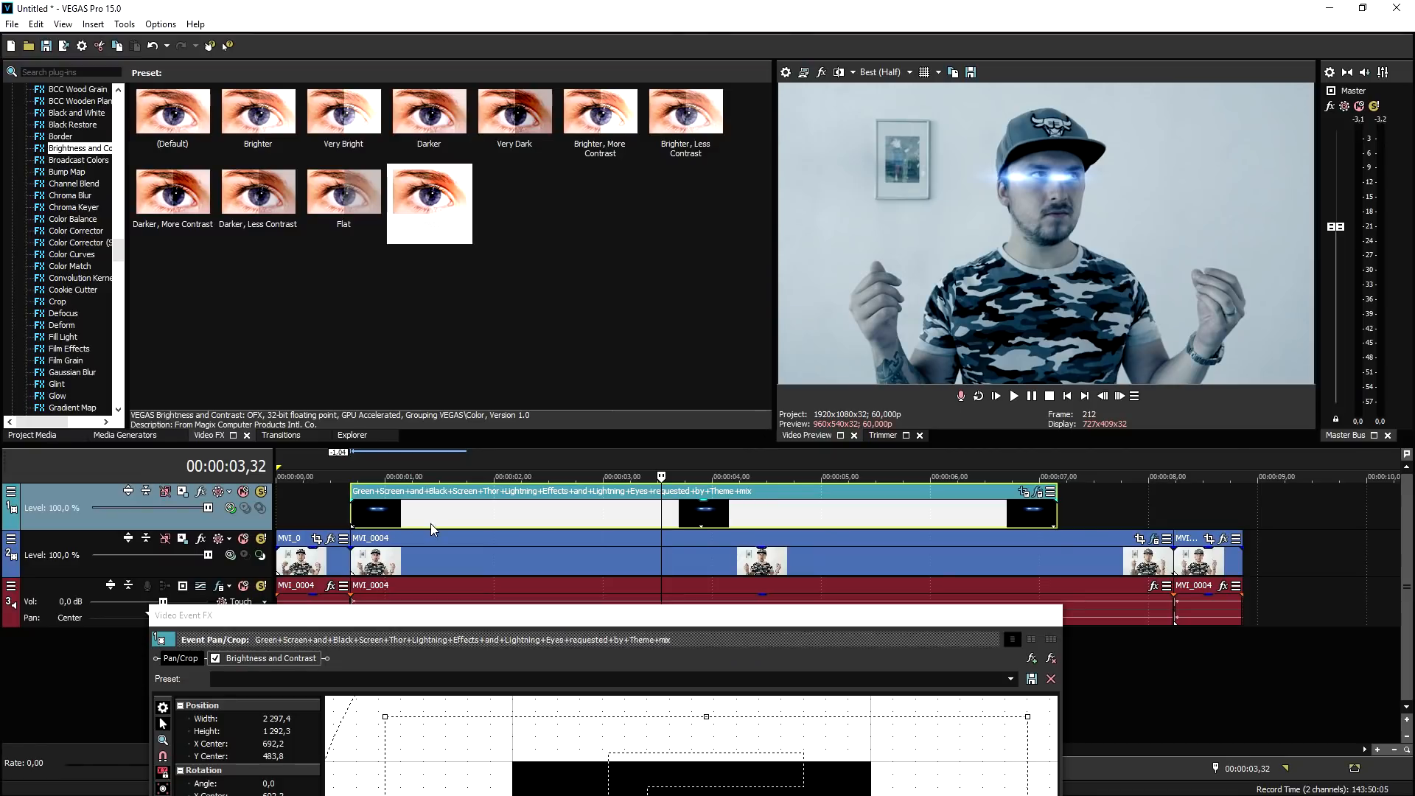
Place the cursor at the lightning clip's start, 00:00:00,41, and enable Sync Cursor for the Pan/Crop keyframes
{"action": "left_click", "coordinate": [351, 512]}
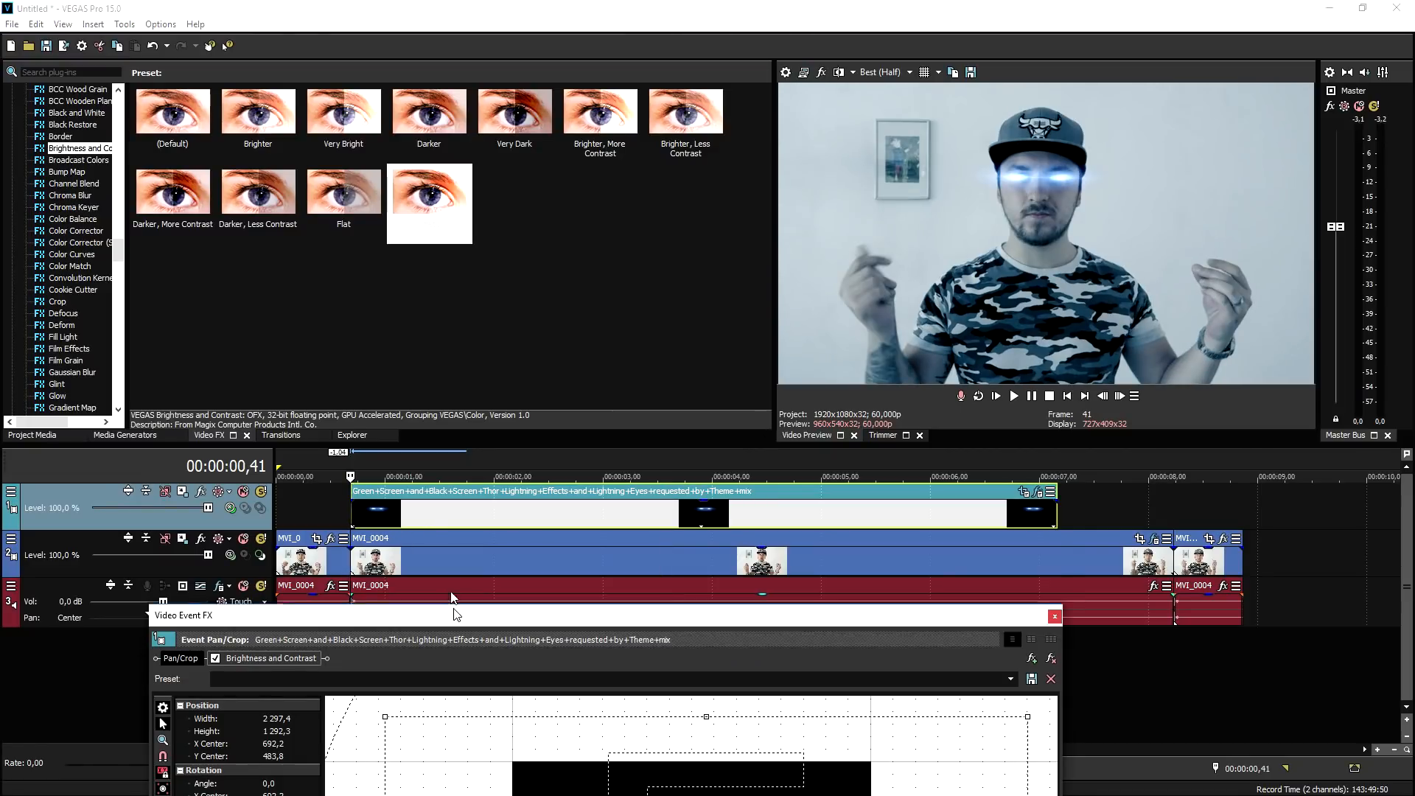
{"action": "left_click_drag", "start_coordinate": [453, 608], "coordinate": [362, 122]}
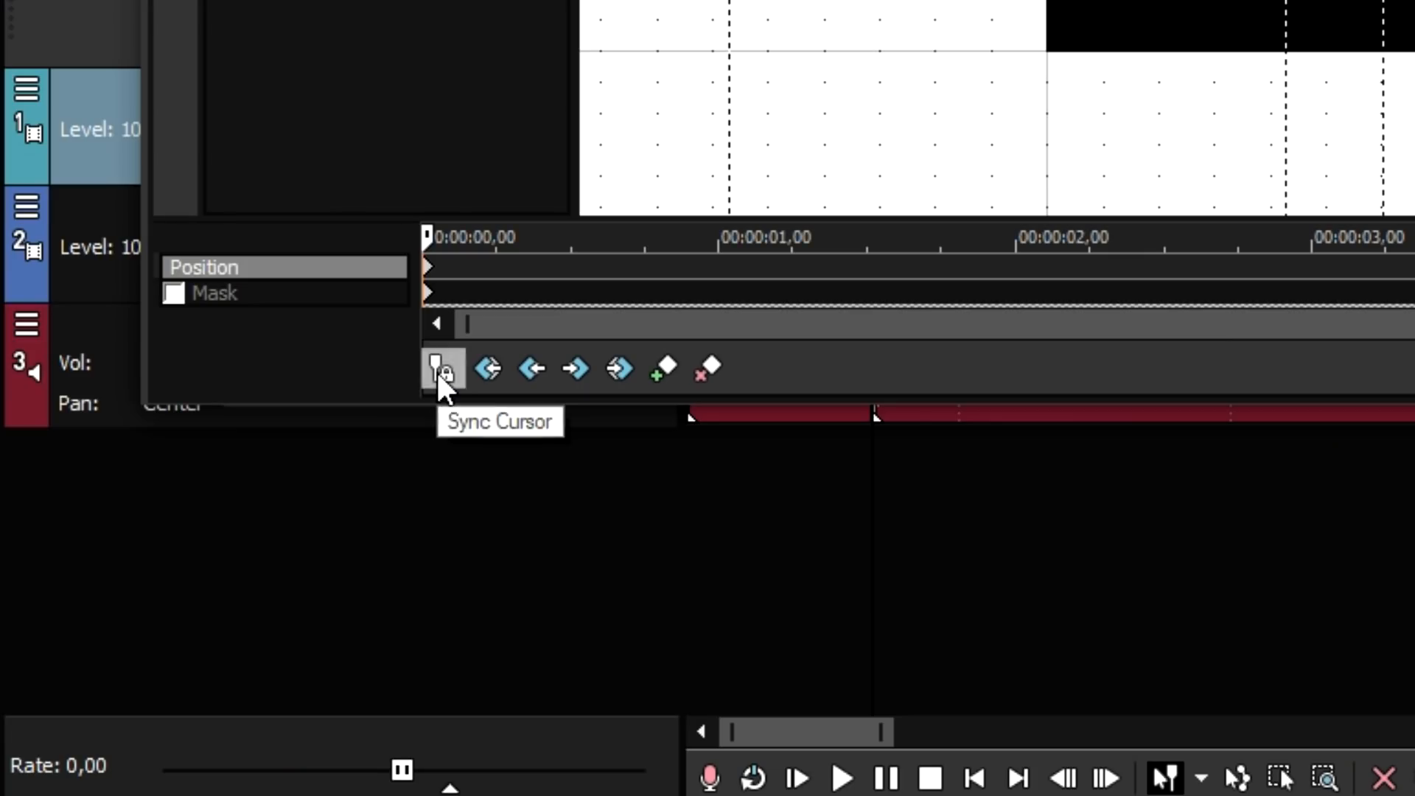
{"action": "left_click", "coordinate": [178, 606]}
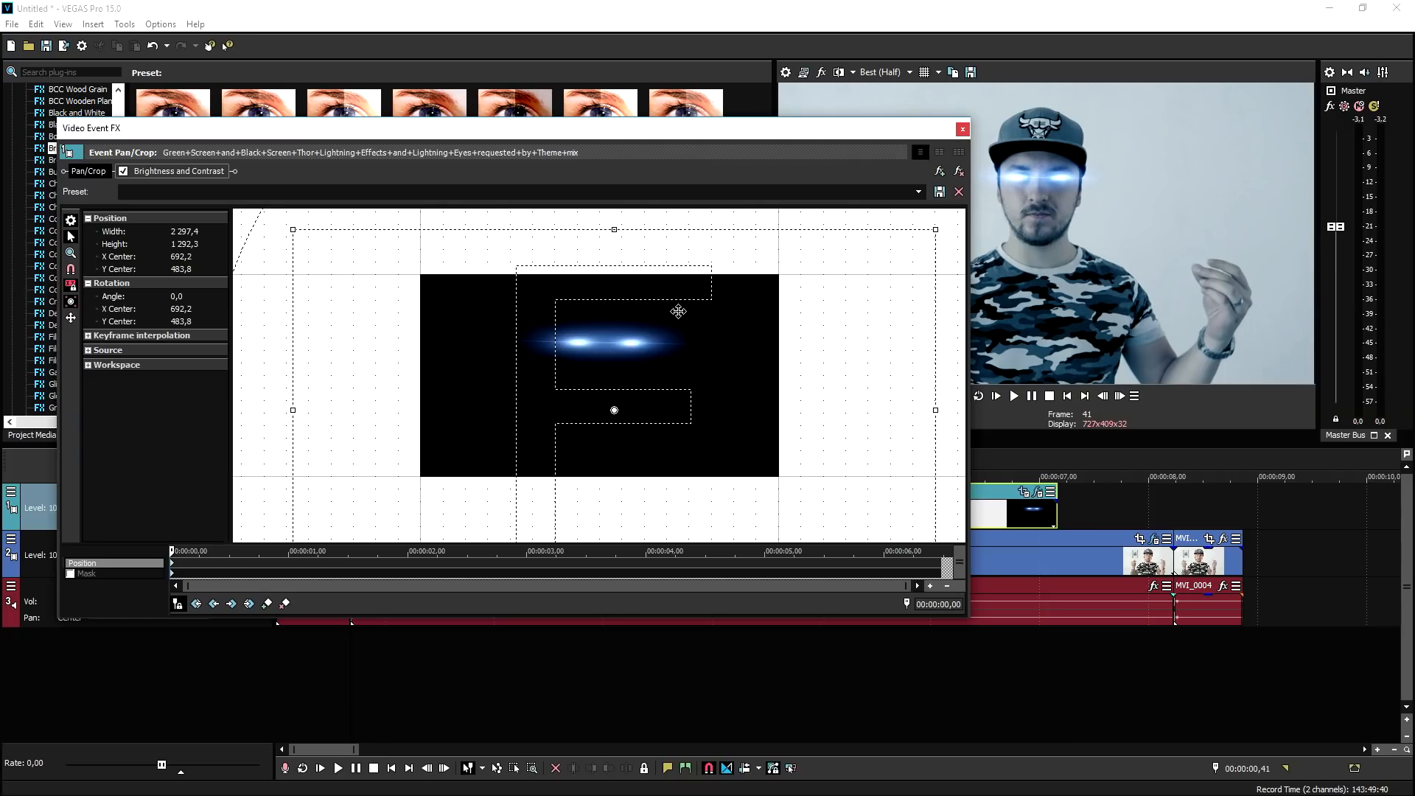
Advance about 13 frames and add a position keyframe that realigns the glow with the eyes, with Y Center 478,6
{"action": "left_click", "coordinate": [1118, 396]}
{"action": "left_click", "coordinate": [1119, 395]}
{"action": "left_click", "coordinate": [1119, 396]}
{"action": "left_click", "coordinate": [1119, 396]}
{"action": "left_click", "coordinate": [1119, 395]}
{"action": "left_click", "coordinate": [1119, 396]}
{"action": "left_click", "coordinate": [1119, 395]}
{"action": "left_click", "coordinate": [1119, 395]}
{"action": "left_click", "coordinate": [1119, 396]}
{"action": "left_click", "coordinate": [1119, 396]}
{"action": "left_click", "coordinate": [1119, 396]}
{"action": "left_click", "coordinate": [1118, 396]}
{"action": "left_click", "coordinate": [1119, 395]}
{"action": "left_click_drag", "start_coordinate": [790, 395], "coordinate": [790, 393]}
Add a position keyframe at 00:00:00,26 of the clip with width 2 325,5, height 1 308,1 and center 689,5 by 481,2
{"action": "left_click", "coordinate": [1119, 396]}
{"action": "left_click", "coordinate": [1119, 396]}
{"action": "left_click", "coordinate": [1118, 396]}
{"action": "left_click", "coordinate": [1117, 396]}
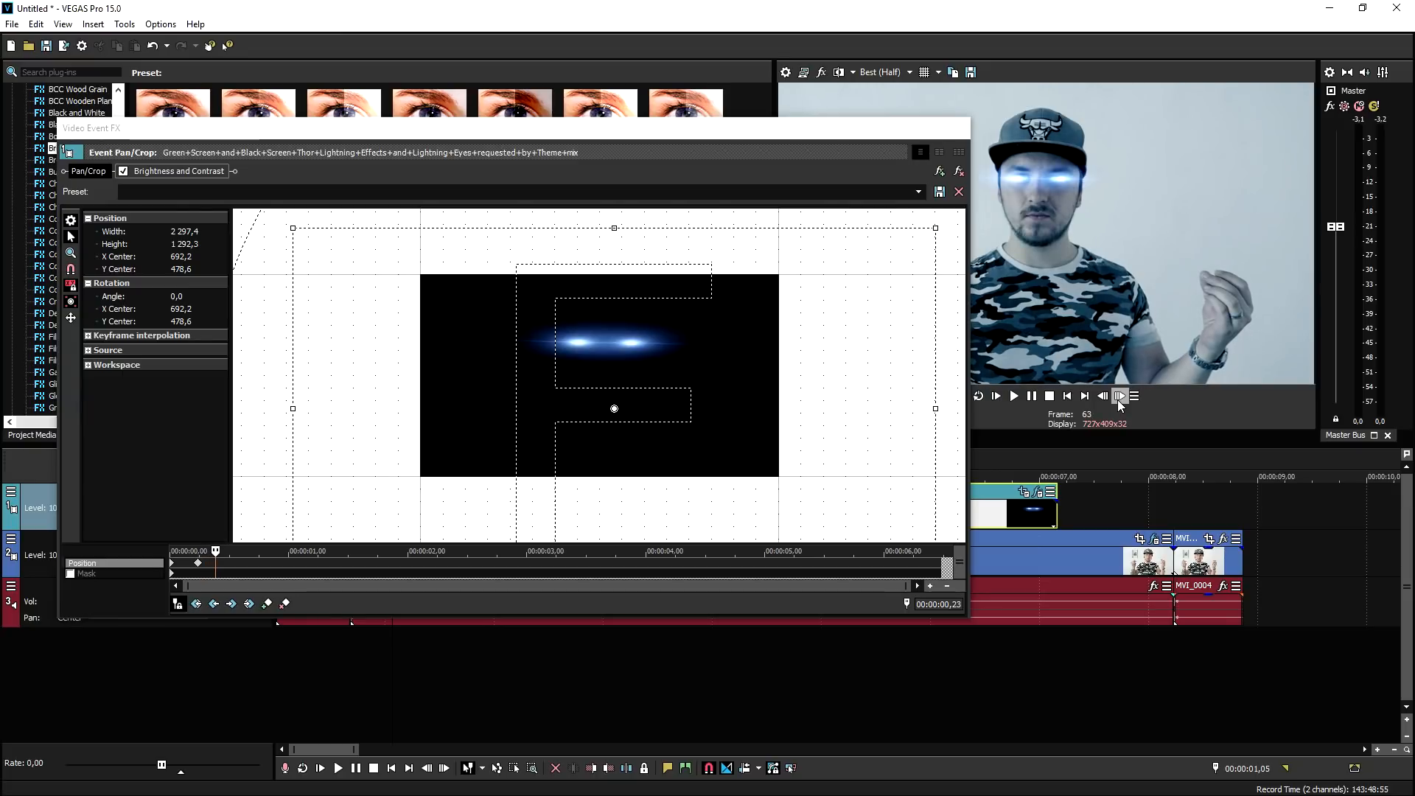
{"action": "left_click", "coordinate": [1117, 400]}
{"action": "left_click_drag", "start_coordinate": [562, 410], "coordinate": [559, 412]}
{"action": "scroll", "coordinate": [843, 275], "scroll_direction": "down", "scroll_amount": 2}
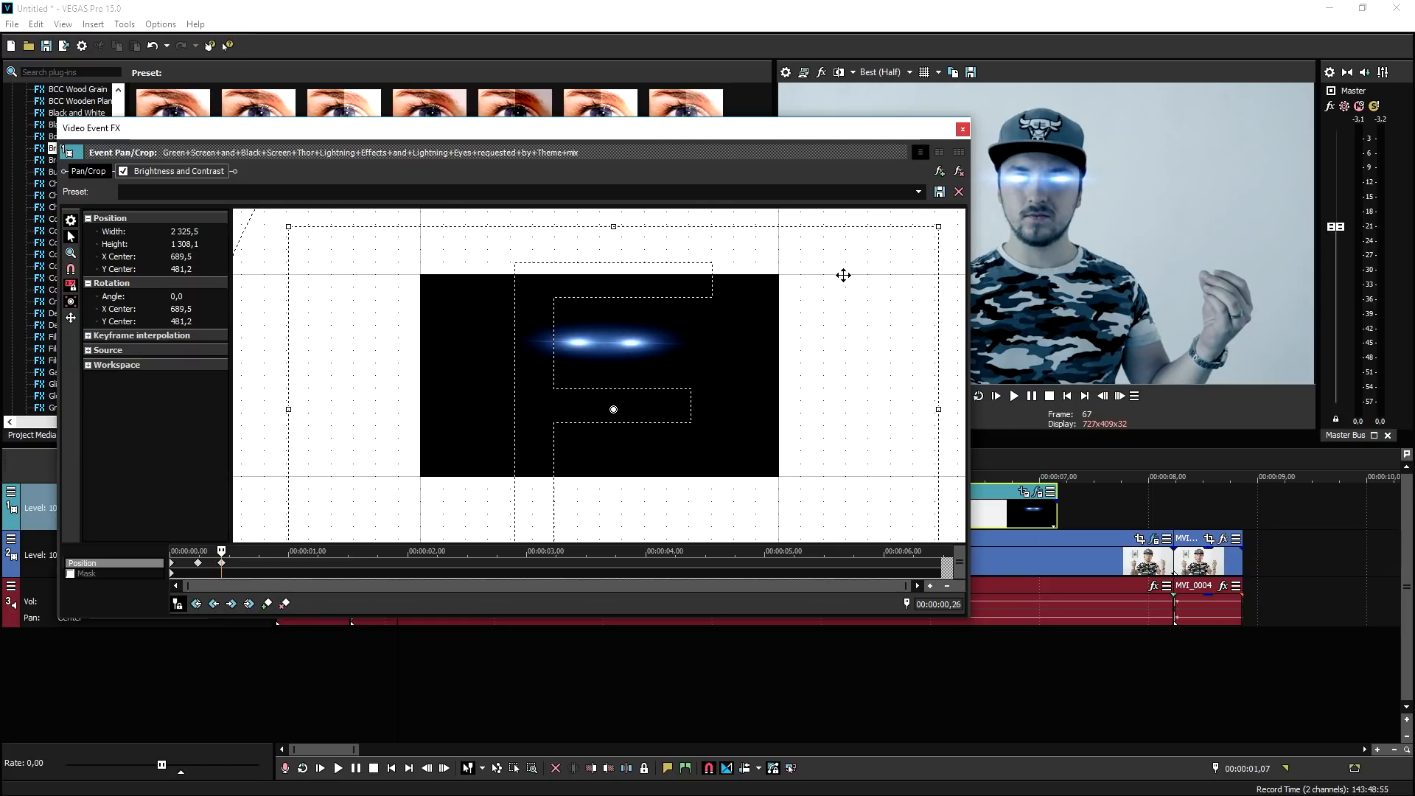
Advance frame by frame to 00:00:00,40 of the lightning clip, checking the glow's alignment with the eyes
{"action": "left_click", "coordinate": [1120, 396]}
{"action": "left_click", "coordinate": [1121, 396]}
{"action": "left_click", "coordinate": [1121, 395]}
{"action": "left_click", "coordinate": [1120, 395]}
{"action": "left_click", "coordinate": [1120, 395]}
{"action": "left_click", "coordinate": [1120, 395]}
{"action": "left_click", "coordinate": [1120, 396]}
{"action": "left_click", "coordinate": [1120, 396]}
{"action": "left_click", "coordinate": [1120, 396]}
{"action": "left_click", "coordinate": [1120, 396]}
{"action": "left_click", "coordinate": [1120, 395]}
{"action": "left_click", "coordinate": [1120, 395]}
{"action": "left_click", "coordinate": [1120, 396]}
{"action": "left_click", "coordinate": [1120, 396]}
{"action": "left_click", "coordinate": [1121, 396]}
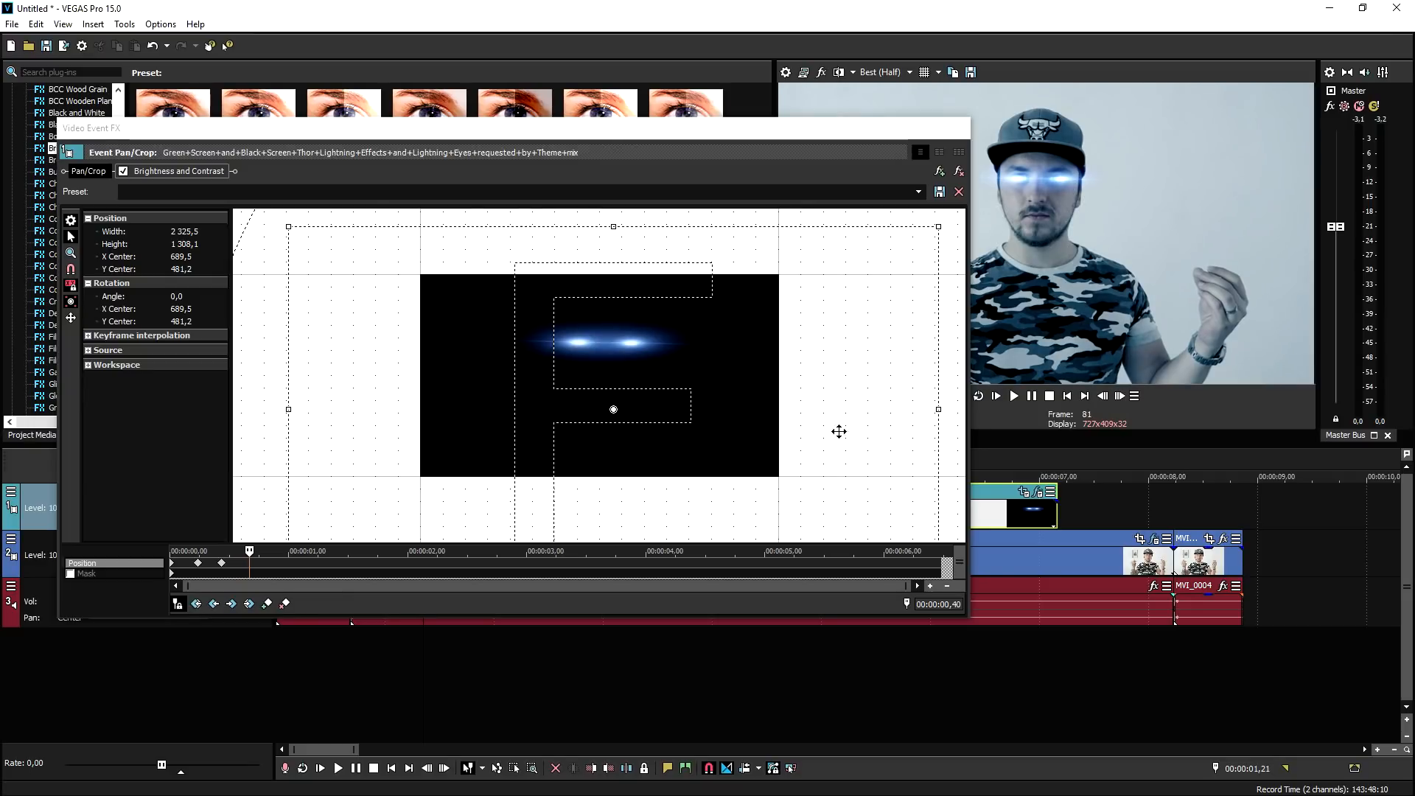
Check the glow's alignment with the eyes at intervals from 00:00:00,40 to 00:00:02,24 of the lightning clip
{"action": "left_click", "coordinate": [299, 568]}
{"action": "left_click", "coordinate": [298, 563]}
{"action": "left_click", "coordinate": [325, 563]}
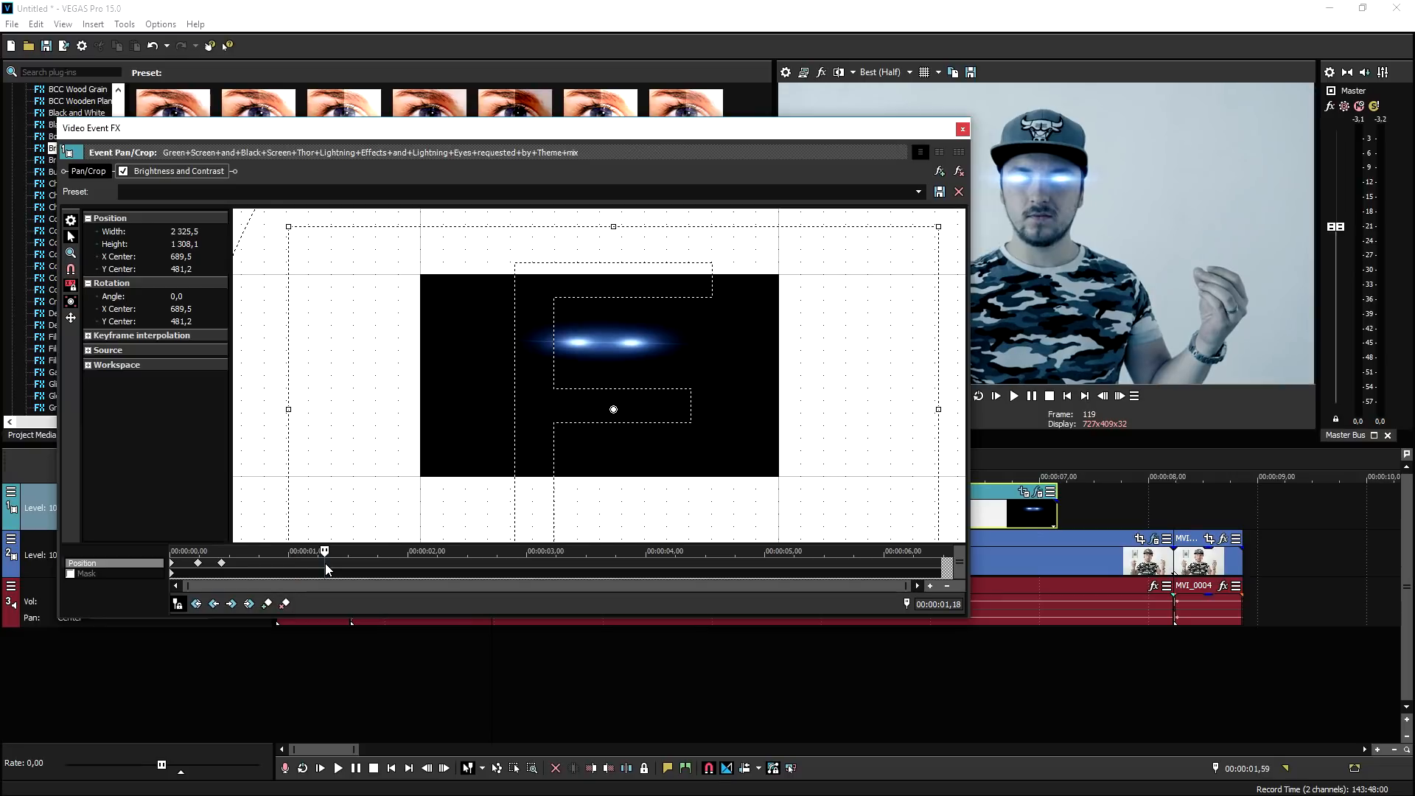
{"action": "left_click", "coordinate": [372, 563]}
{"action": "left_click", "coordinate": [395, 563]}
{"action": "left_click", "coordinate": [424, 561]}
{"action": "left_click", "coordinate": [445, 563]}
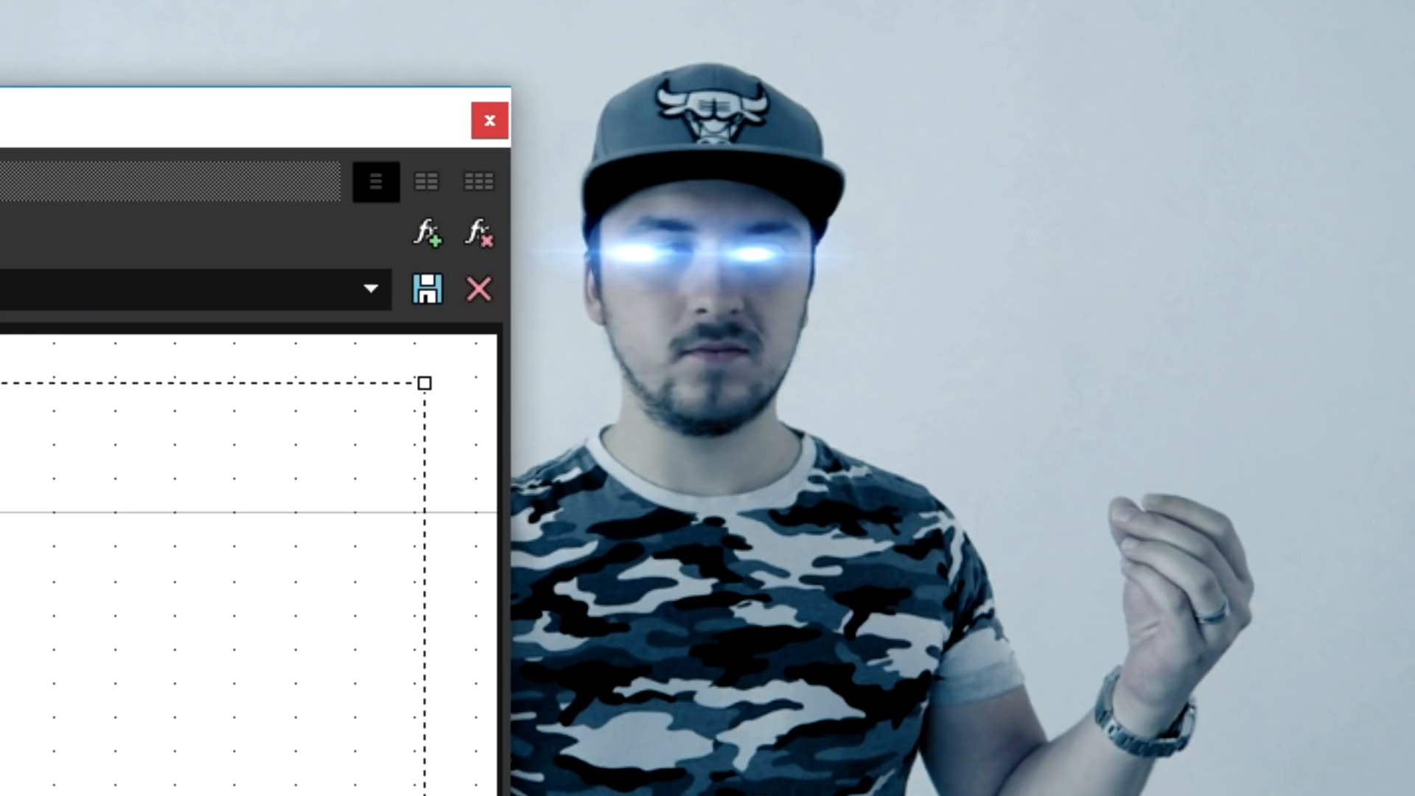
{"action": "left_click", "coordinate": [456, 563]}
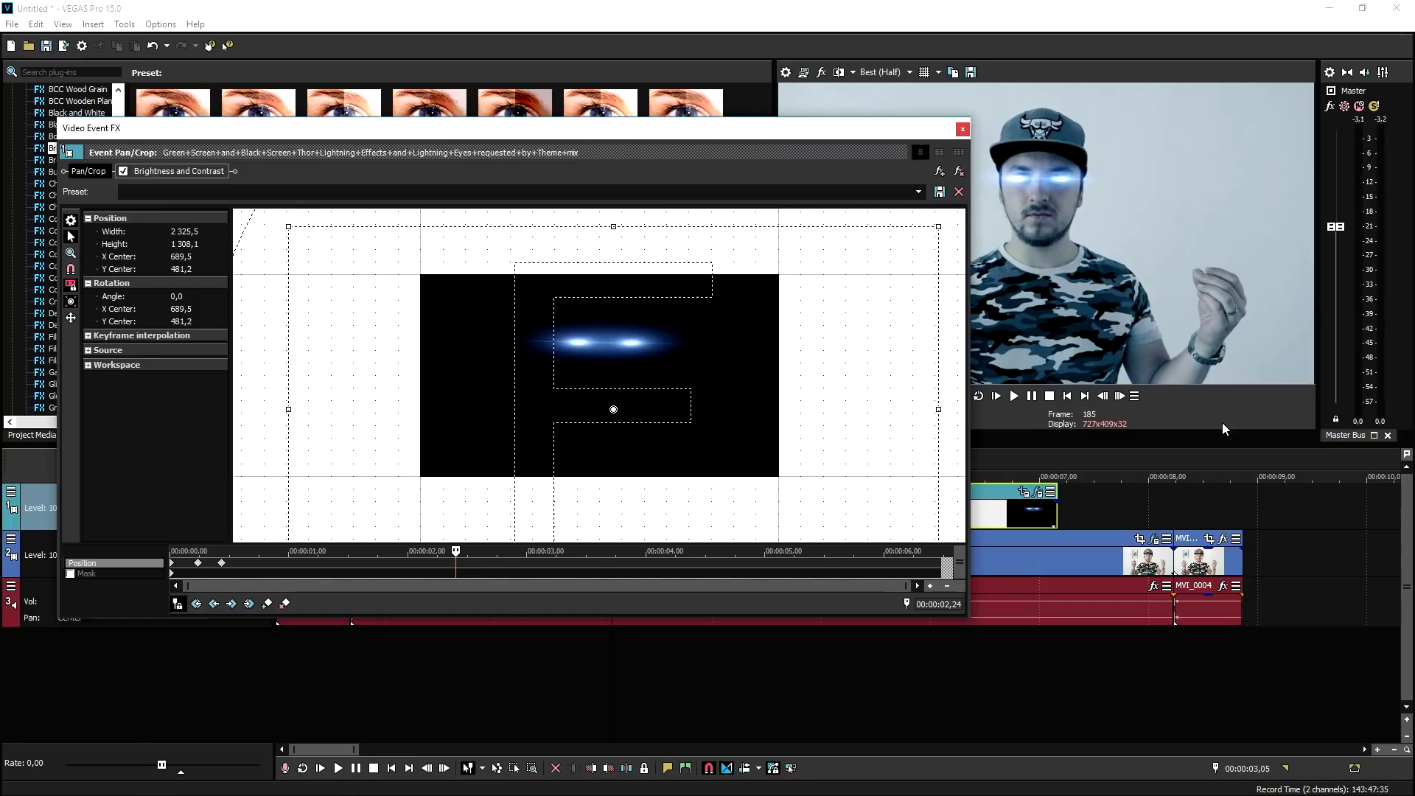
Advance frame by frame from 00:00:02,24 past 00:00:02,31 and add a position keyframe realigning the glow where the head starts turning
{"action": "left_click", "coordinate": [1109, 398]}
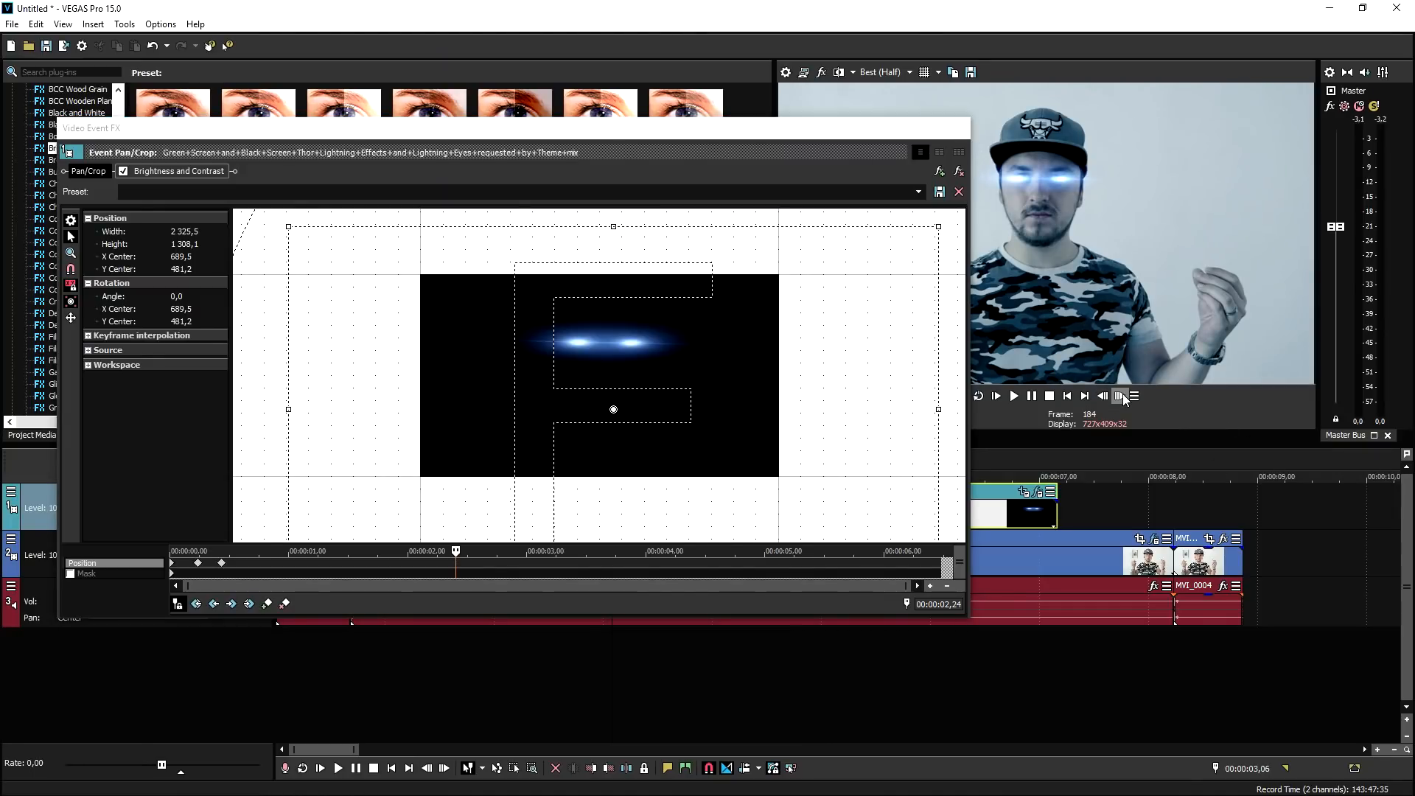
{"action": "left_click", "coordinate": [1121, 397]}
{"action": "left_click", "coordinate": [1121, 397]}
{"action": "left_click", "coordinate": [1120, 397]}
{"action": "left_click", "coordinate": [1121, 396]}
{"action": "left_click", "coordinate": [1121, 396]}
{"action": "left_click", "coordinate": [1121, 397]}
{"action": "left_click", "coordinate": [1121, 397]}
{"action": "left_click", "coordinate": [1121, 396]}
{"action": "left_click", "coordinate": [1121, 396]}
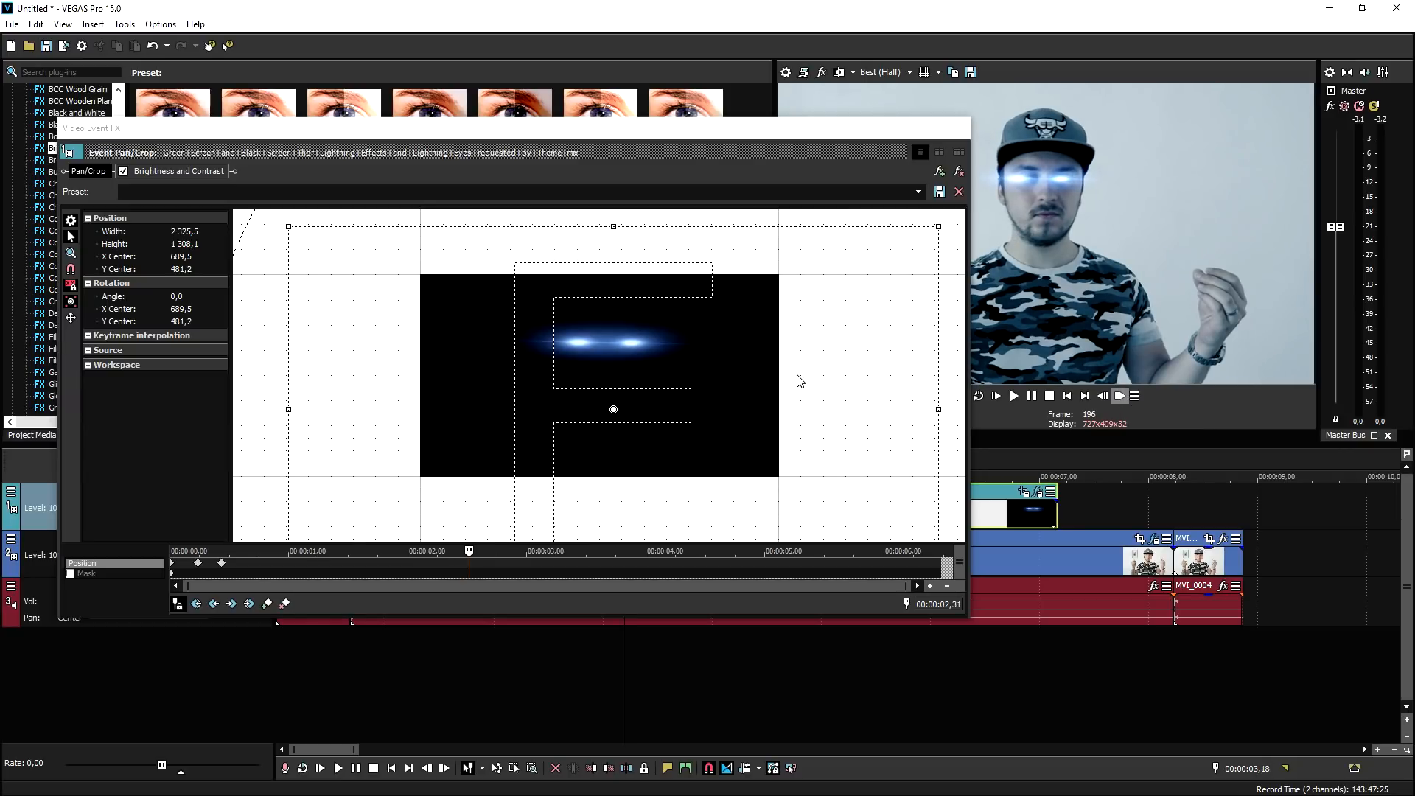
{"action": "mouse_move", "coordinate": [806, 375]}
{"action": "left_mouse_down"}
{"action": "mouse_move", "coordinate": [818, 372]}
{"action": "mouse_move", "coordinate": [790, 373]}
{"action": "mouse_move", "coordinate": [822, 371]}
{"action": "left_mouse_up"}
Add more position keyframes through the head turn, including one at 00:00:02,42 with center 628,9 by 483,8
{"action": "left_click", "coordinate": [1121, 397]}
{"action": "left_click", "coordinate": [1121, 396]}
{"action": "left_click", "coordinate": [1121, 397]}
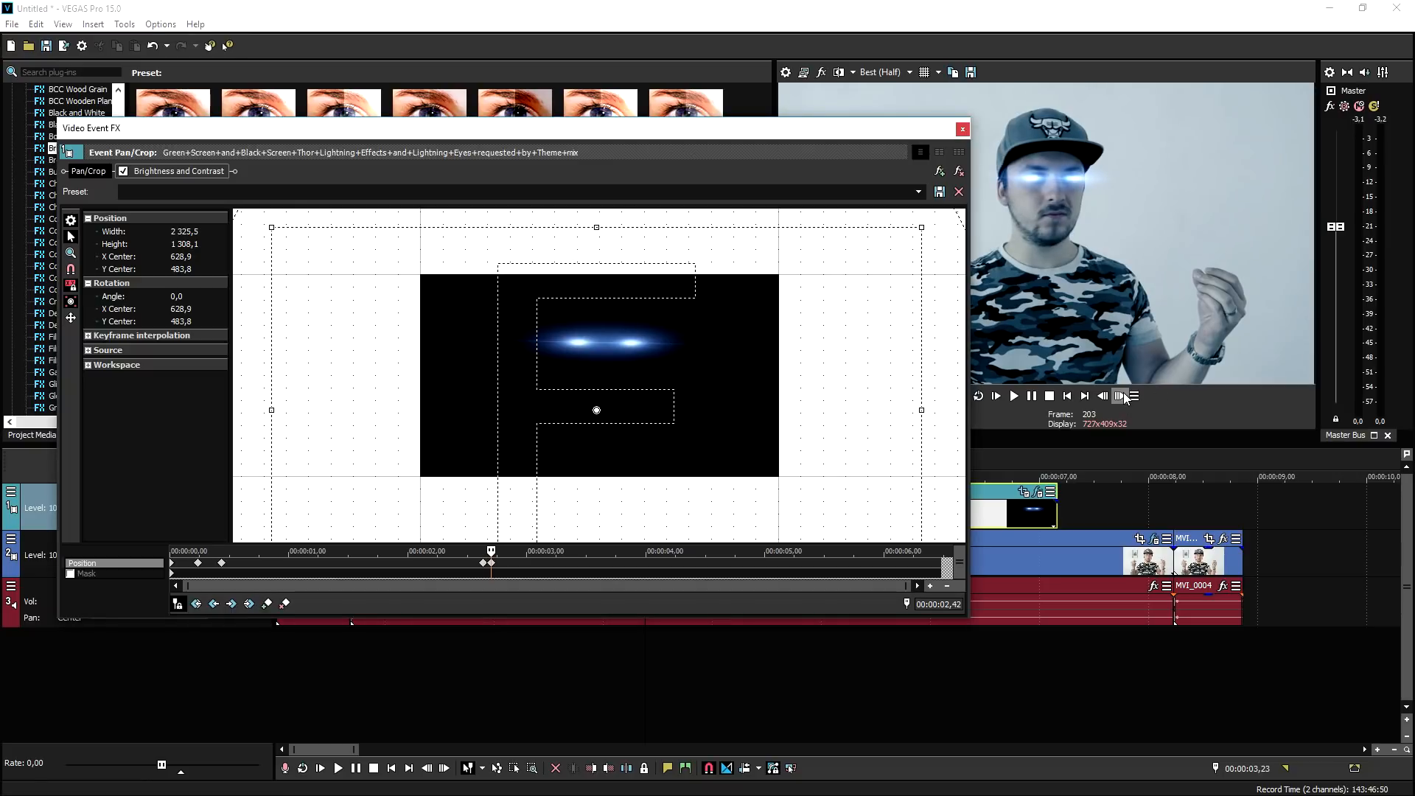
{"action": "left_click", "coordinate": [1122, 397]}
{"action": "left_click", "coordinate": [1123, 396]}
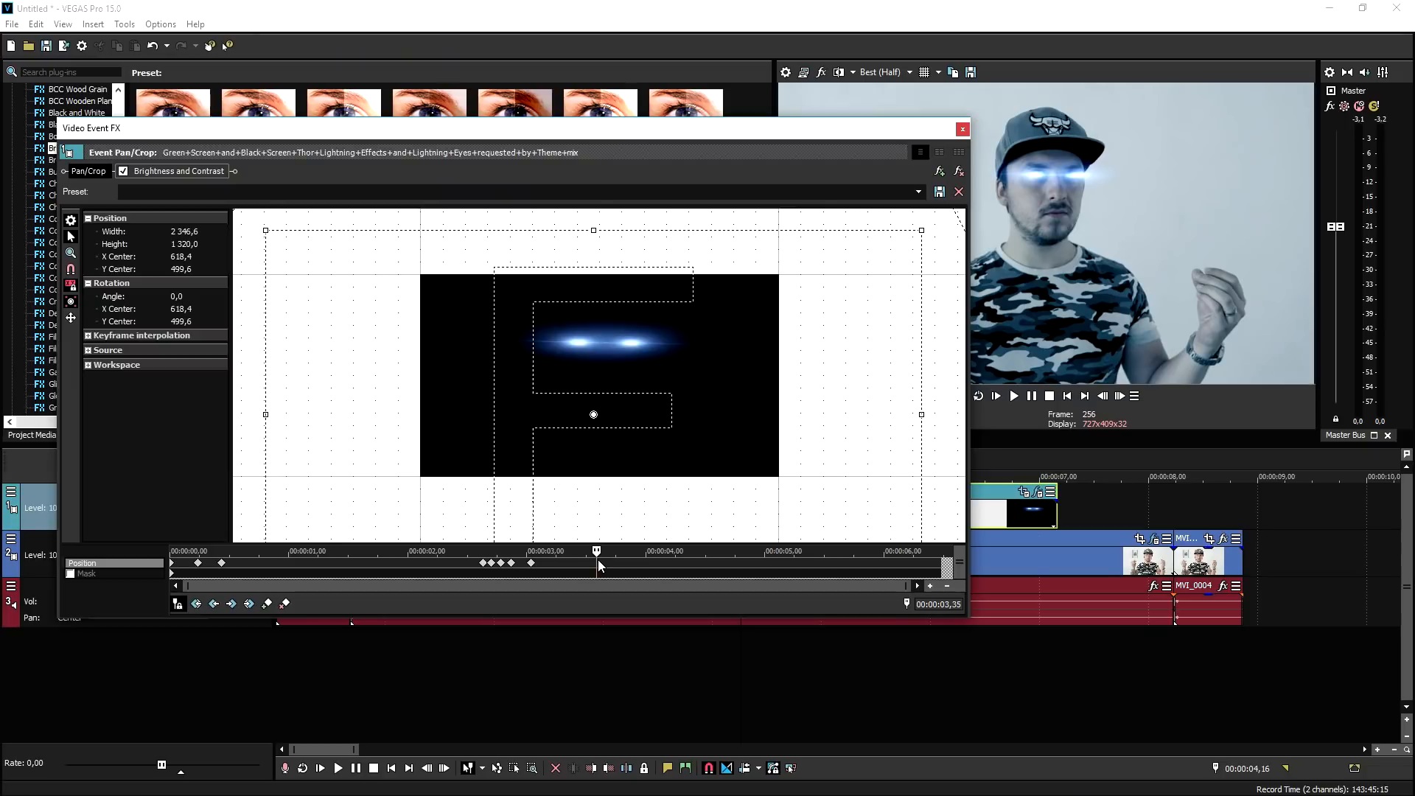
Add position keyframes at 00:00:03,40 and 00:00:03,42 with Y Center 497,0 and X Center 636,8 and 650,0 respectively
{"action": "left_click", "coordinate": [595, 562]}
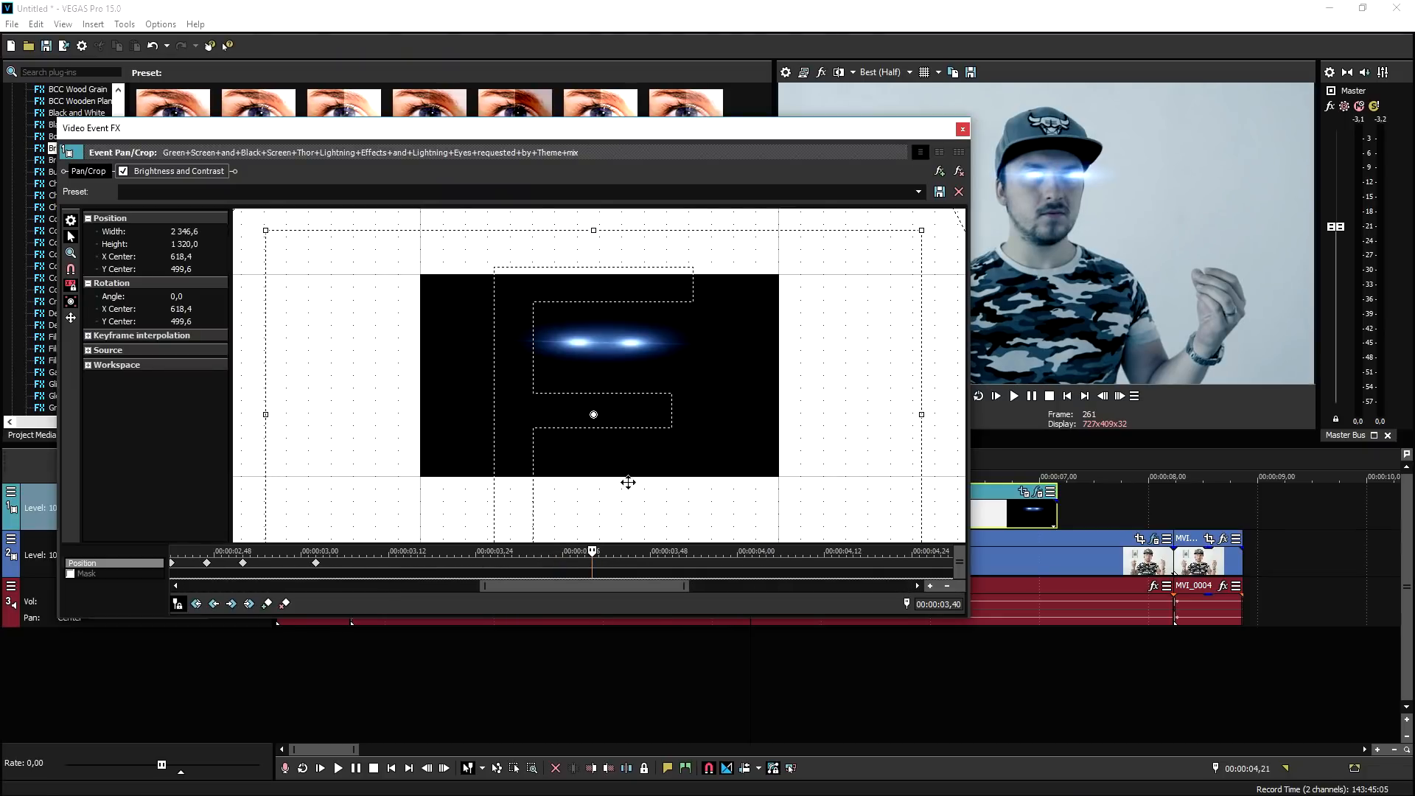
{"action": "left_click_drag", "start_coordinate": [621, 398], "coordinate": [626, 397]}
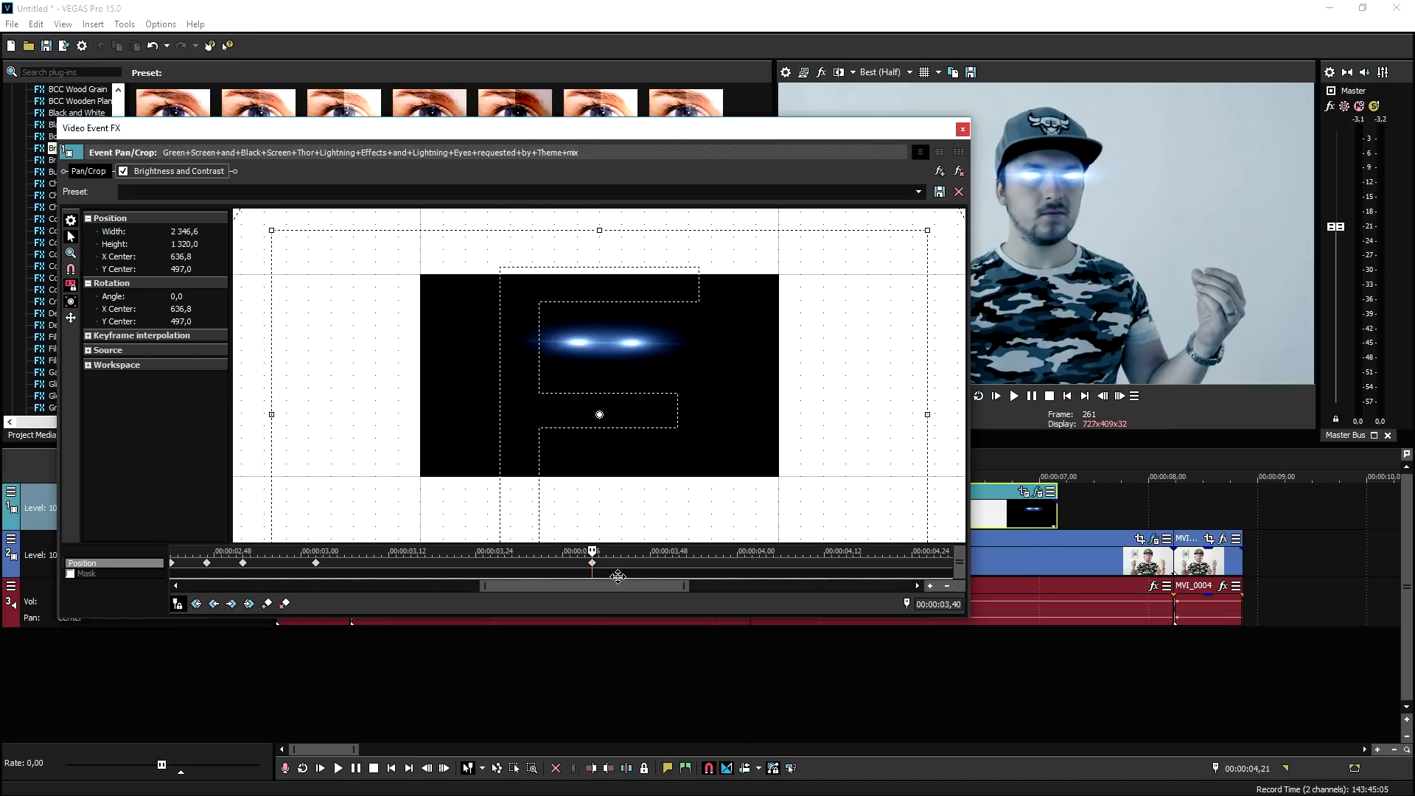
{"action": "left_click", "coordinate": [636, 562]}
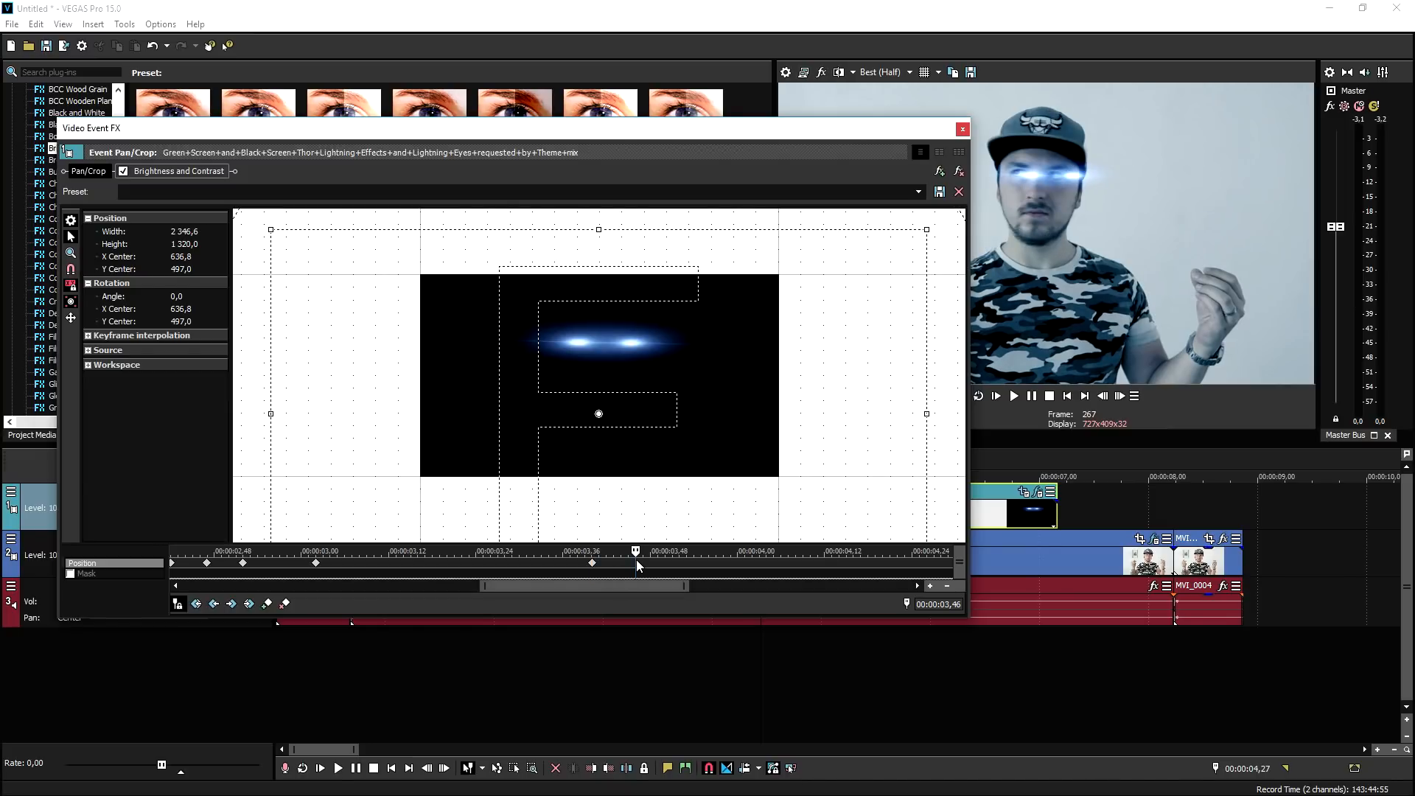
{"action": "left_click", "coordinate": [610, 566]}
{"action": "left_click_drag", "start_coordinate": [626, 388], "coordinate": [629, 388]}
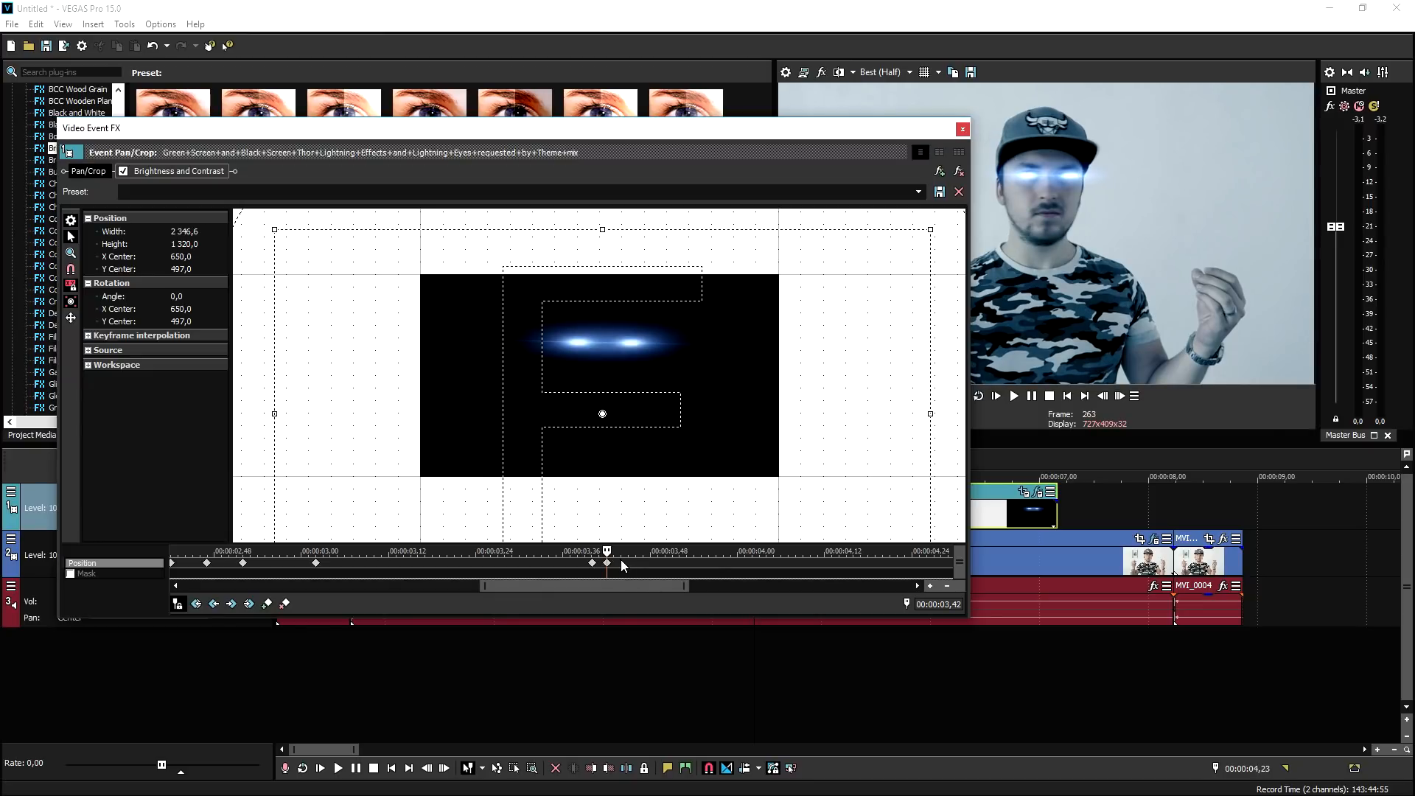
Add position keyframes two frames apart from 00:00:03,44 that realign the glow with the turning eyes
{"action": "key", "text": "Right"}
{"action": "key", "text": "Right"}
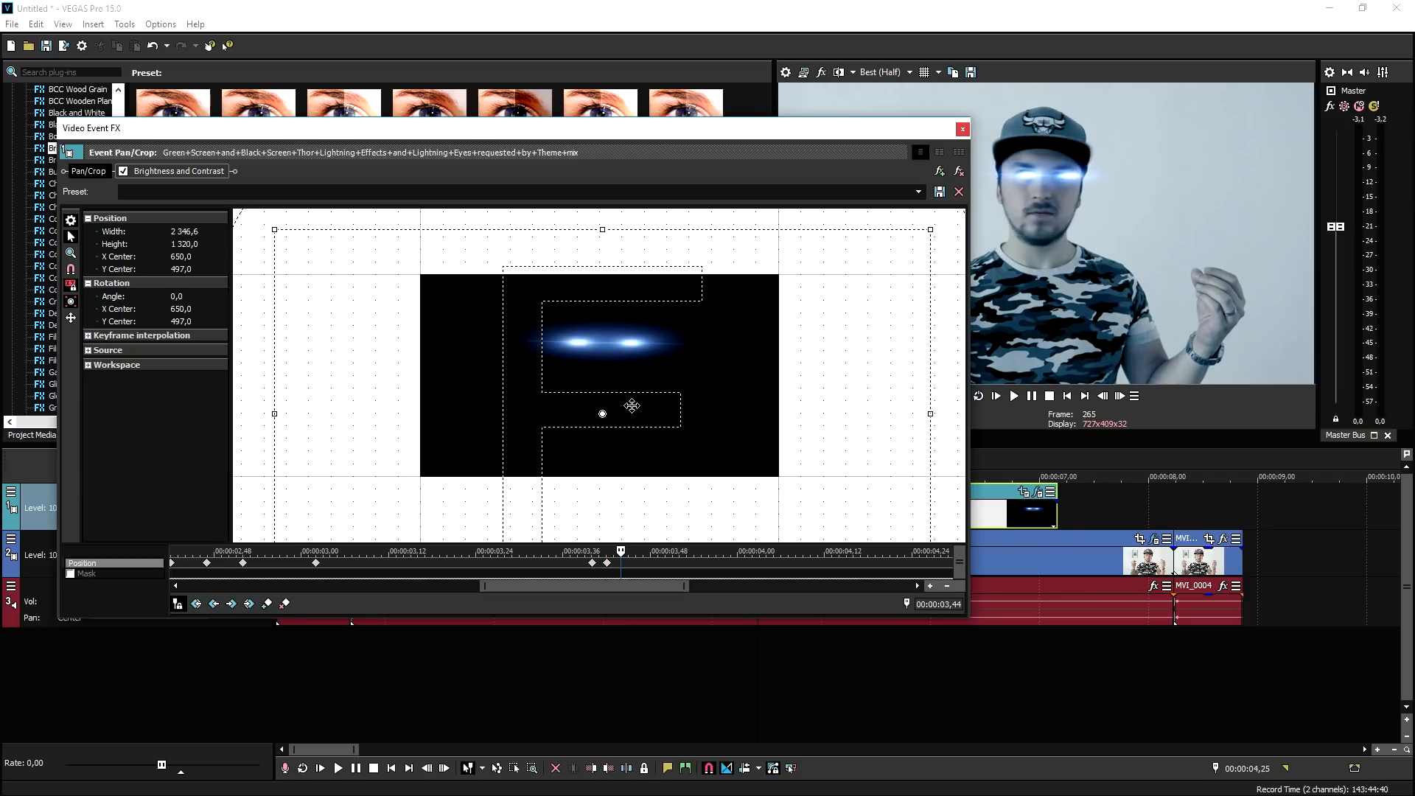
{"action": "left_click_drag", "start_coordinate": [633, 406], "coordinate": [673, 392]}
{"action": "left_click", "coordinate": [635, 562]}
{"action": "left_click_drag", "start_coordinate": [721, 220], "coordinate": [715, 219]}
{"action": "key", "text": "Right"}
{"action": "key", "text": "Right"}
{"action": "left_click_drag", "start_coordinate": [710, 361], "coordinate": [695, 387]}
Continue adding position keyframes every few frames up to shortly after 00:00:04,00, keeping the glow on the eyes
{"action": "left_click", "coordinate": [672, 565]}
{"action": "left_click", "coordinate": [693, 565]}
{"action": "left_click", "coordinate": [716, 565]}
{"action": "left_click", "coordinate": [737, 564]}
{"action": "left_click", "coordinate": [759, 564]}
{"action": "left_click", "coordinate": [789, 562]}
{"action": "left_click_drag", "start_coordinate": [762, 424], "coordinate": [698, 395]}
Add keyframes up to 00:00:04,14, setting the last to angle -1,5, width 2 378,3, height 1 337,8 and center 800,2 by 475,9
{"action": "left_click", "coordinate": [810, 563]}
{"action": "left_click", "coordinate": [839, 565]}
{"action": "scroll", "coordinate": [701, 394], "scroll_direction": "down", "scroll_amount": 1}
{"action": "left_click_drag", "start_coordinate": [904, 242], "coordinate": [907, 239]}
{"action": "left_click_drag", "start_coordinate": [825, 307], "coordinate": [825, 307]}
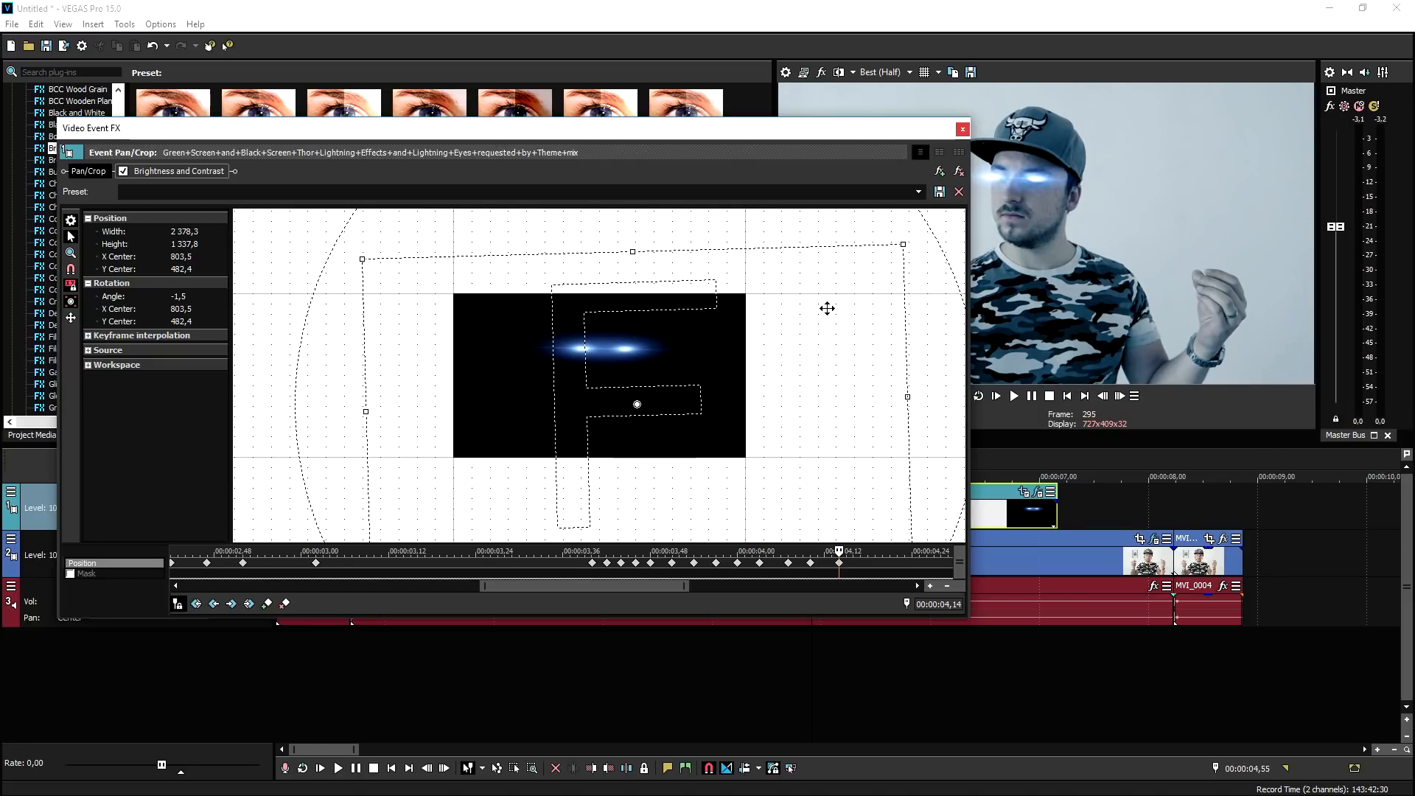
Add the remaining position keyframes around 00:00:04,50 of the clip, starting with one at center 784,0 by 492,1
{"action": "left_click", "coordinate": [868, 564]}
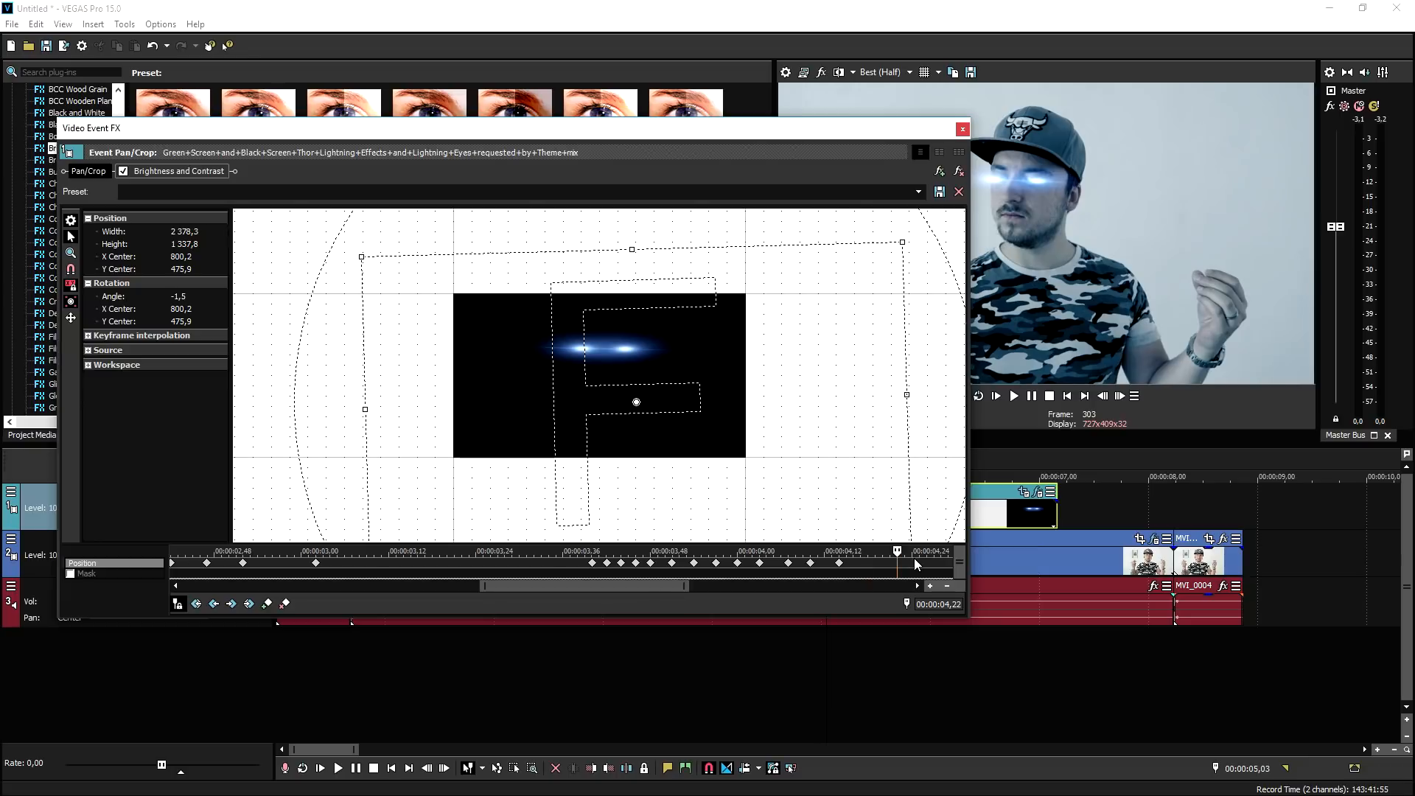
{"action": "scroll", "coordinate": [935, 569], "scroll_direction": "down", "scroll_amount": 5}
{"action": "left_click", "coordinate": [726, 564]}
{"action": "left_click_drag", "start_coordinate": [676, 445], "coordinate": [670, 453]}
{"action": "left_click", "coordinate": [746, 562]}
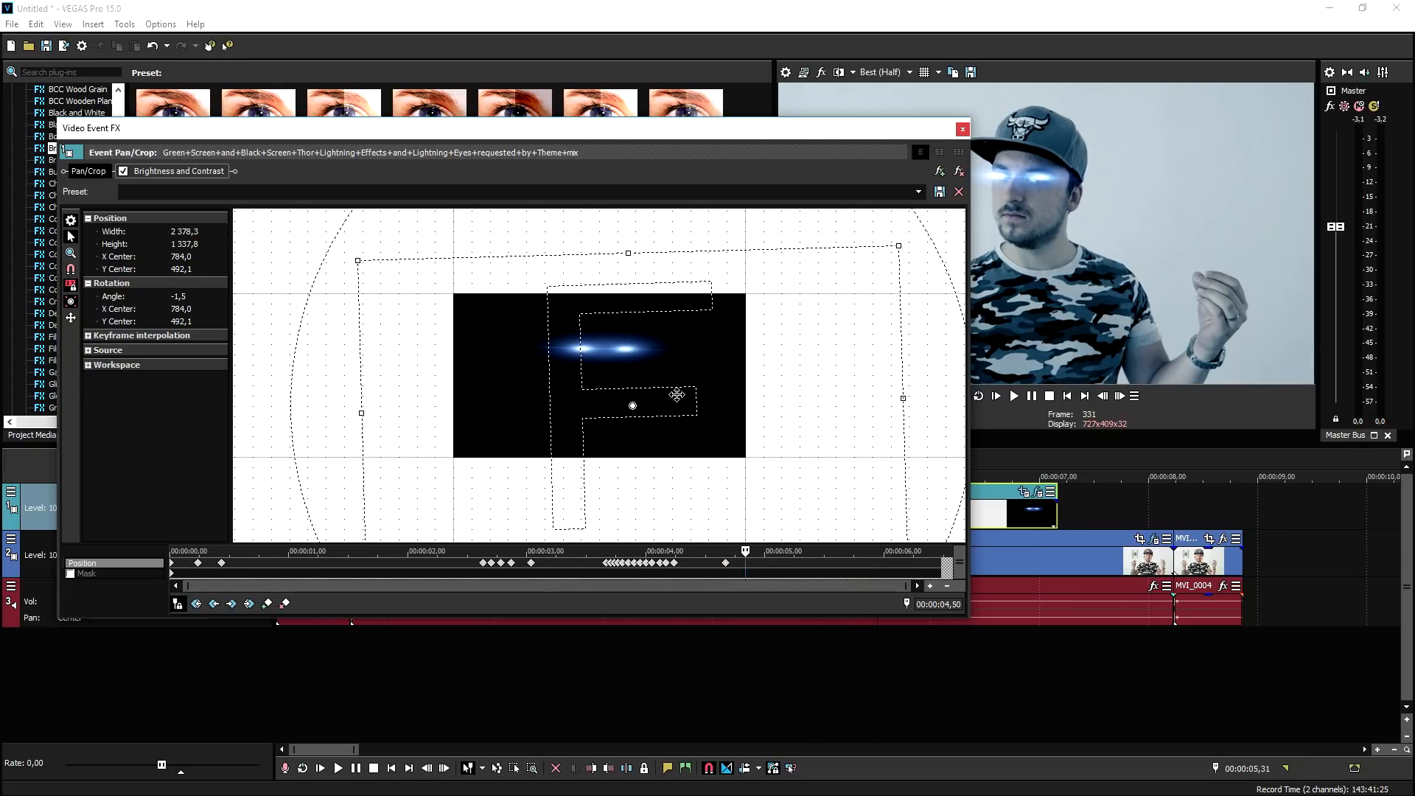
{"action": "left_click", "coordinate": [771, 563]}
{"action": "mouse_move", "coordinate": [698, 433]}
{"action": "left_mouse_down"}
{"action": "mouse_move", "coordinate": [717, 432]}
{"action": "mouse_move", "coordinate": [691, 440]}
{"action": "left_mouse_up"}
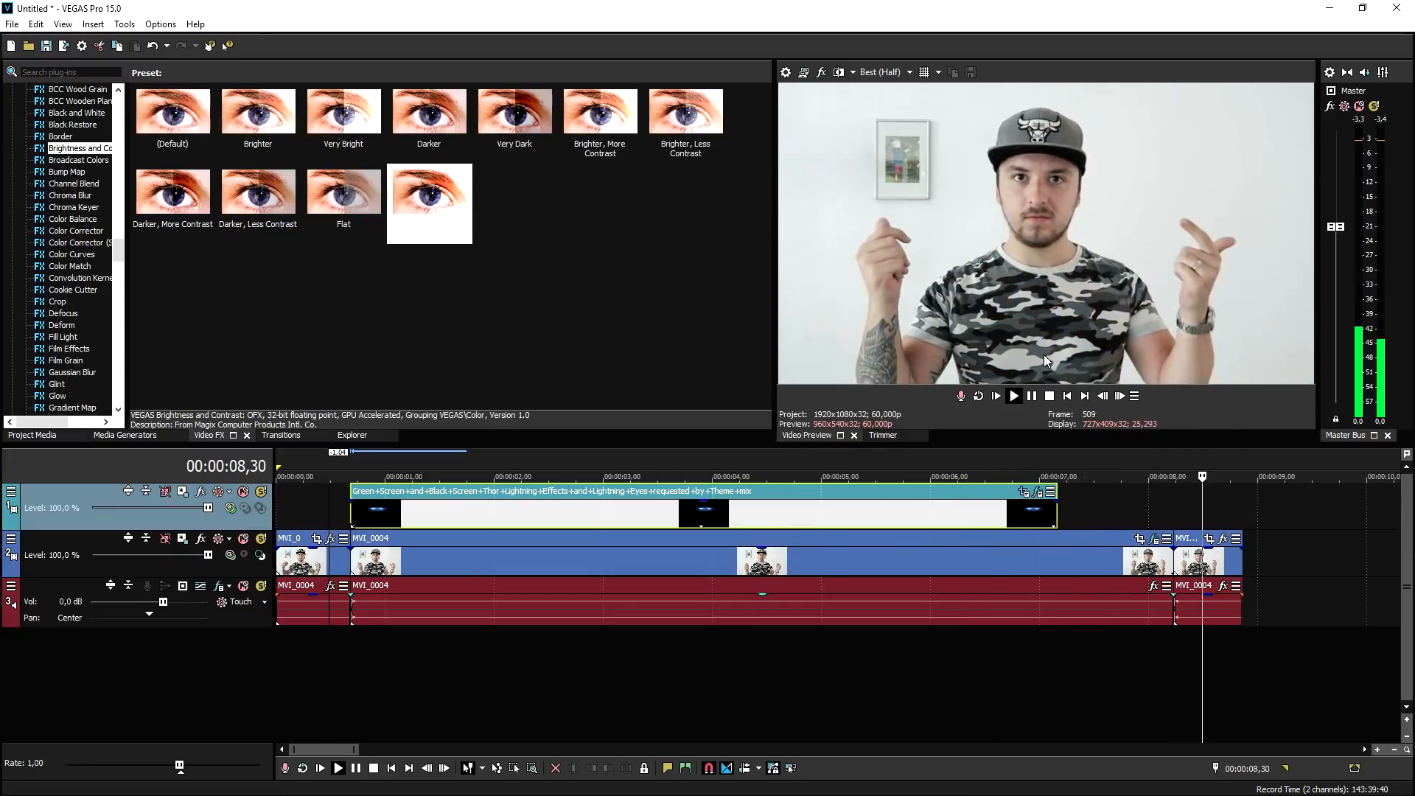
Set the time selection to the lightning-eyes section between the two finger snaps and place the cursor at its start
{"action": "key", "text": "ctrl+z"}
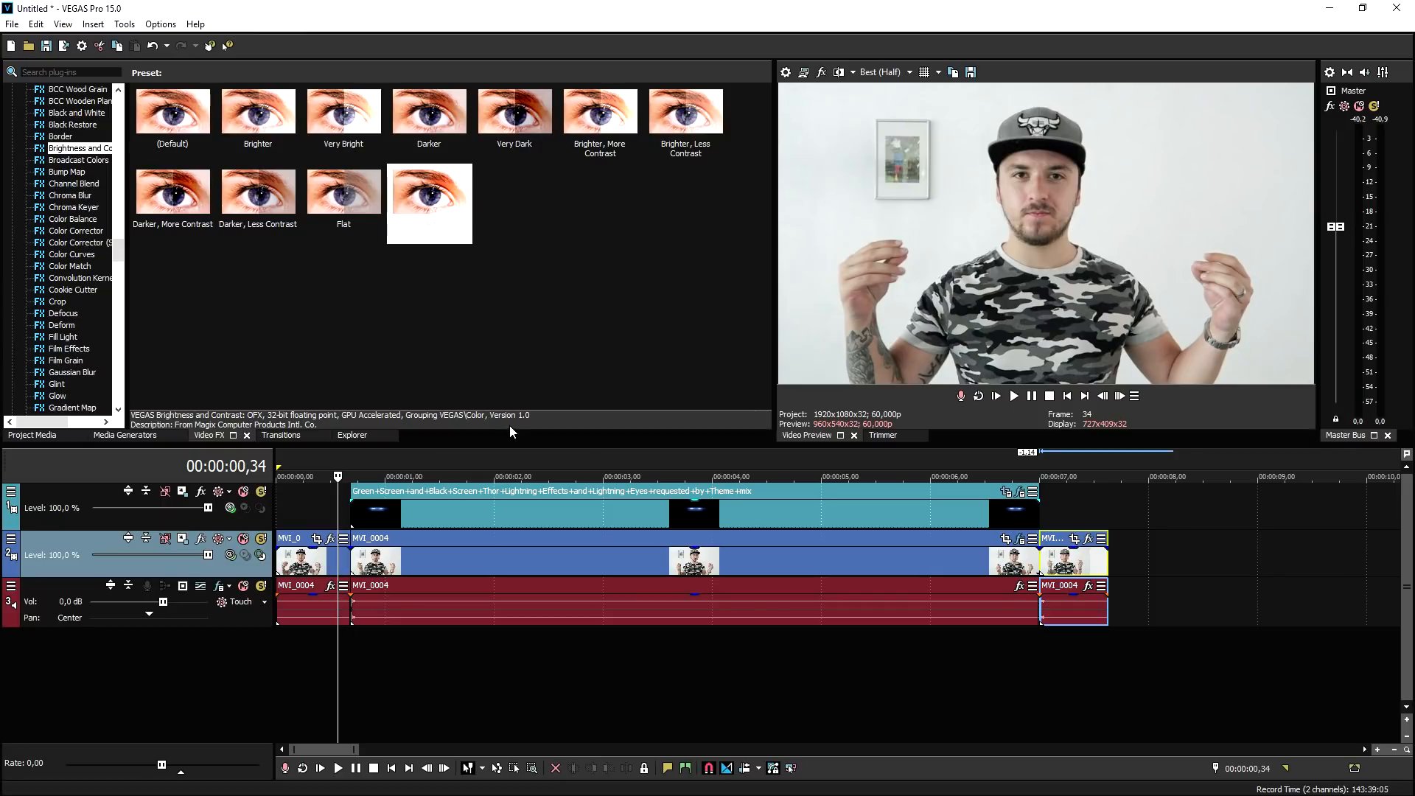
{"action": "left_click", "coordinate": [657, 453]}
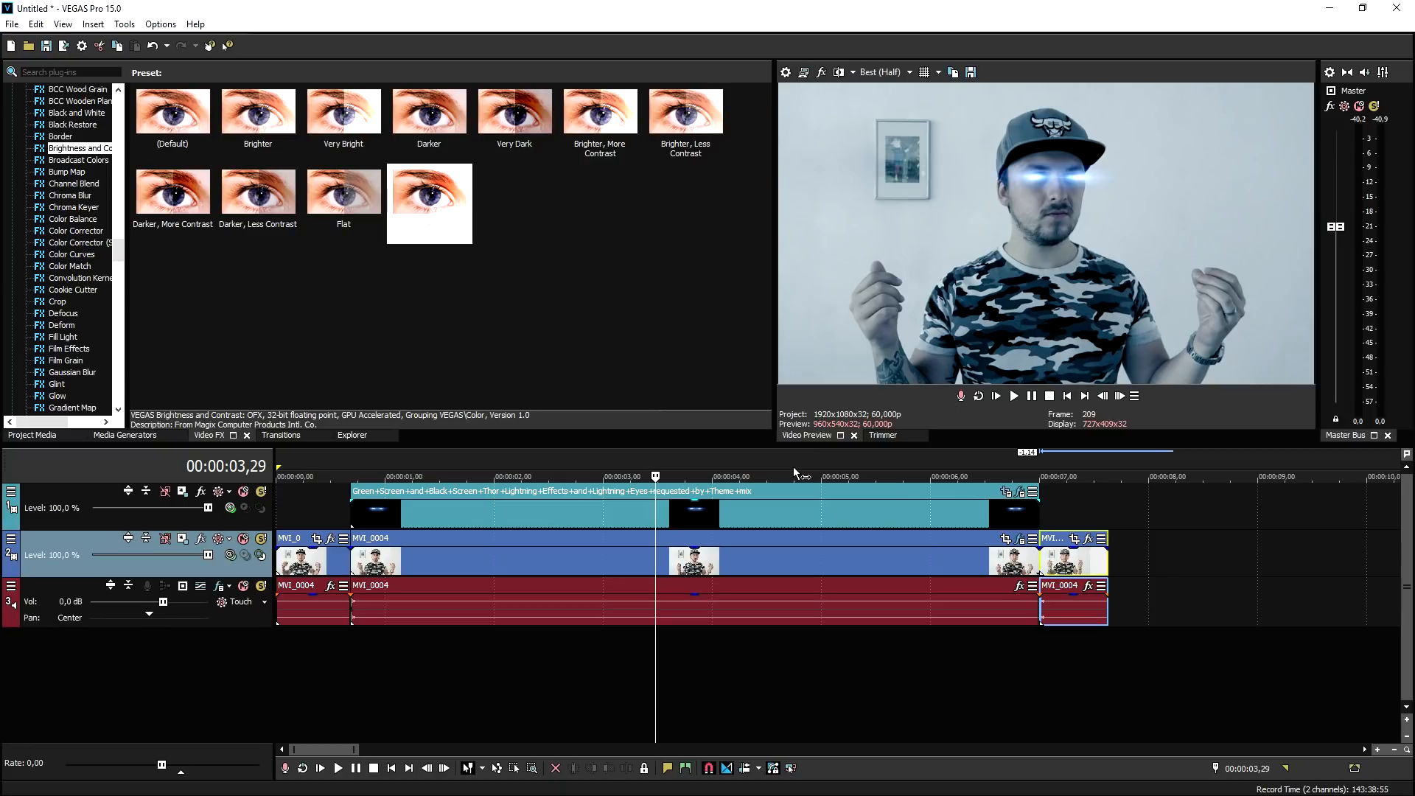
{"action": "left_click_drag", "start_coordinate": [352, 454], "coordinate": [1039, 454]}
{"action": "left_click", "coordinate": [345, 451]}
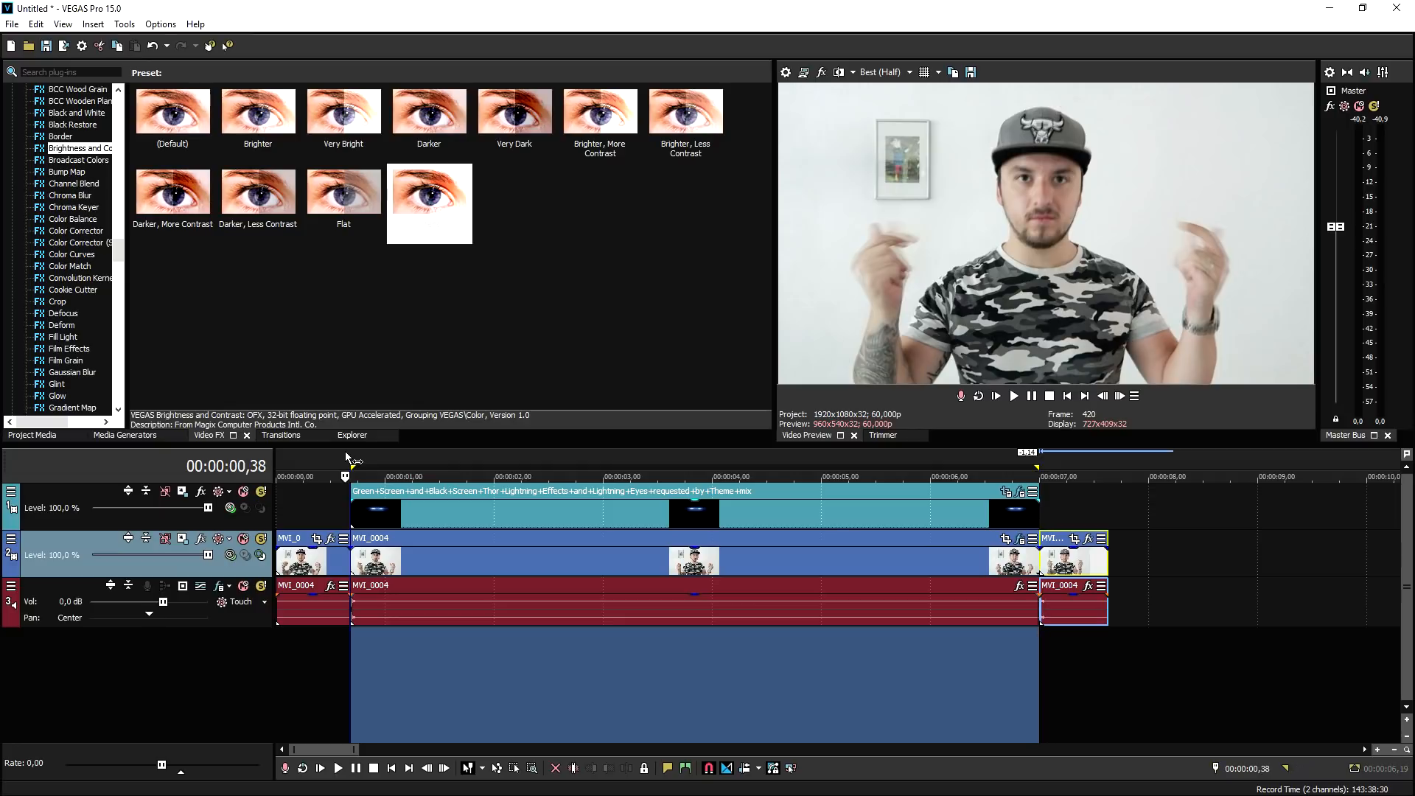
{"action": "scroll", "coordinate": [612, 479], "scroll_direction": "up", "scroll_amount": 2}
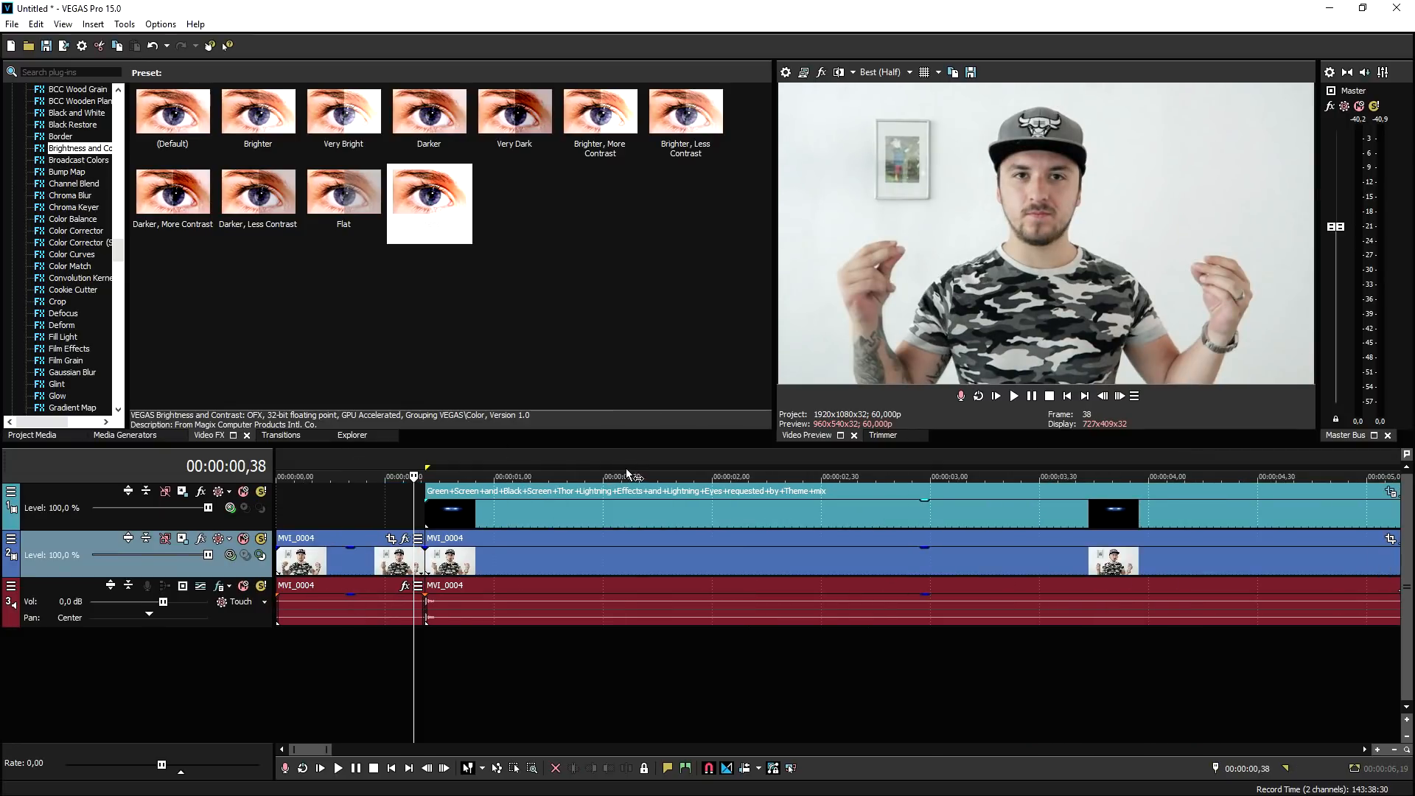
{"action": "left_click", "coordinate": [423, 483]}
{"action": "scroll", "coordinate": [423, 484], "scroll_direction": "down", "scroll_amount": 3}
{"action": "scroll", "coordinate": [474, 511], "scroll_direction": "up", "scroll_amount": 1}
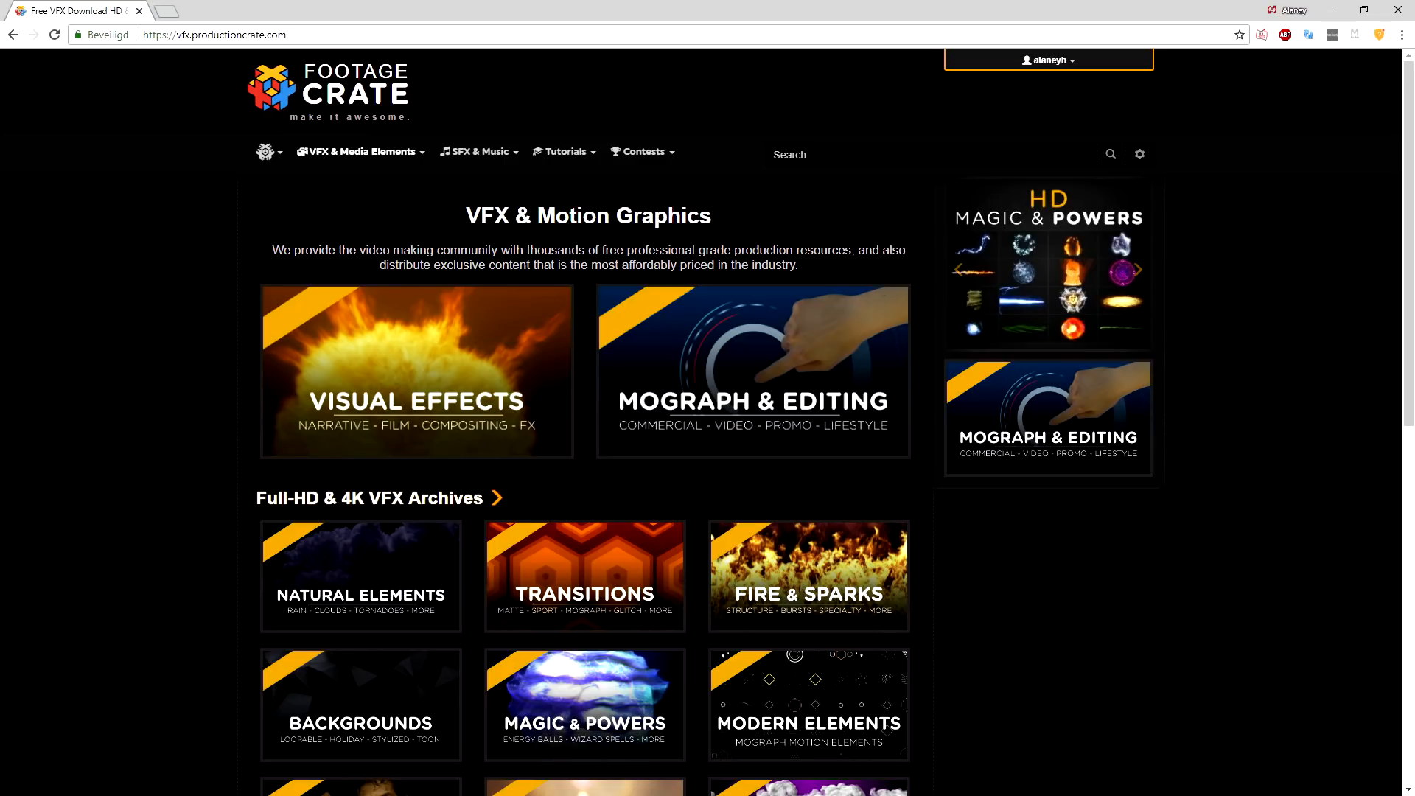
Search the FootageCrate website for "arc" and look through the lightning arc clips
{"action": "left_click", "coordinate": [774, 154]}
{"action": "type", "text": "arc"}
{"action": "key", "text": "Return"}
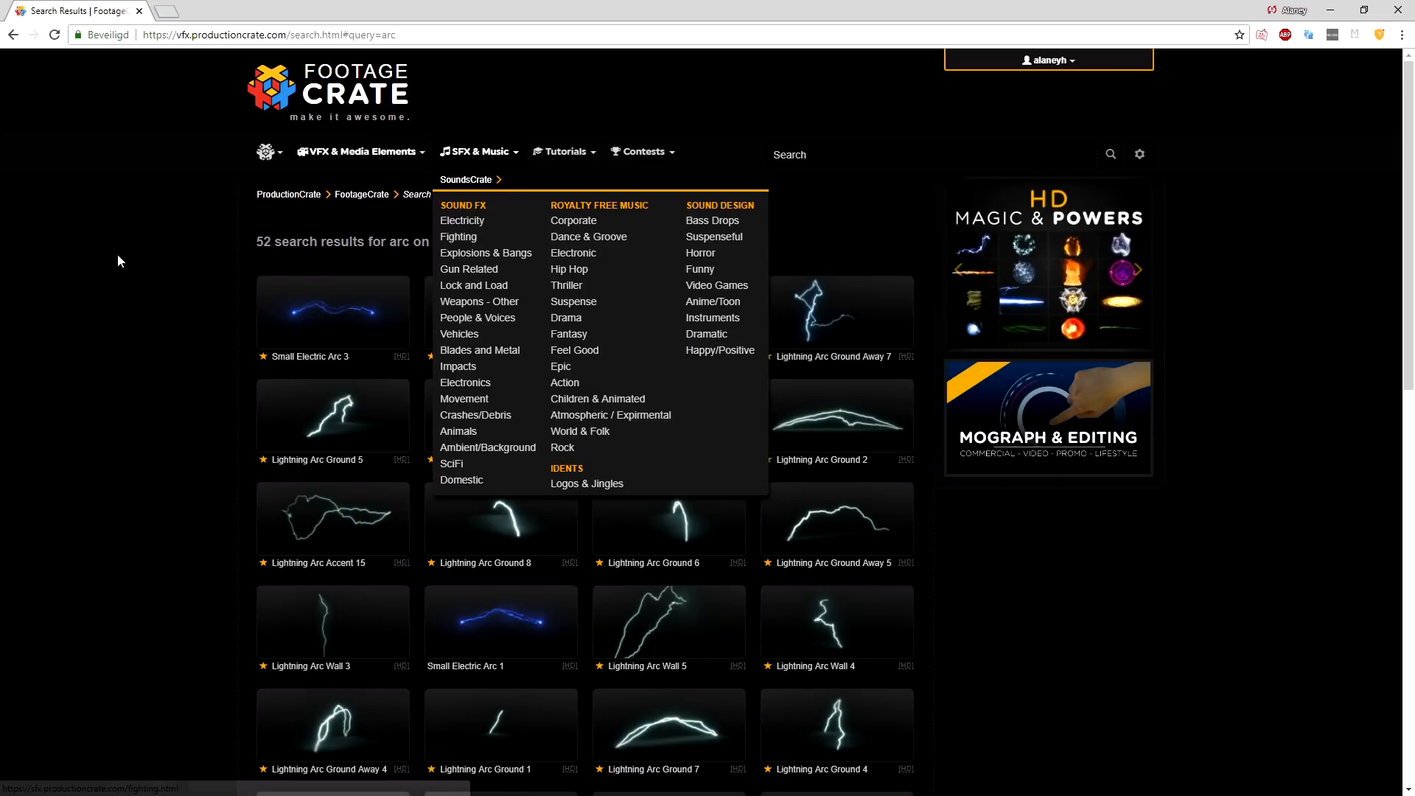
{"action": "scroll", "coordinate": [538, 402], "scroll_direction": "down", "scroll_amount": 6}
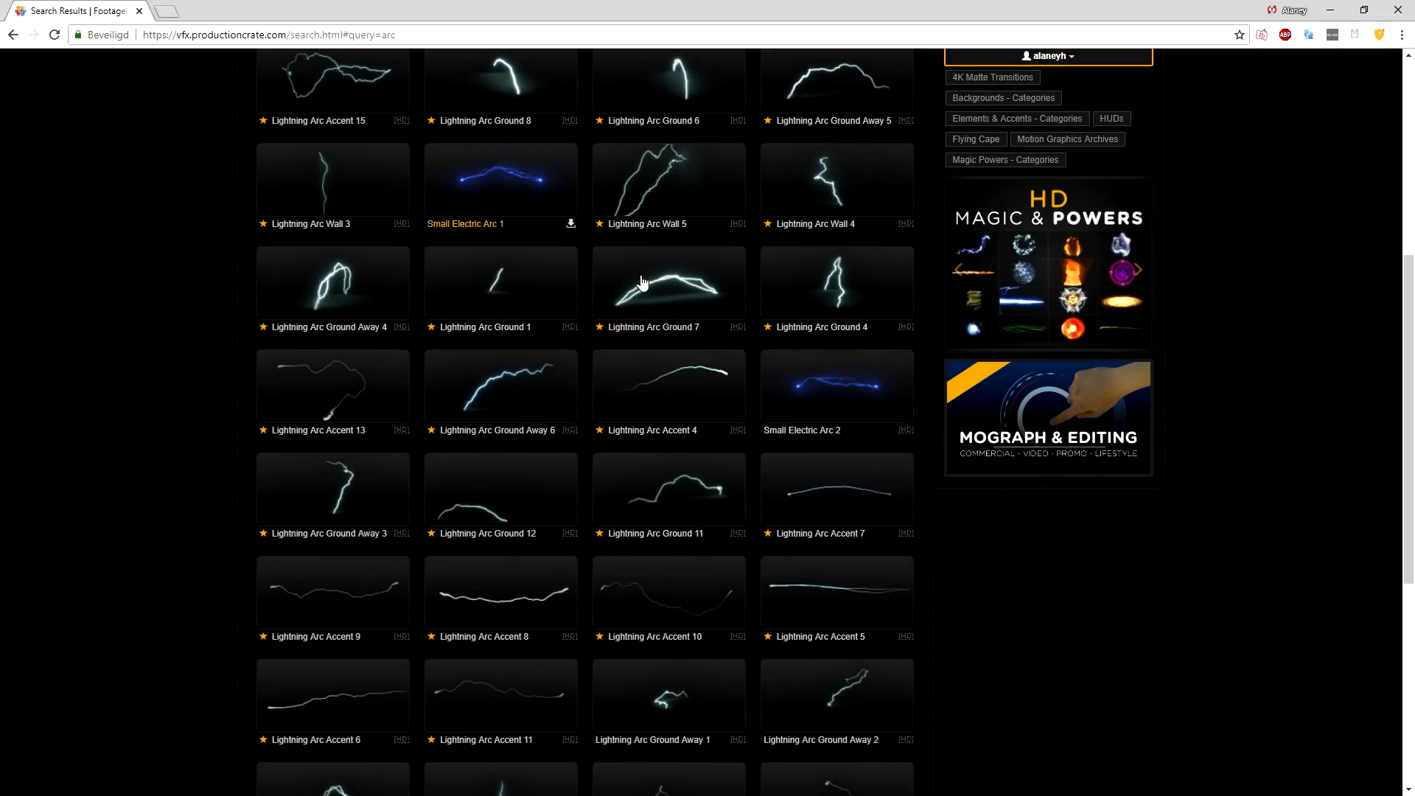
{"action": "scroll", "coordinate": [664, 317], "scroll_direction": "up", "scroll_amount": 6}
{"action": "scroll", "coordinate": [562, 401], "scroll_direction": "down", "scroll_amount": 3}
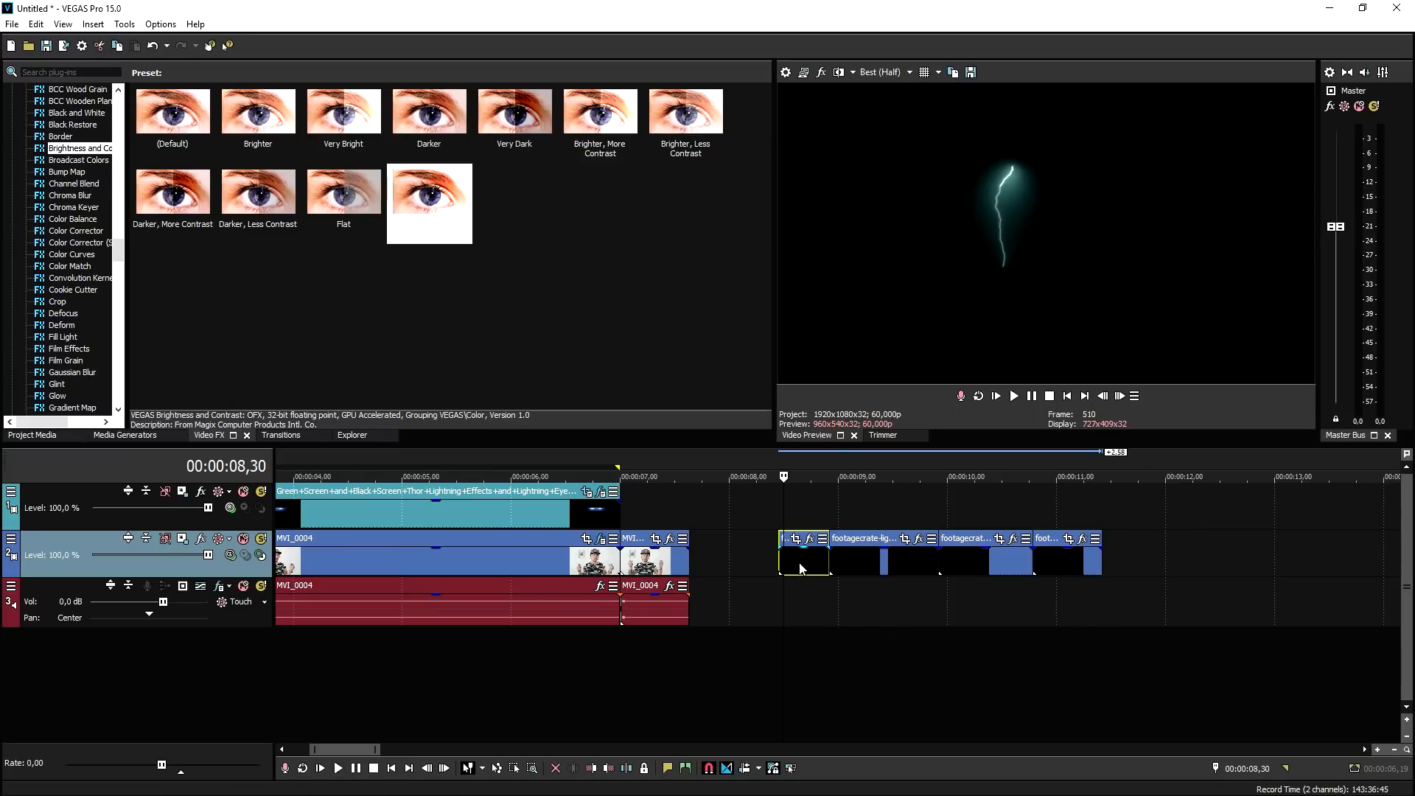
Insert a new video track above the glow clip and spread the lightning arc clips over the lightning-eyes section on it
{"action": "right_click", "coordinate": [749, 507]}
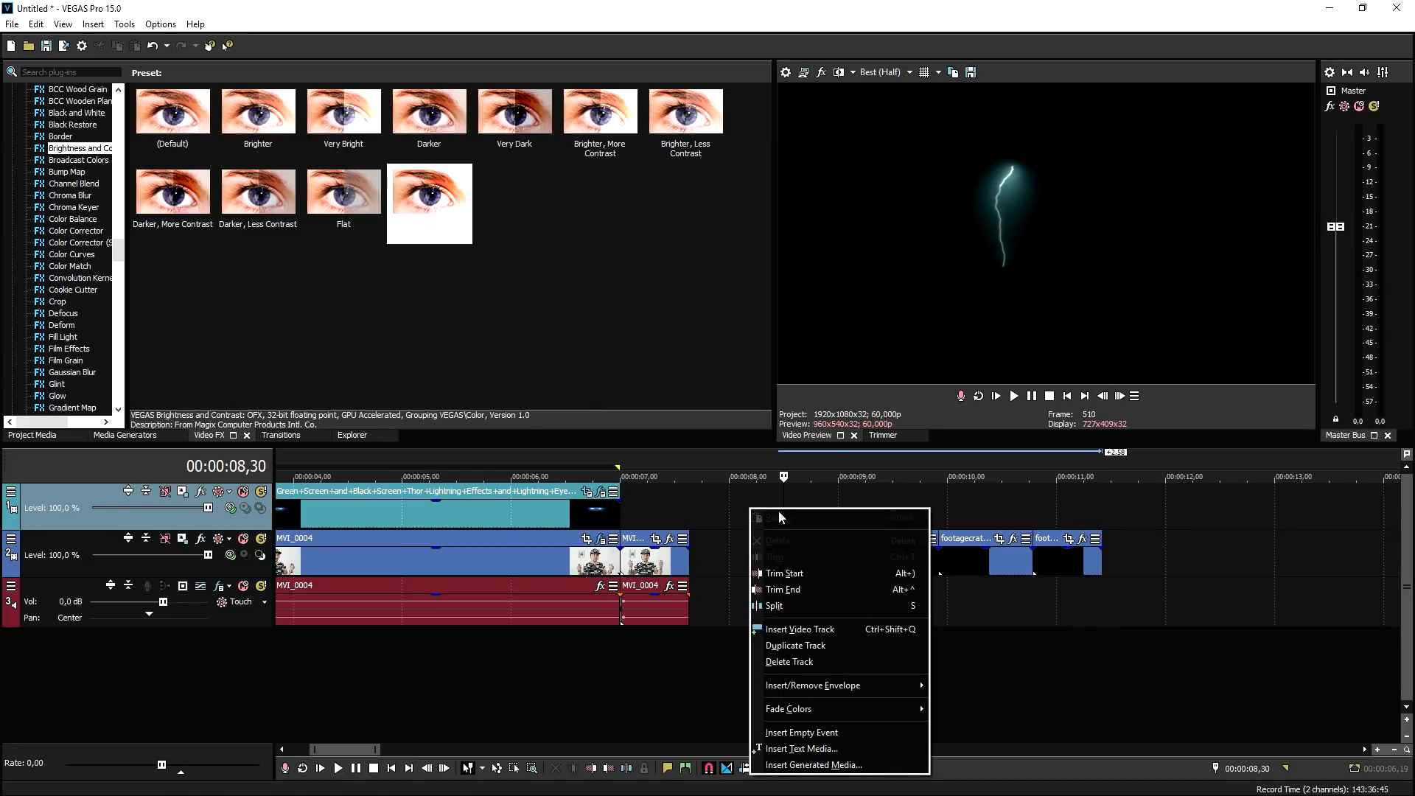
{"action": "left_click", "coordinate": [840, 626]}
{"action": "scroll", "coordinate": [840, 626], "scroll_direction": "down", "scroll_amount": 2}
{"action": "left_click_drag", "start_coordinate": [749, 604], "coordinate": [393, 512]}
{"action": "left_click_drag", "start_coordinate": [793, 601], "coordinate": [468, 509]}
{"action": "left_click_drag", "start_coordinate": [840, 601], "coordinate": [590, 508]}
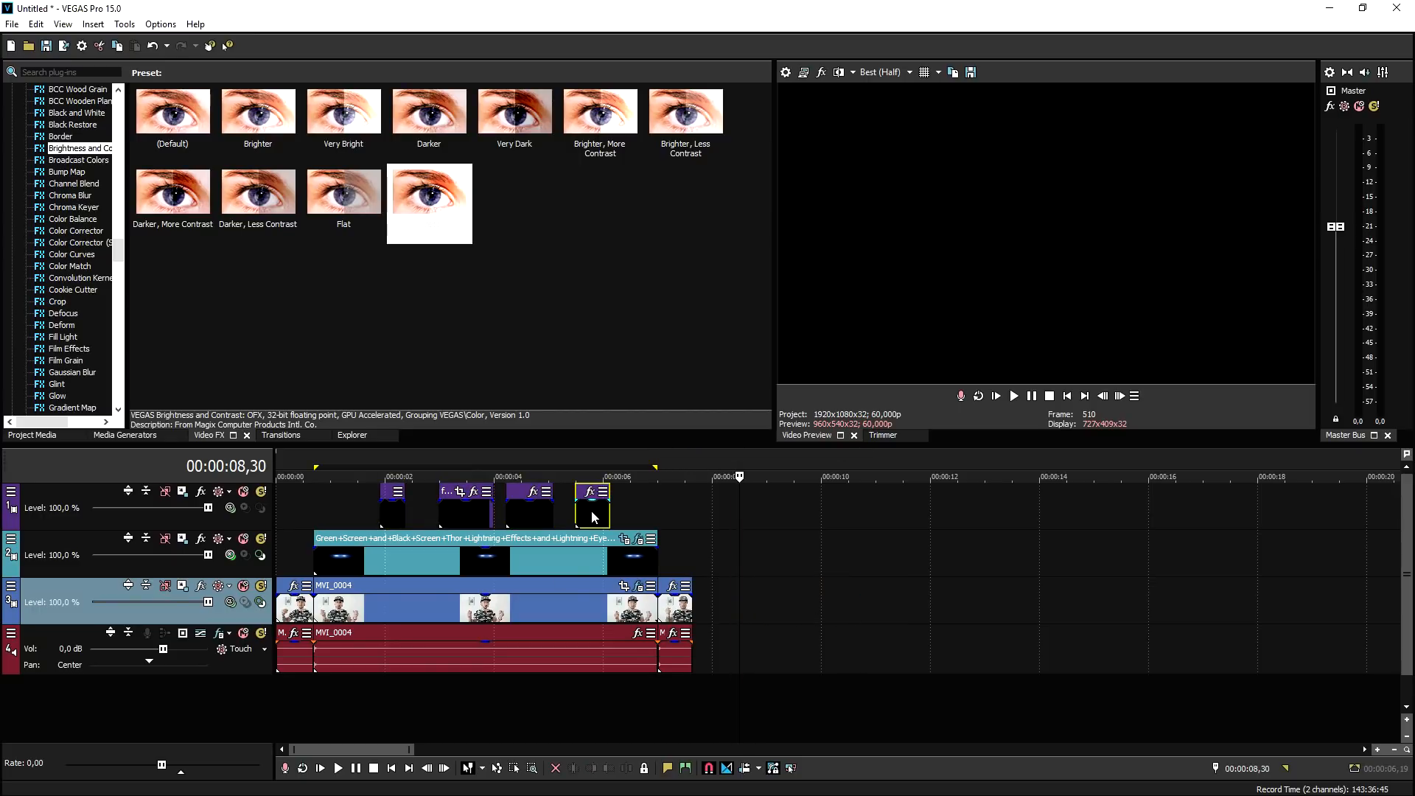
Set the alpha channel of the footagecrate-lightning-arc-wall-3 clip to Straight (unmatted) and confirm its properties
{"action": "scroll", "coordinate": [895, 559], "scroll_direction": "up", "scroll_amount": 3}
{"action": "scroll", "coordinate": [887, 555], "scroll_direction": "down", "scroll_amount": 4}
{"action": "right_click", "coordinate": [444, 509]}
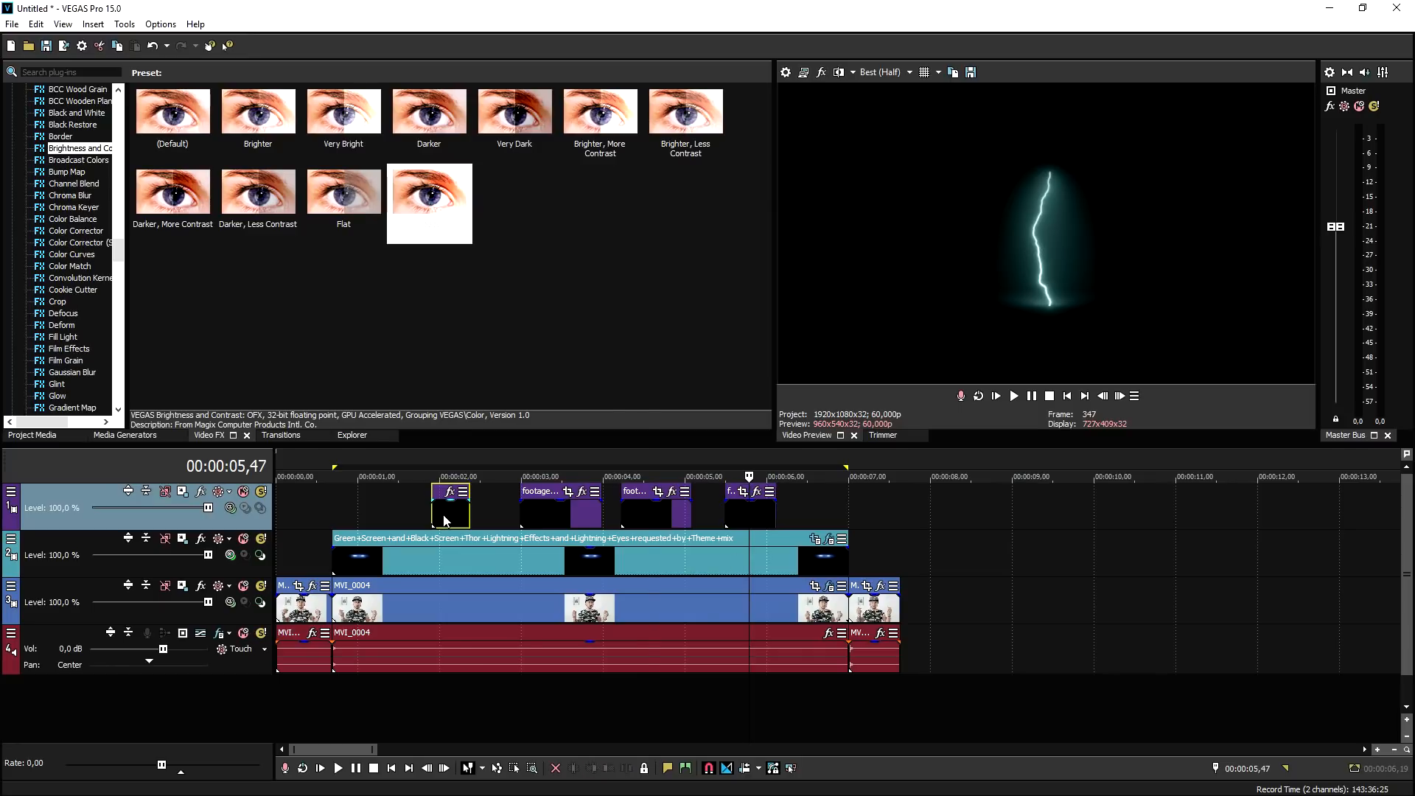
{"action": "left_click", "coordinate": [555, 786]}
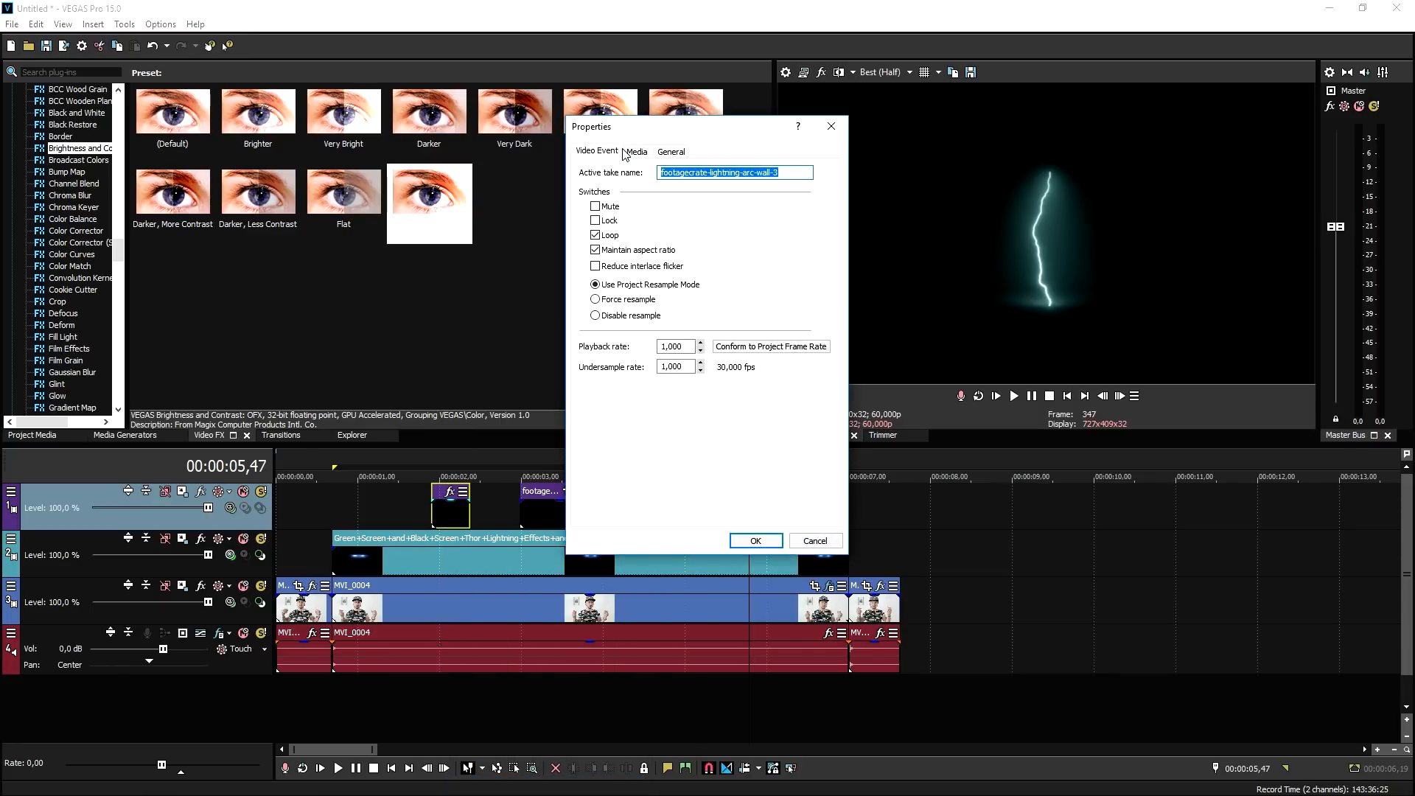
{"action": "left_click", "coordinate": [700, 370]}
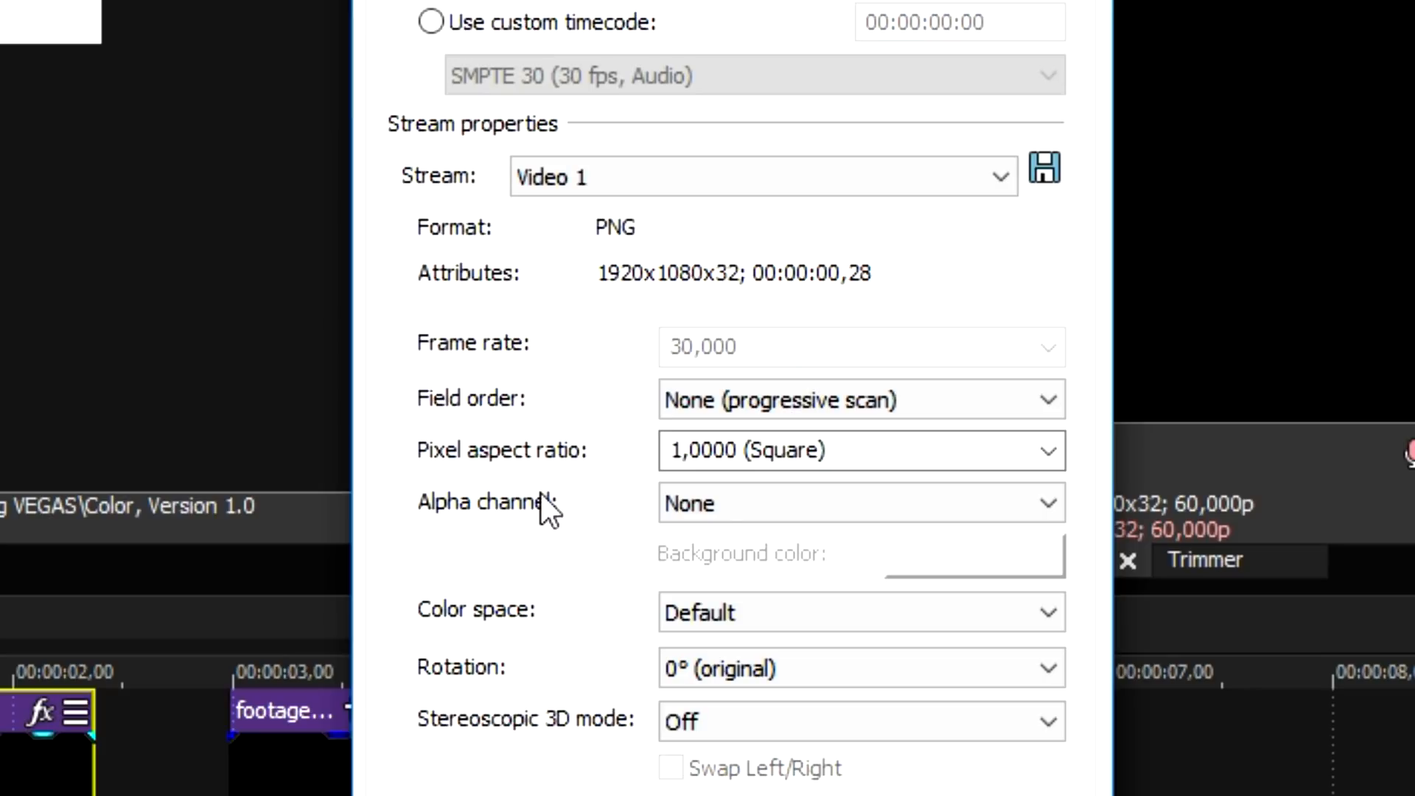
{"action": "left_click", "coordinate": [715, 497]}
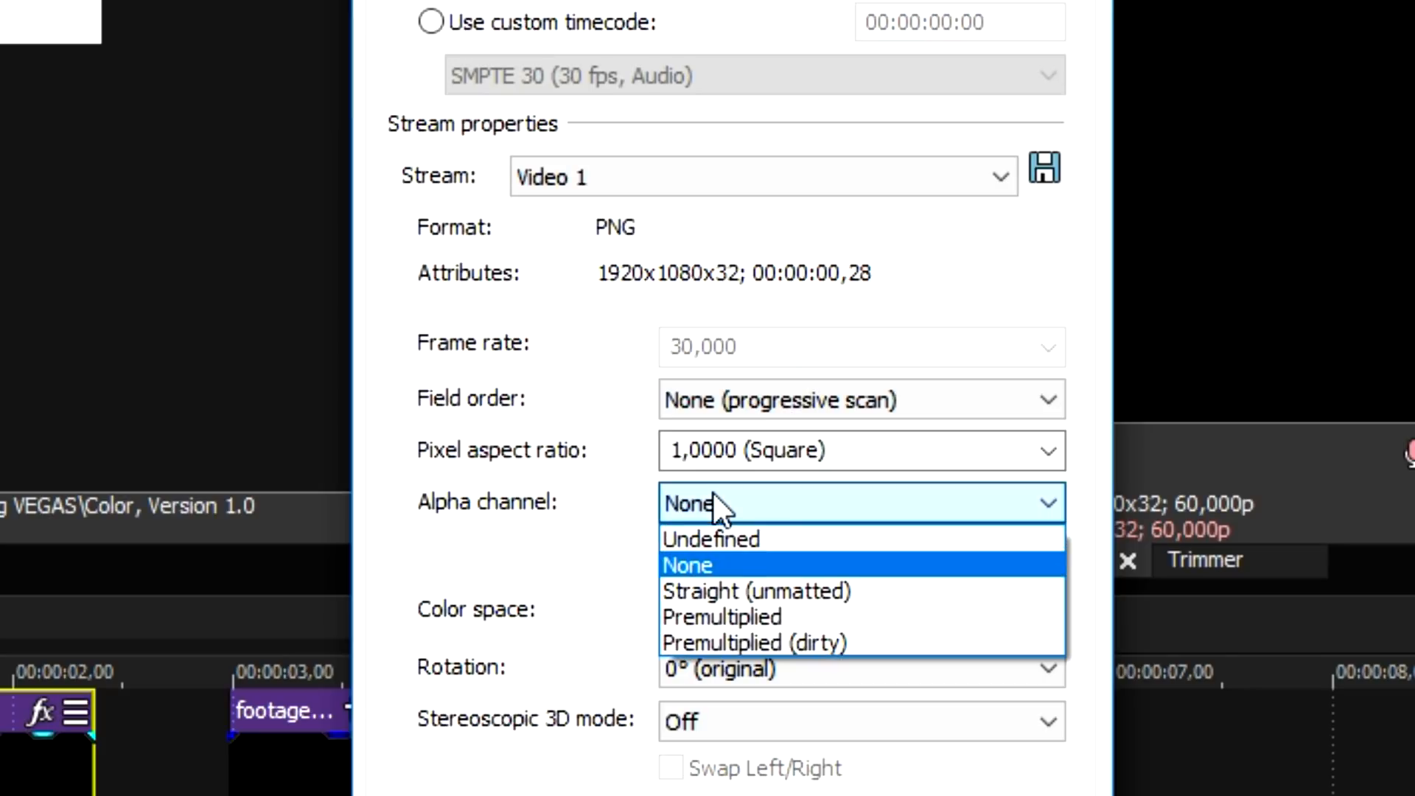
{"action": "left_click", "coordinate": [864, 590]}
{"action": "key", "text": "Return"}
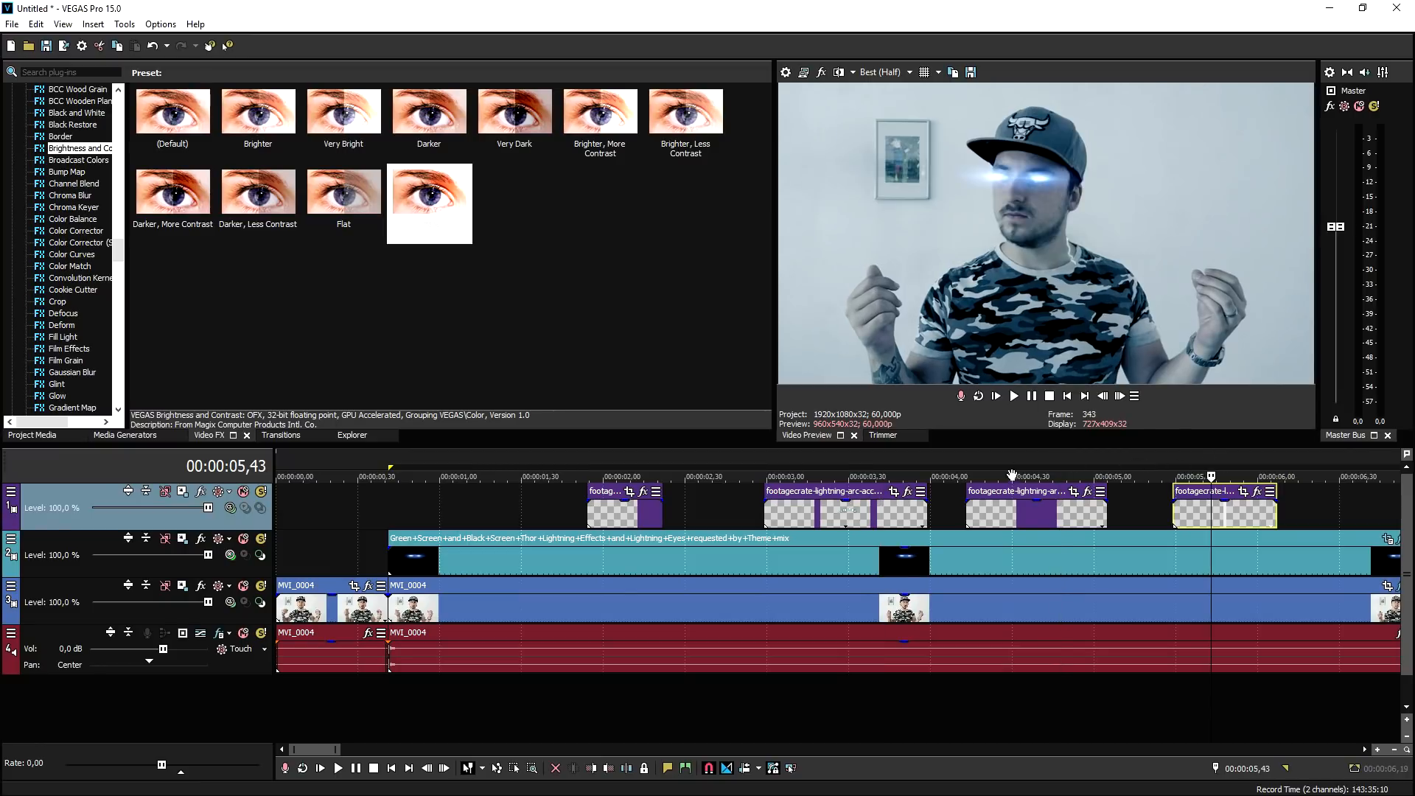
Insert another video track and stack the first two lightning arc clips on separate tracks at the glow clip's start
{"action": "right_click", "coordinate": [737, 493]}
{"action": "left_click", "coordinate": [772, 615]}
{"action": "scroll", "coordinate": [772, 603], "scroll_direction": "down", "scroll_amount": 5}
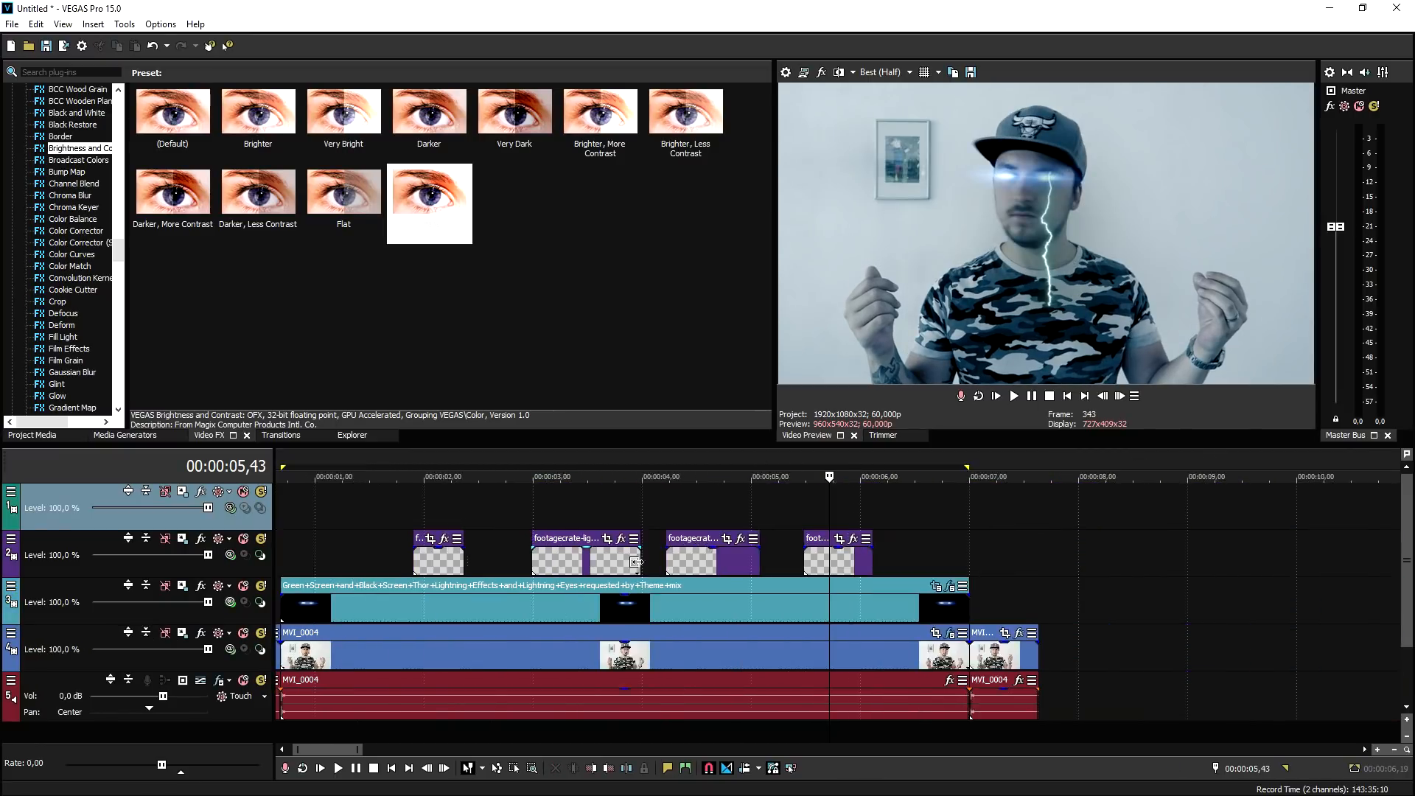
{"action": "left_click_drag", "start_coordinate": [384, 554], "coordinate": [327, 556]}
{"action": "left_click_drag", "start_coordinate": [463, 557], "coordinate": [339, 514]}
Insert two more video tracks and move the third and fourth lightning arc clips onto them near the glow clip's start
{"action": "right_click", "coordinate": [403, 507]}
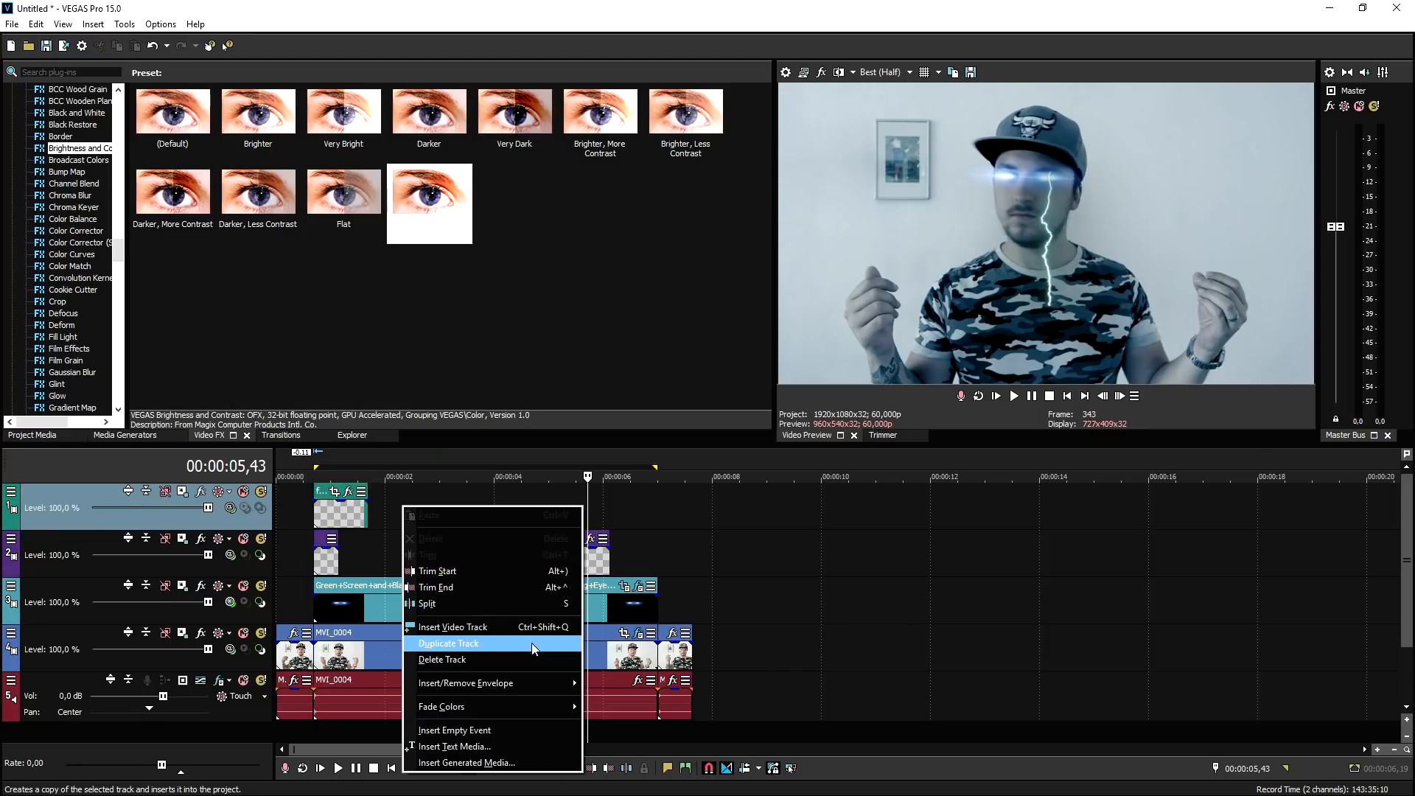
{"action": "left_click", "coordinate": [527, 640]}
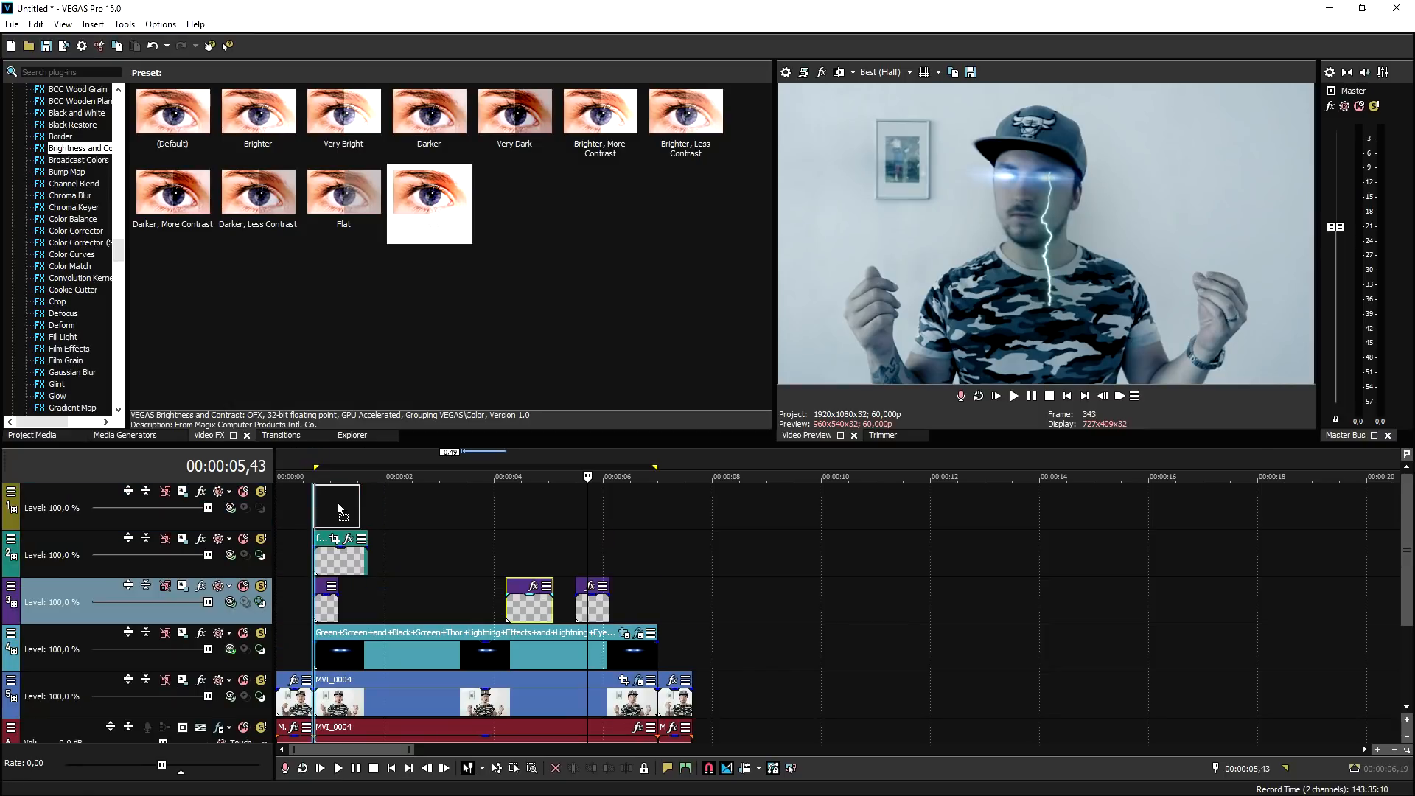
{"action": "right_click", "coordinate": [435, 514]}
{"action": "left_click", "coordinate": [560, 632]}
{"action": "left_click_drag", "start_coordinate": [588, 636], "coordinate": [340, 508]}
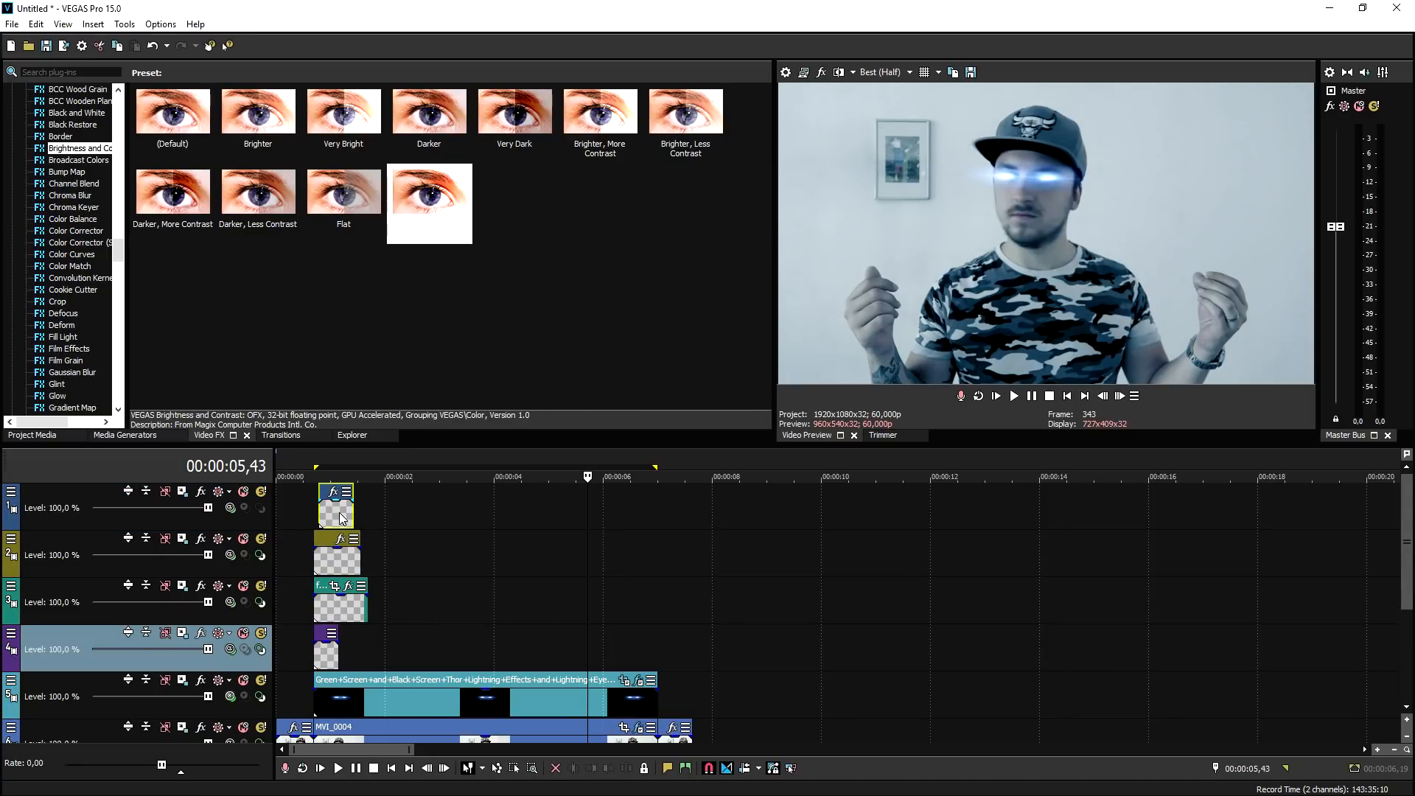
Reposition the footagecrate-lightning-arc-wall-3 track with Track Motion so its bolt runs over the hand at the right of the picture
{"action": "scroll", "coordinate": [896, 502], "scroll_direction": "up", "scroll_amount": 5}
{"action": "left_click", "coordinate": [592, 514]}
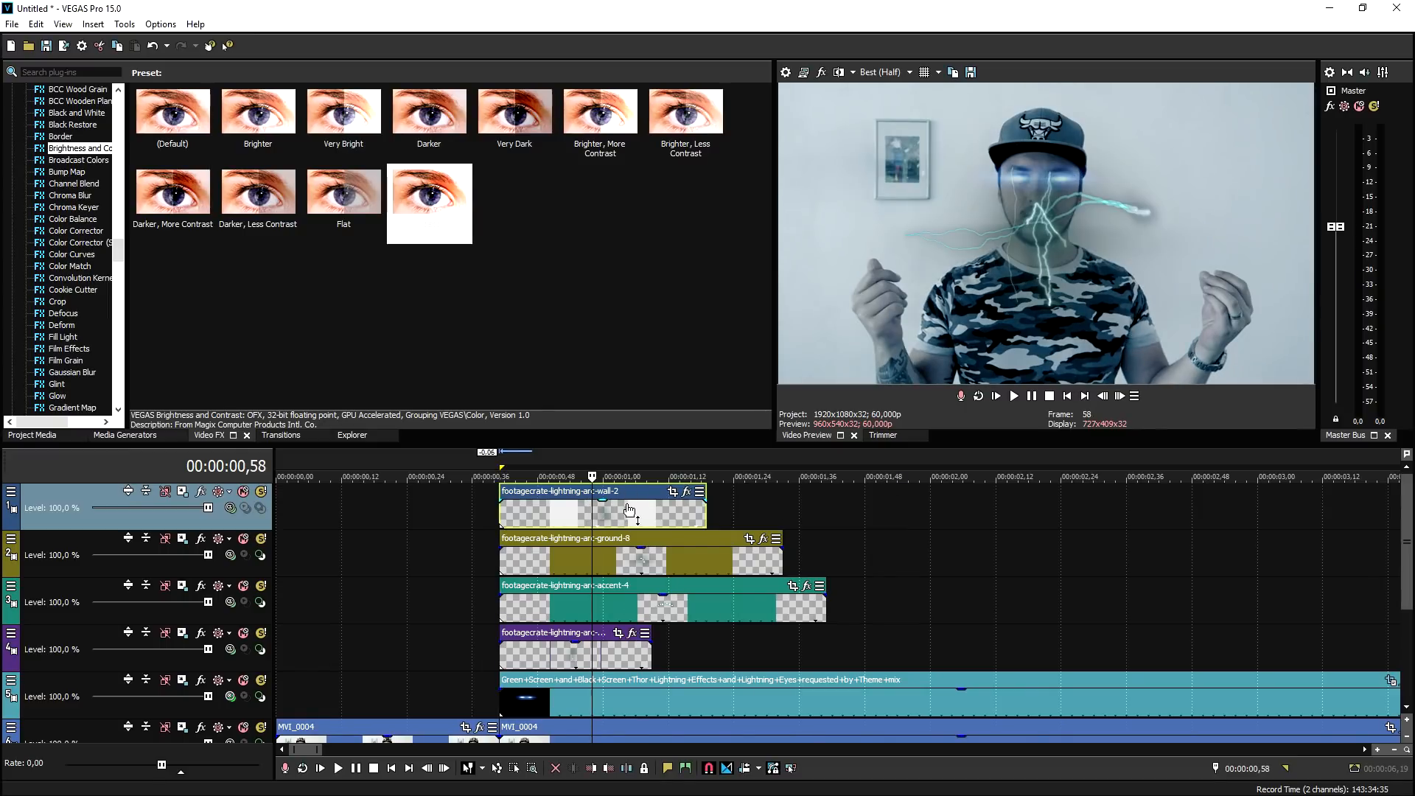
{"action": "left_click", "coordinate": [619, 604]}
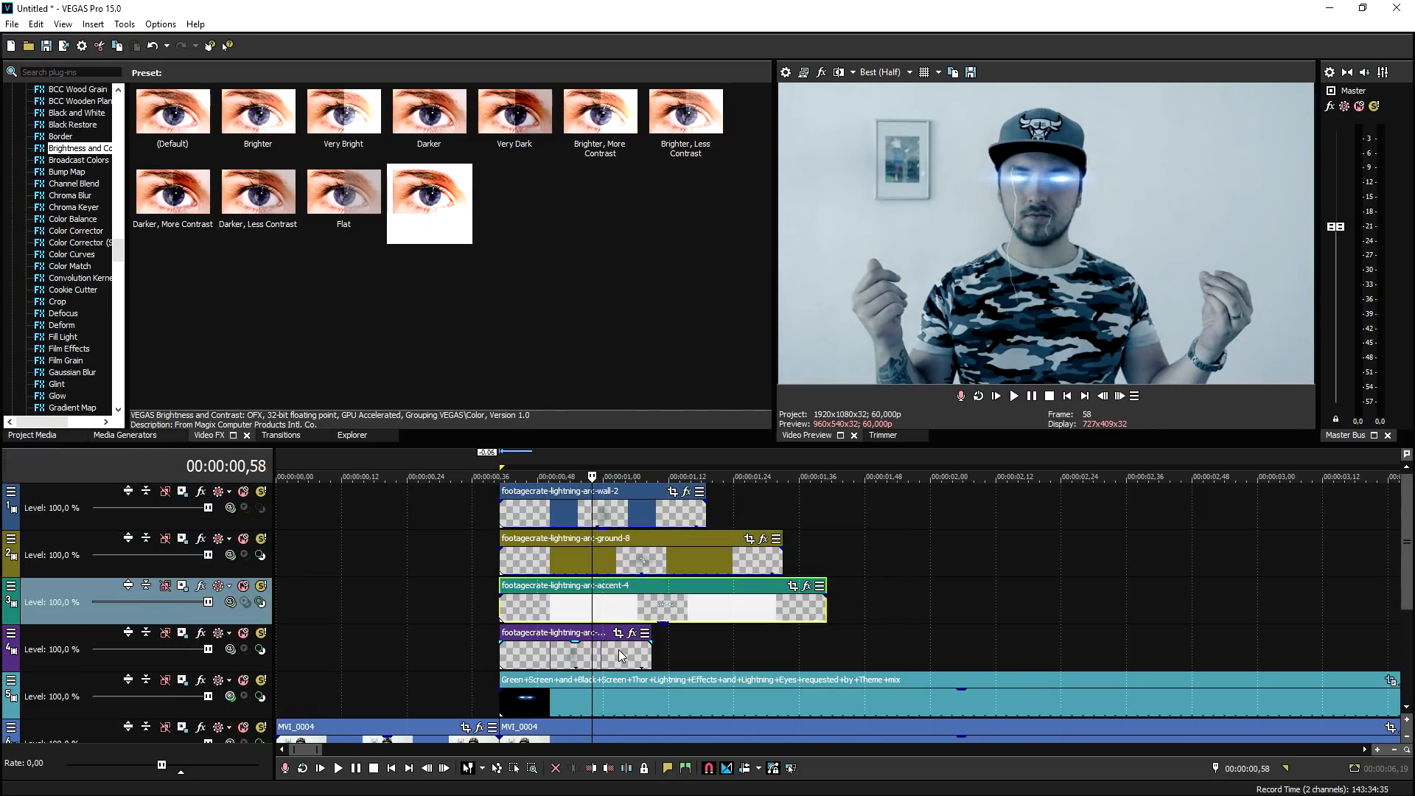
{"action": "left_click", "coordinate": [545, 657]}
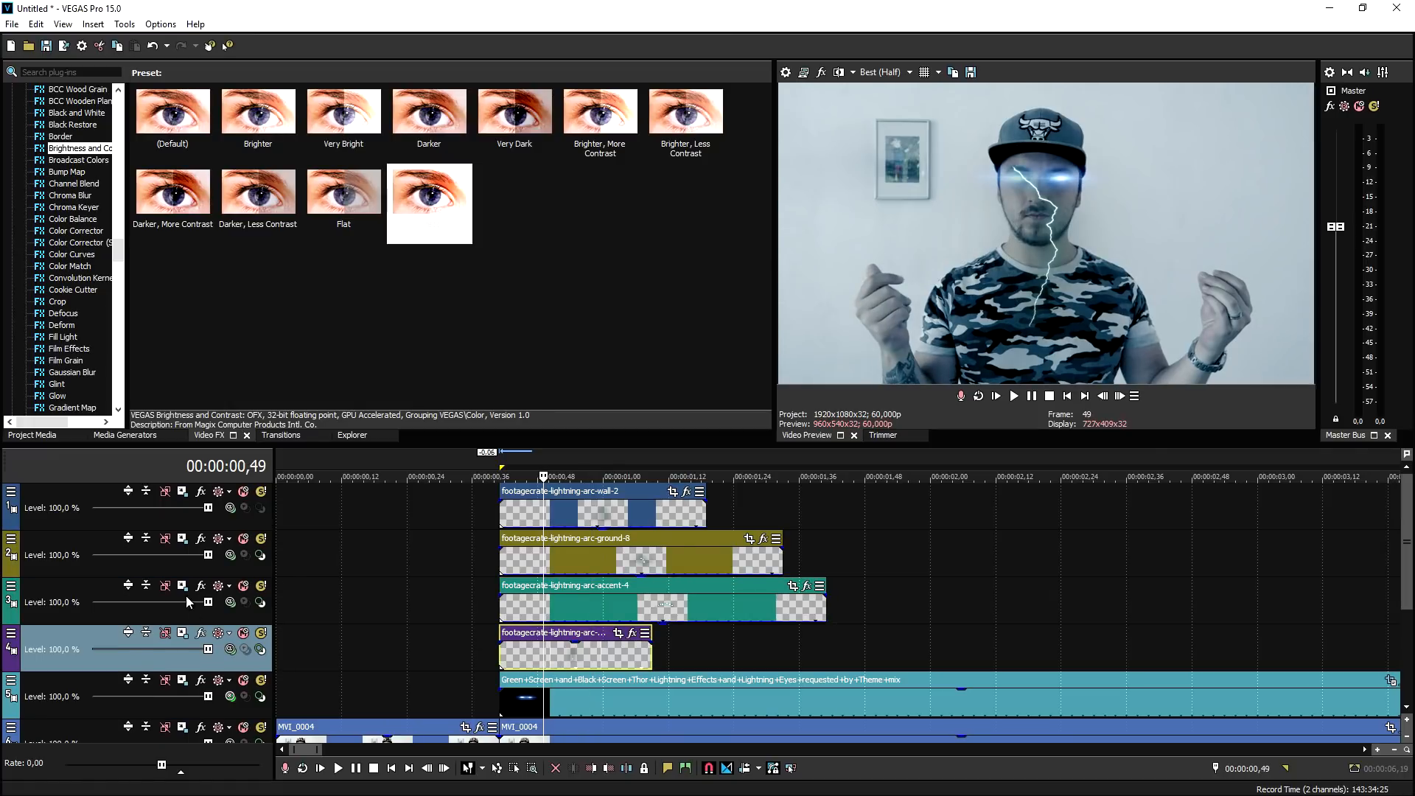
{"action": "left_click", "coordinate": [183, 635]}
{"action": "left_click_drag", "start_coordinate": [815, 165], "coordinate": [846, 414]}
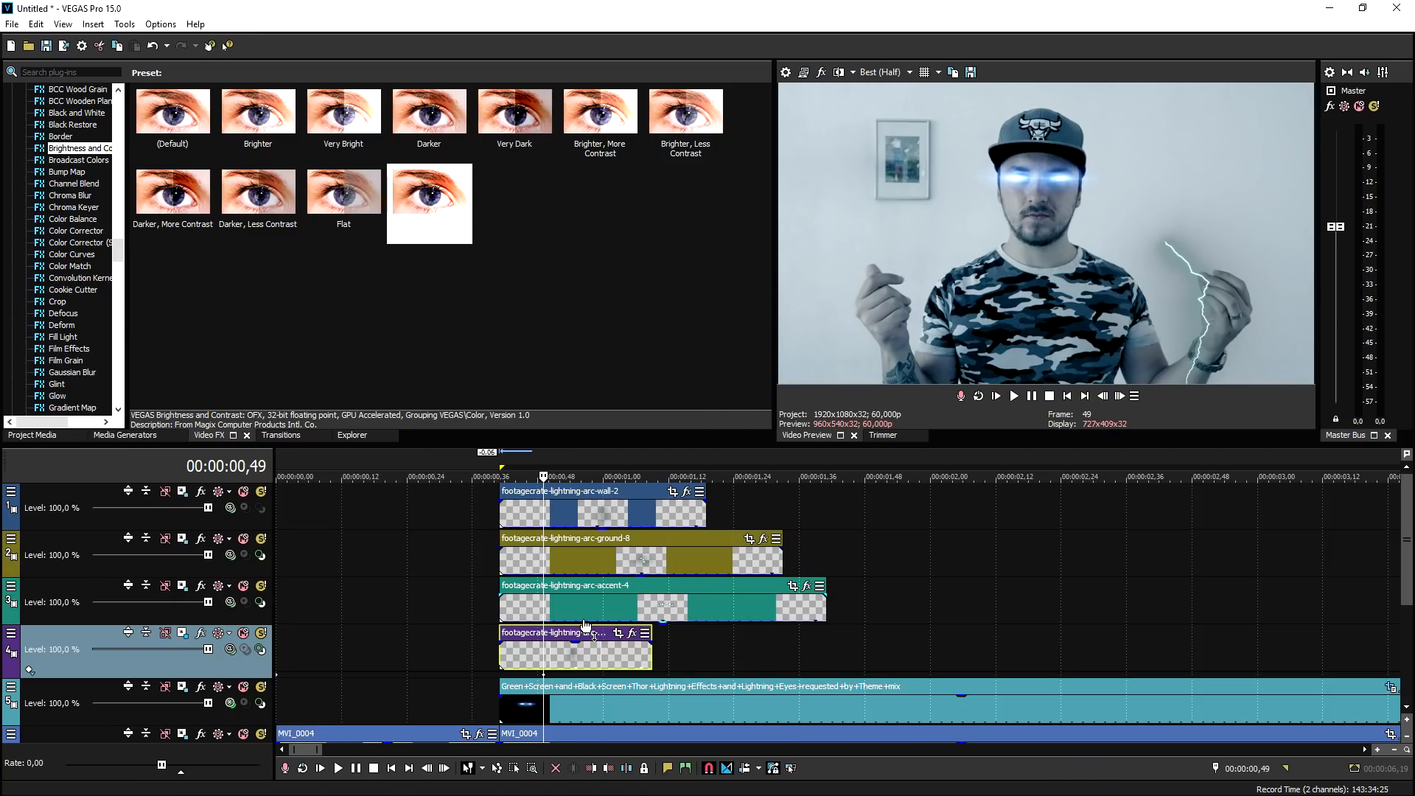
Use Track Motion on the footagecrate-lightning-arc-accent-4 track to rotate it about -26°, enlarge it and extend its bolt to the left-hand side's raised hand
{"action": "left_click", "coordinate": [587, 608]}
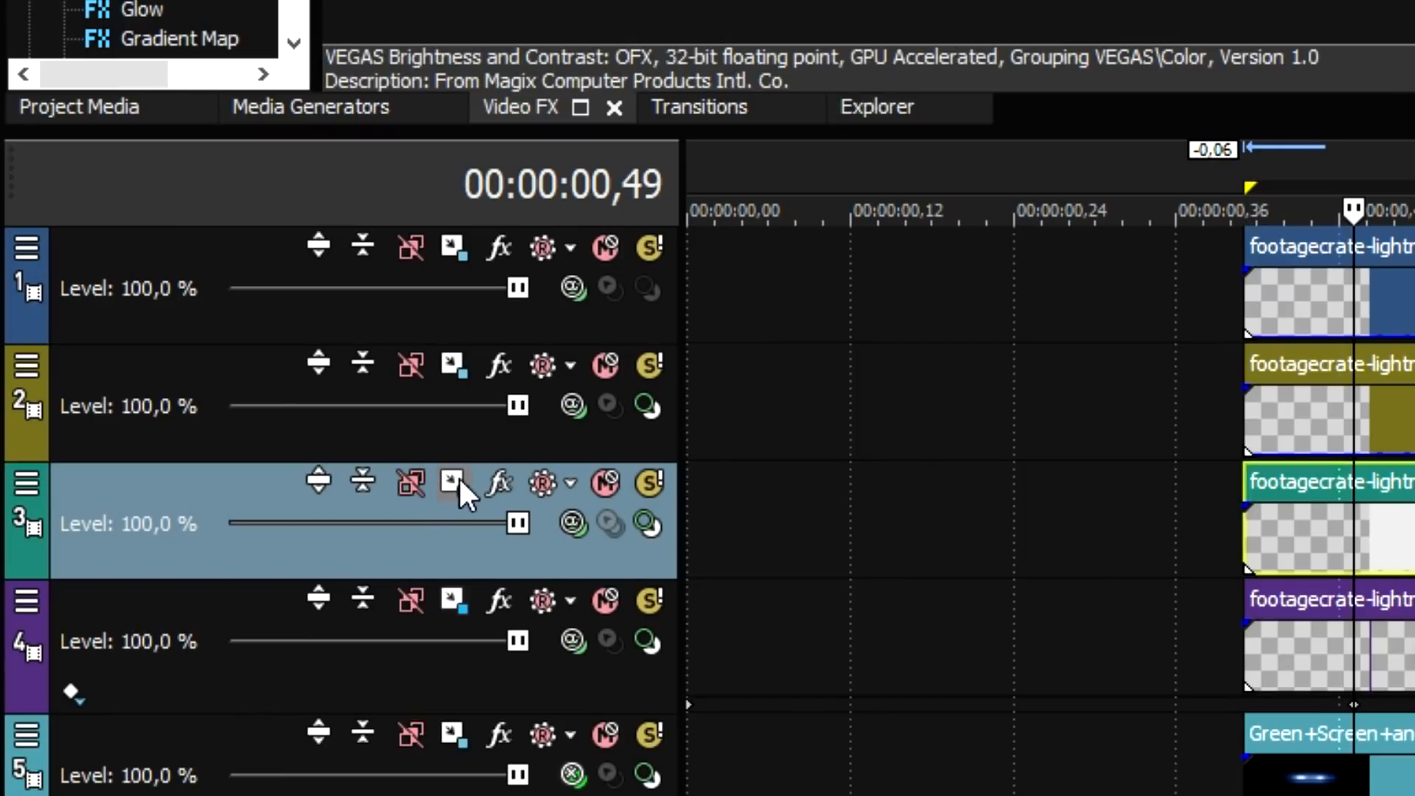
{"action": "left_click", "coordinate": [457, 479]}
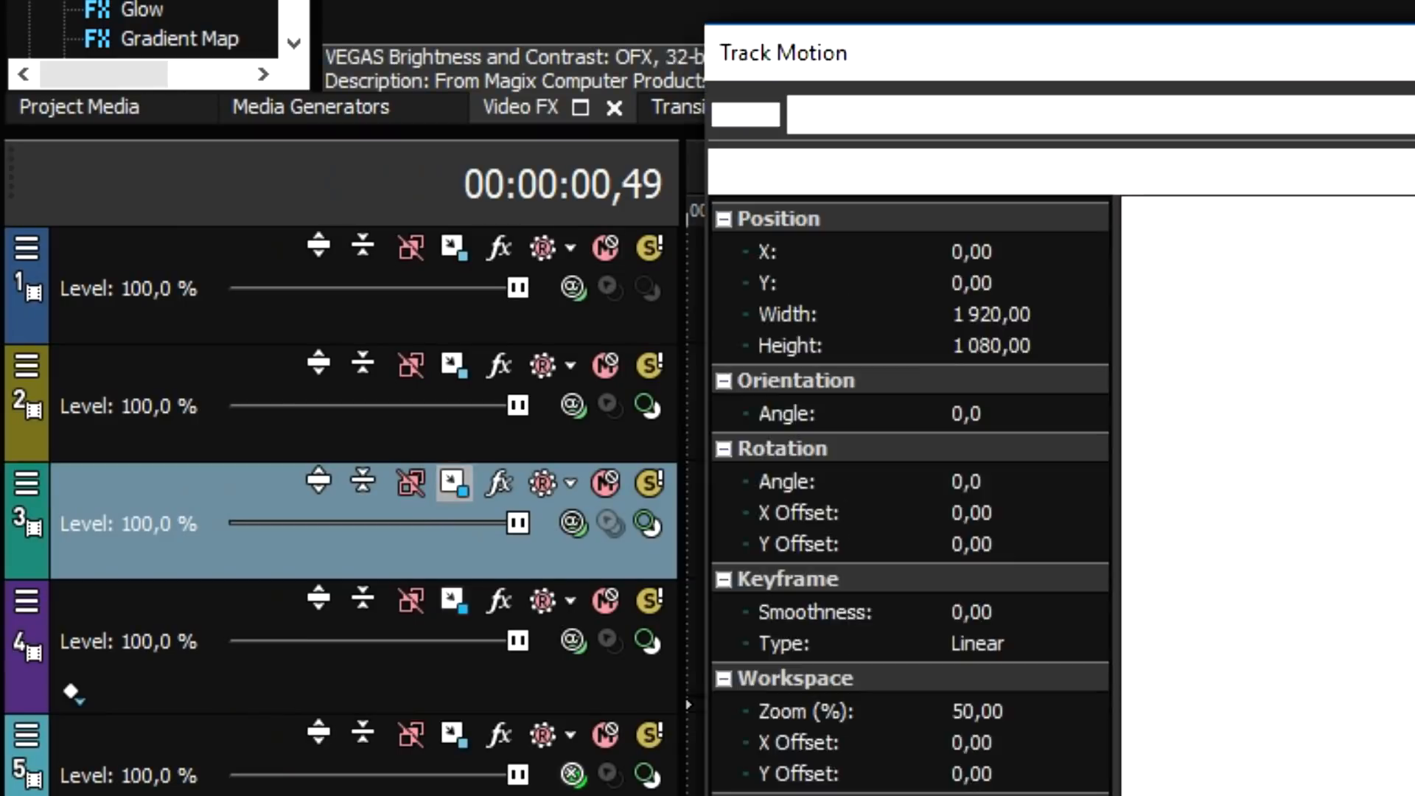
{"action": "left_click_drag", "start_coordinate": [853, 594], "coordinate": [830, 587]}
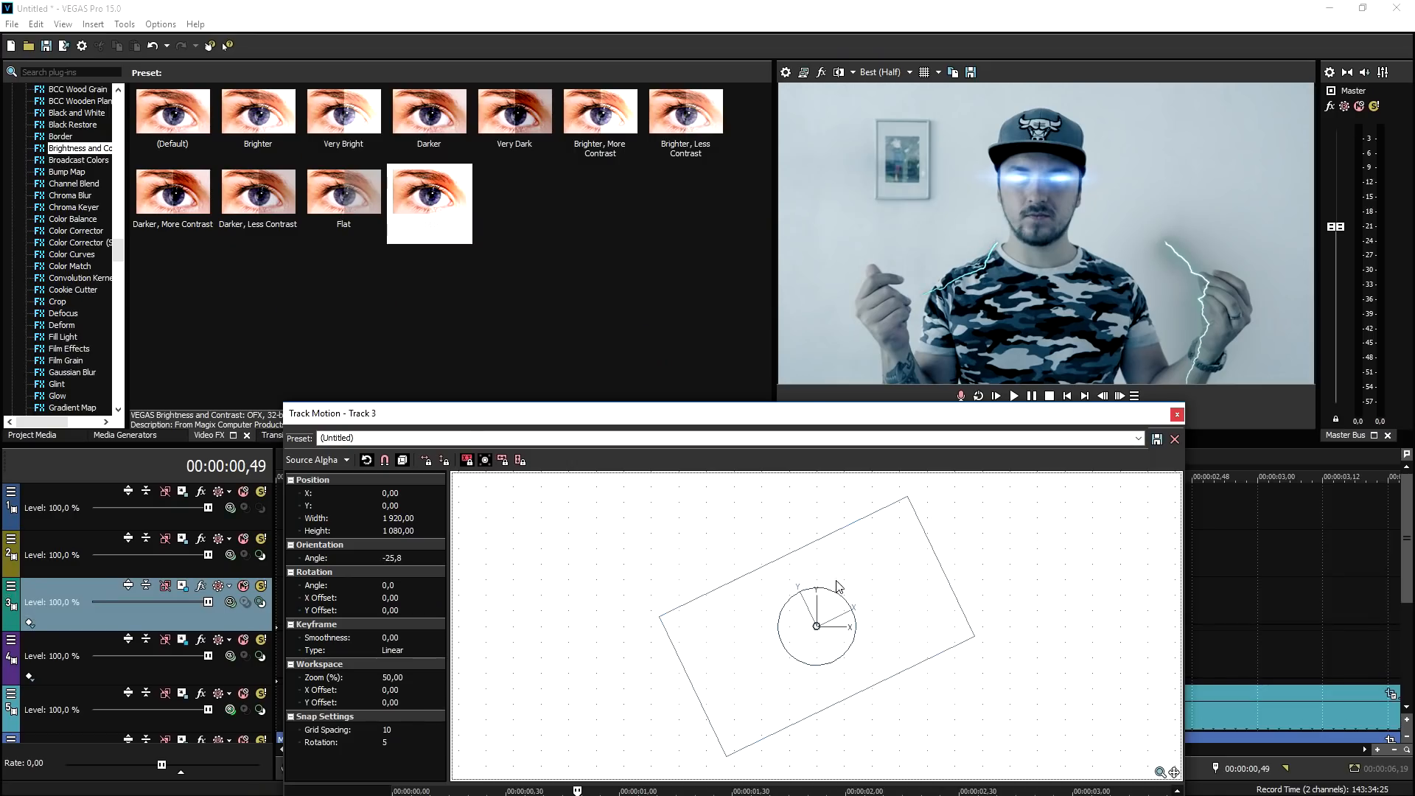
{"action": "left_click_drag", "start_coordinate": [906, 498], "coordinate": [931, 470]}
{"action": "left_click_drag", "start_coordinate": [914, 555], "coordinate": [946, 545]}
{"action": "left_click", "coordinate": [1177, 415]}
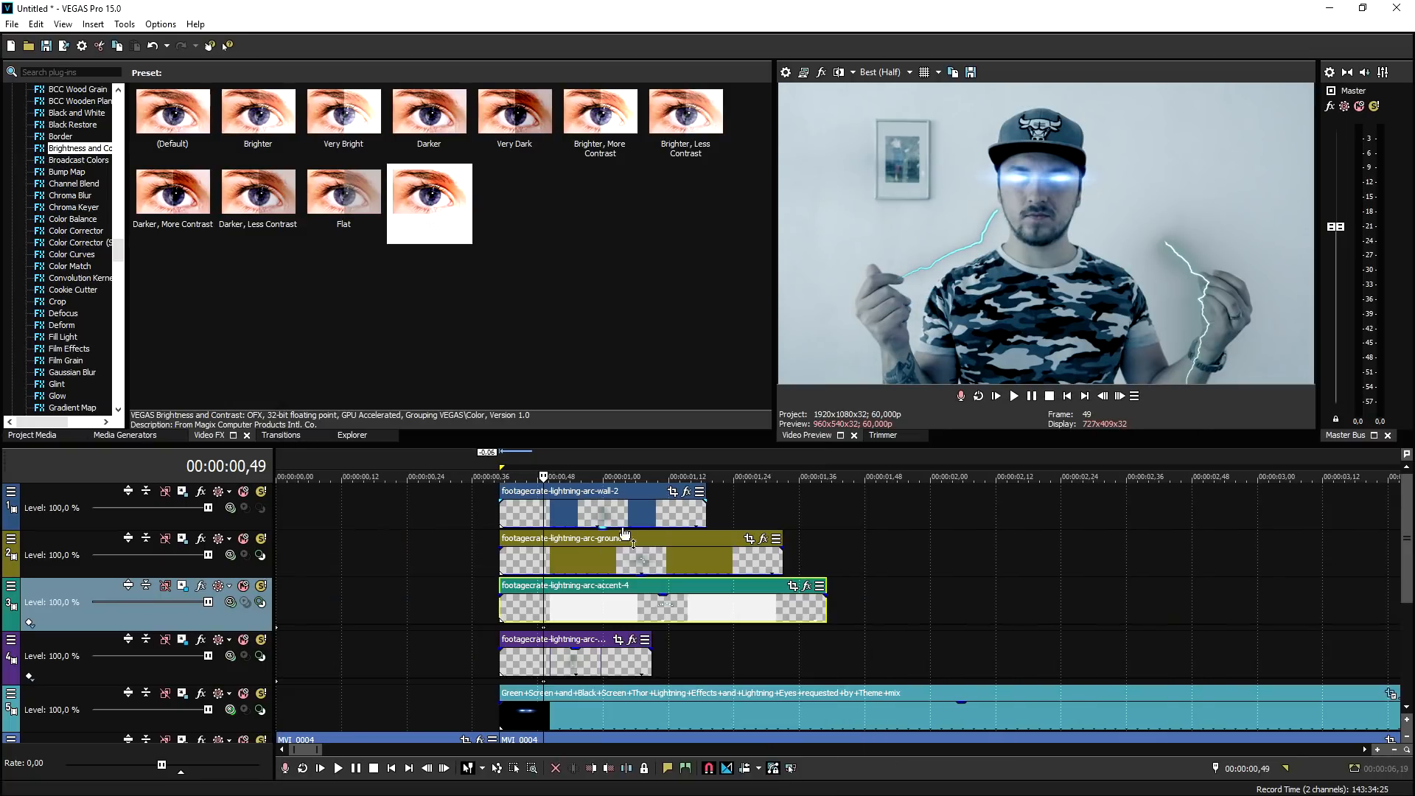
Offset the footagecrate-lightning-arc-ground-8 track to about X 328, Y -467 with Track Motion, placing its bolt beside the torso
{"action": "left_click", "coordinate": [597, 575]}
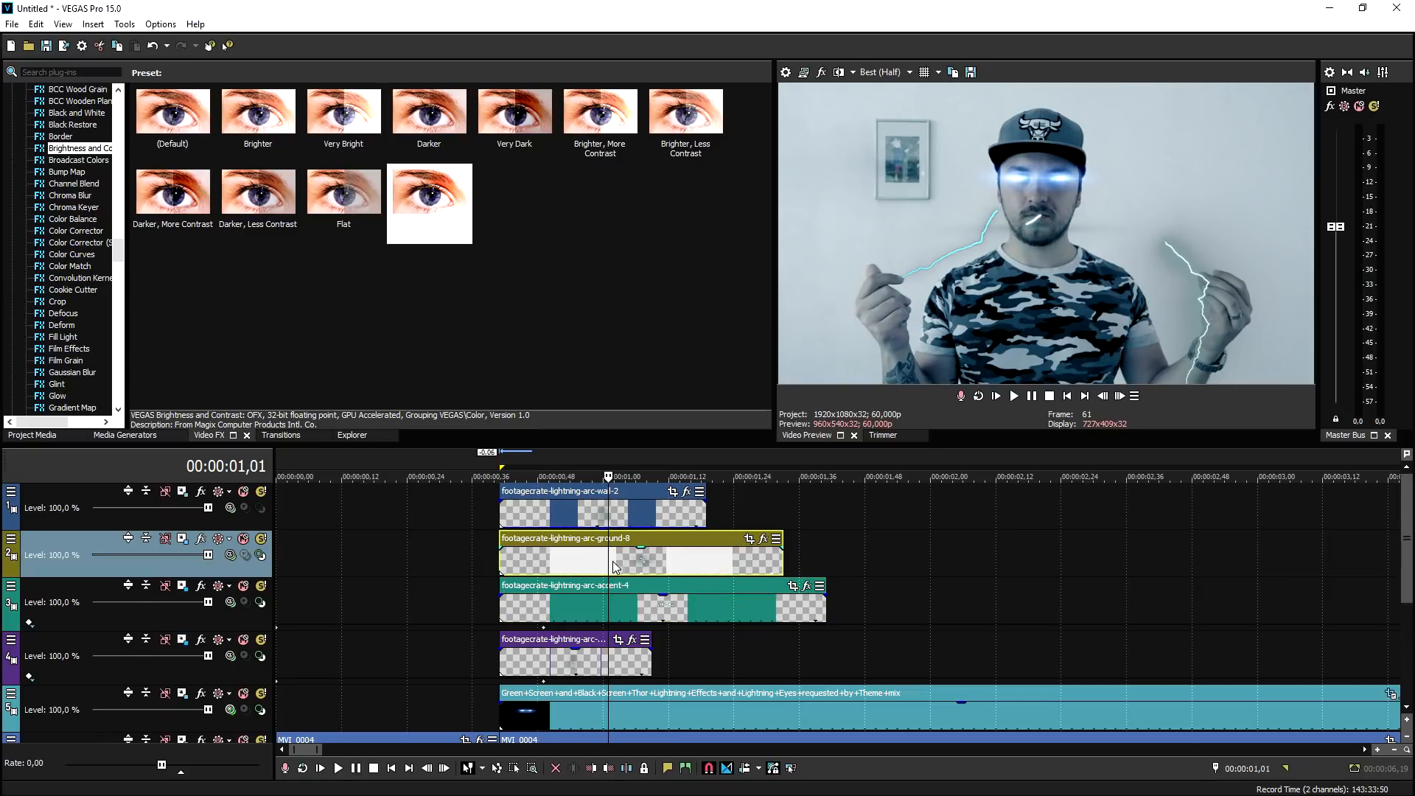
{"action": "left_click", "coordinate": [596, 615]}
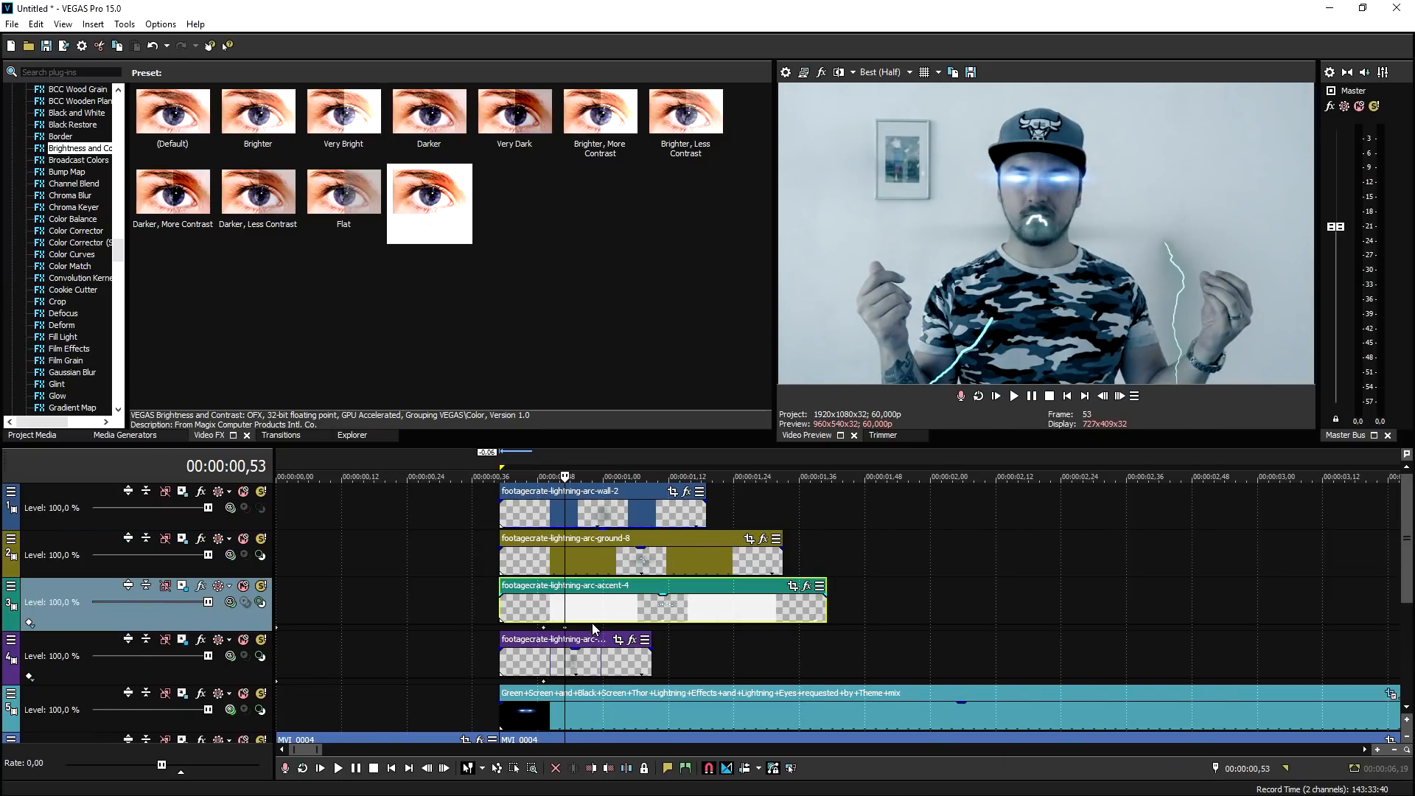
{"action": "left_click", "coordinate": [586, 567]}
{"action": "left_click", "coordinate": [613, 569]}
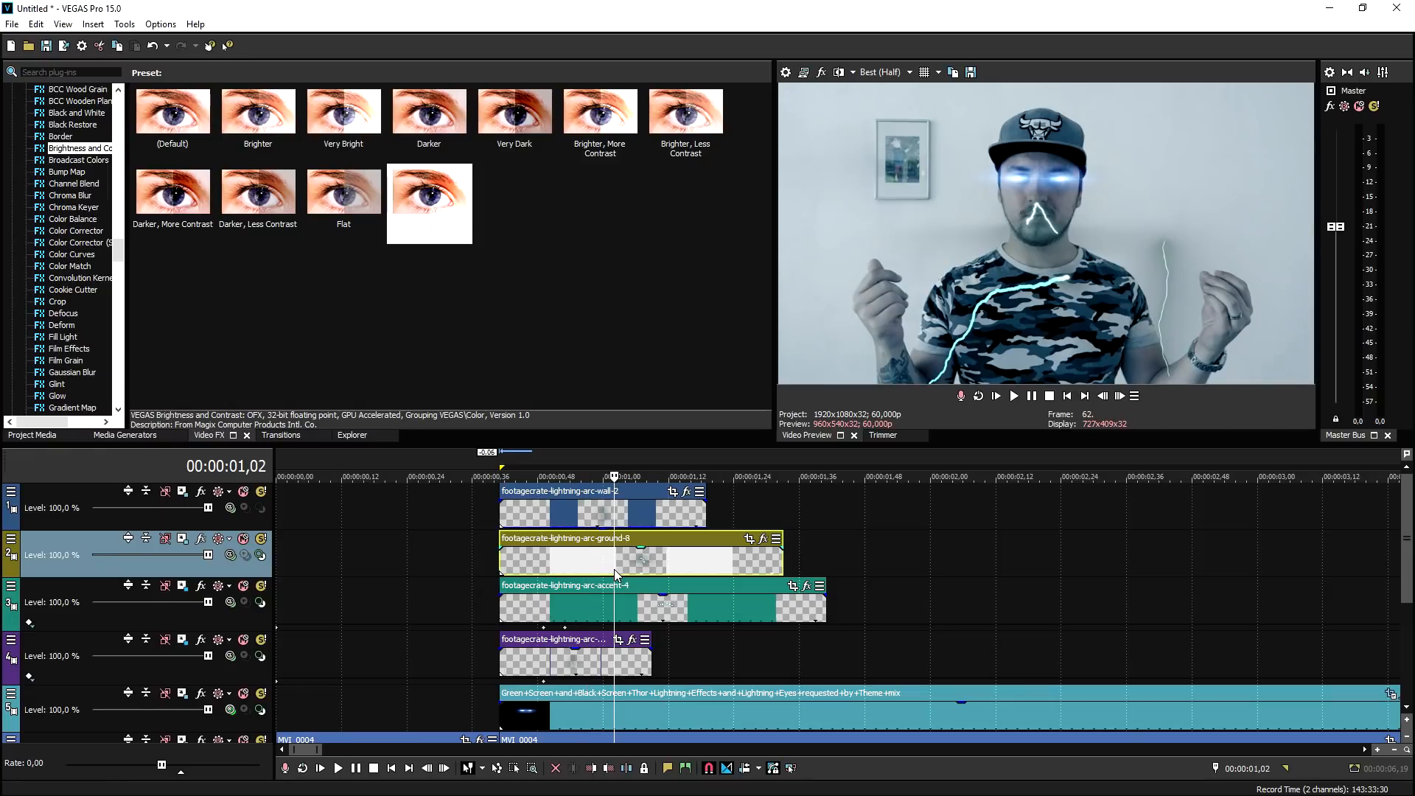
{"action": "left_click", "coordinate": [183, 539]}
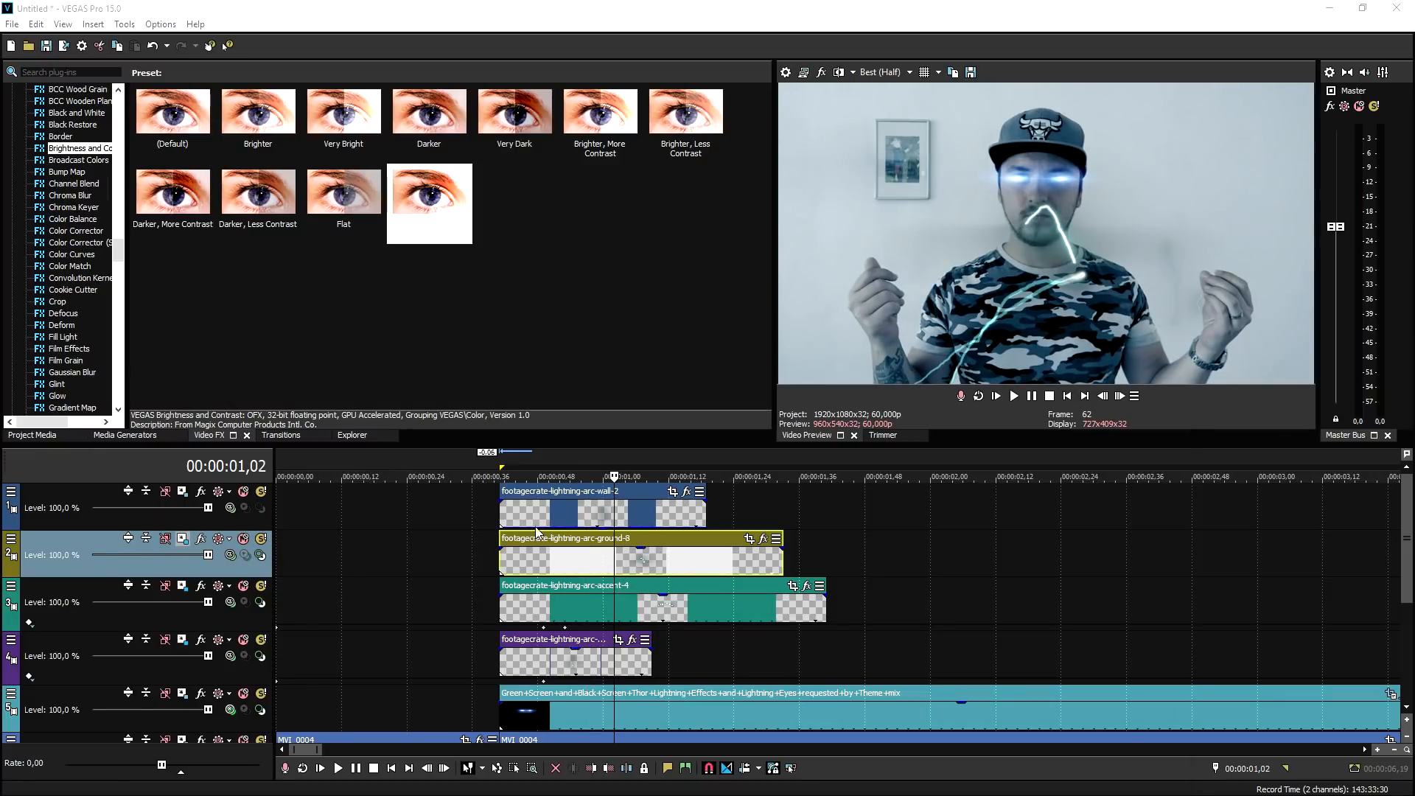
{"action": "left_click_drag", "start_coordinate": [939, 599], "coordinate": [977, 667]}
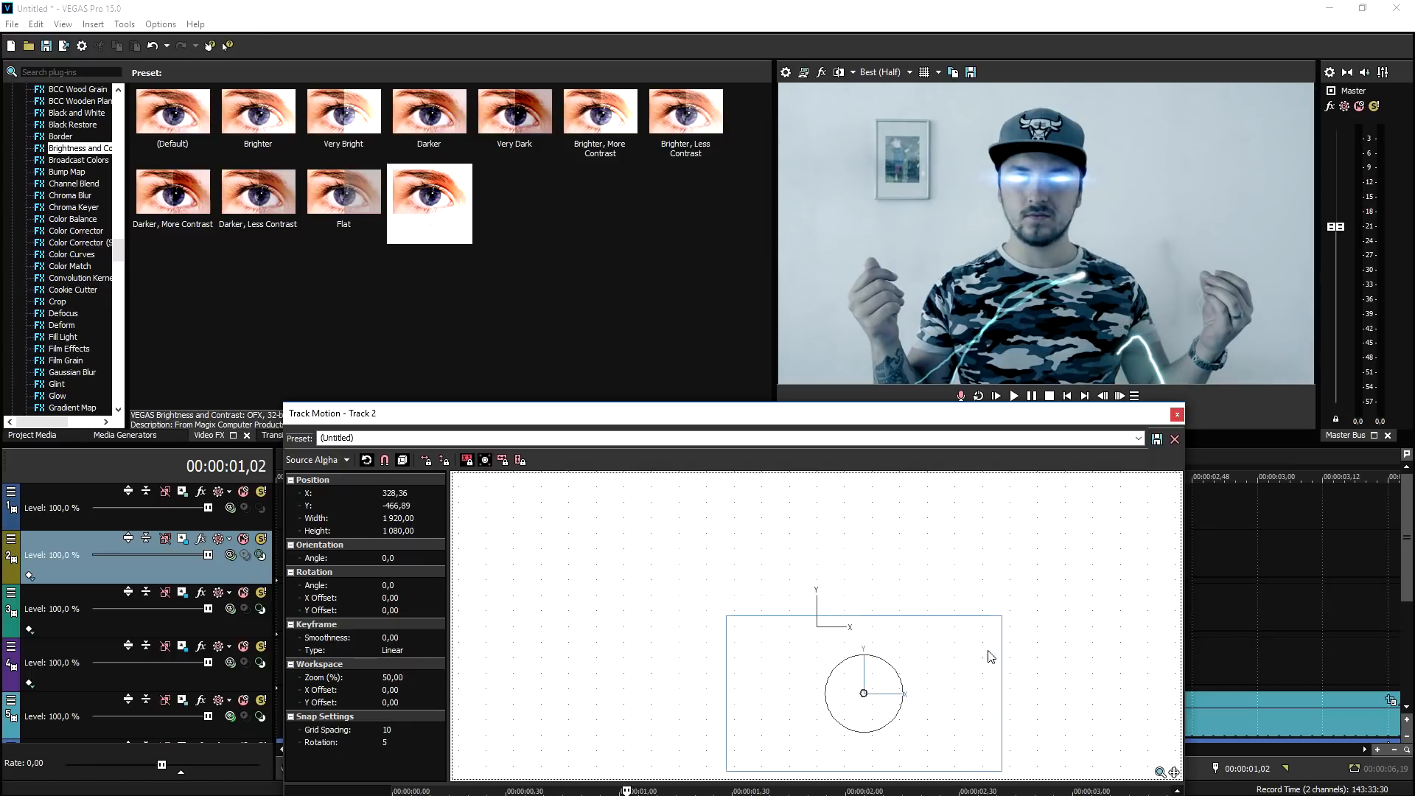
{"action": "left_click", "coordinate": [1177, 414]}
Reposition the footagecrate-lightning-arc-wall-2 track with Track Motion to move its bolt off the face
{"action": "left_click", "coordinate": [634, 524]}
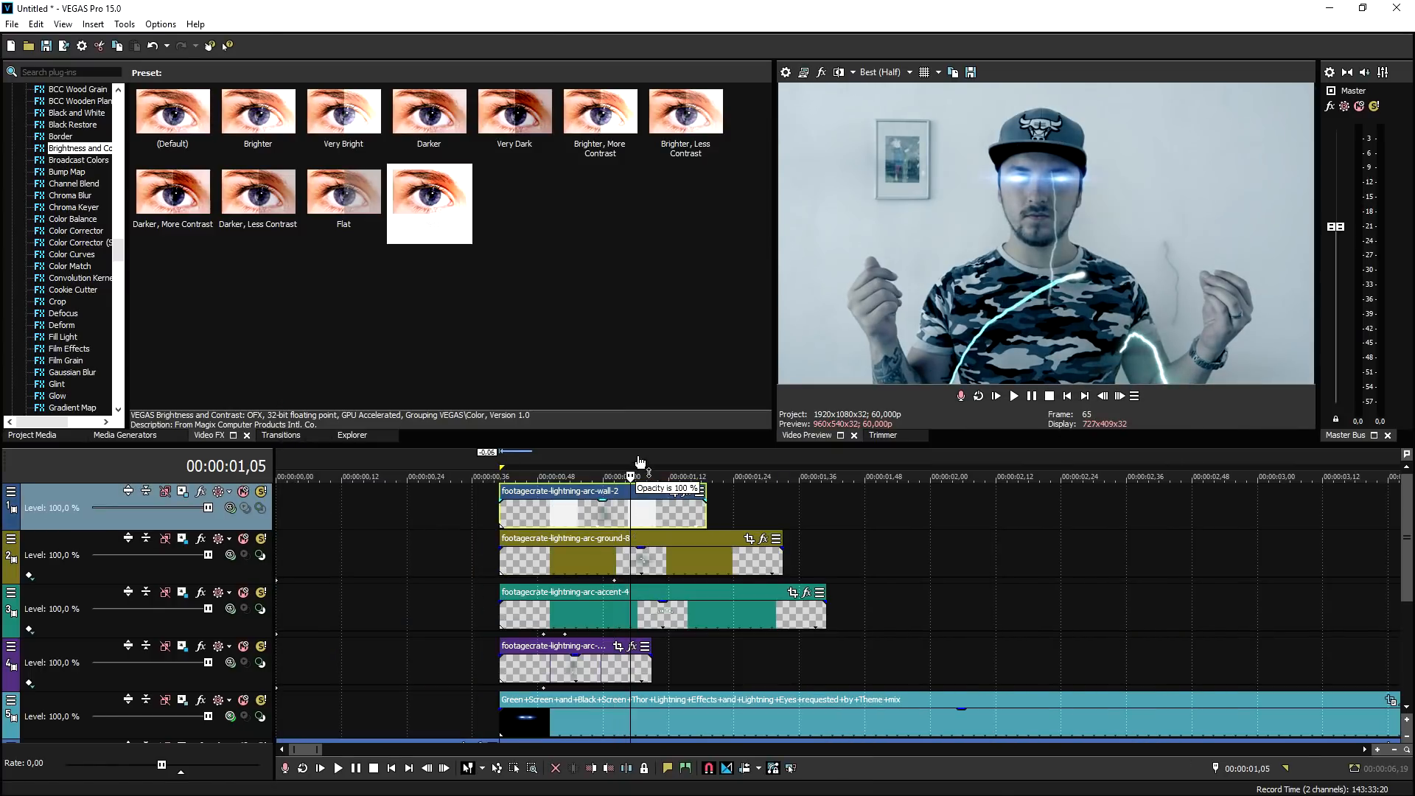
{"action": "left_click", "coordinate": [182, 492]}
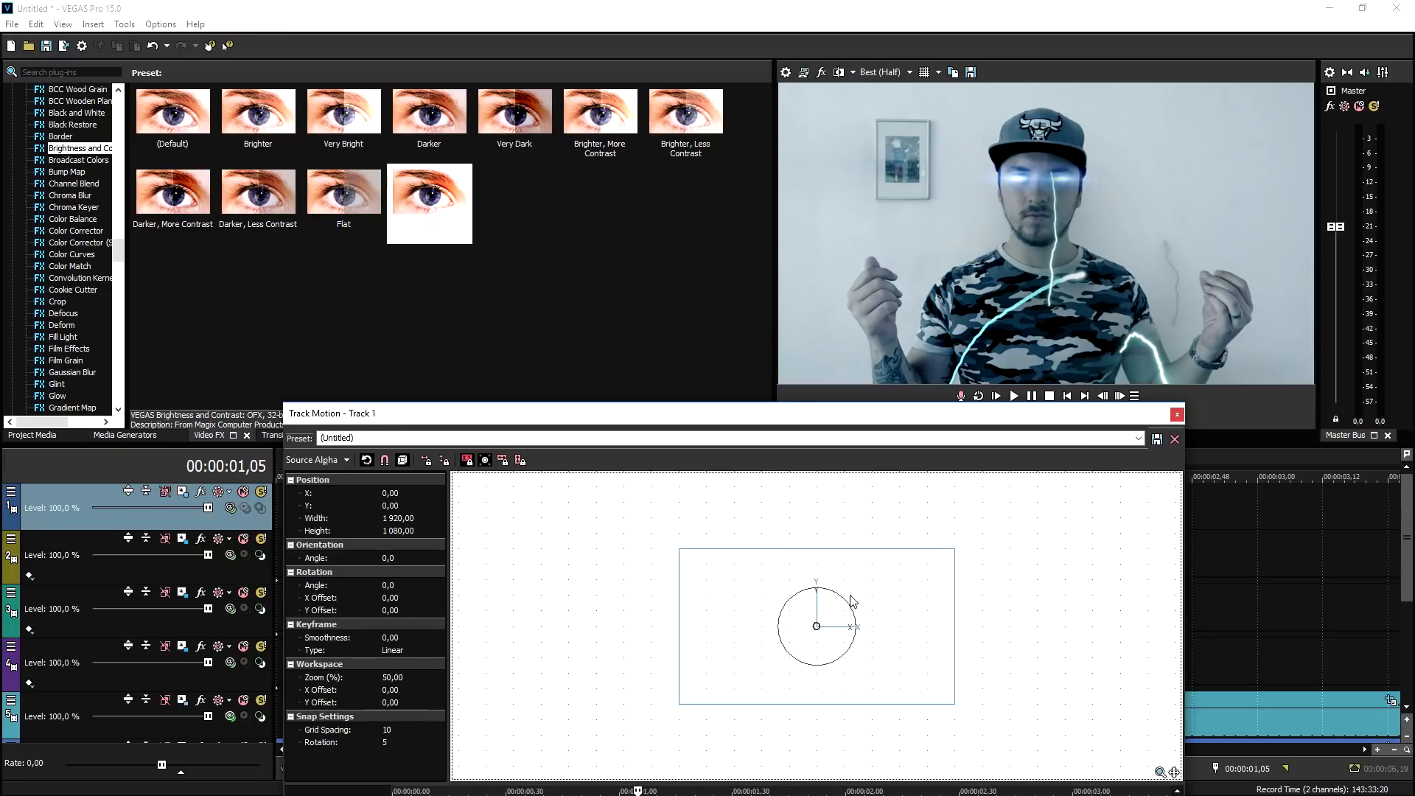
{"action": "left_click_drag", "start_coordinate": [839, 600], "coordinate": [904, 610]}
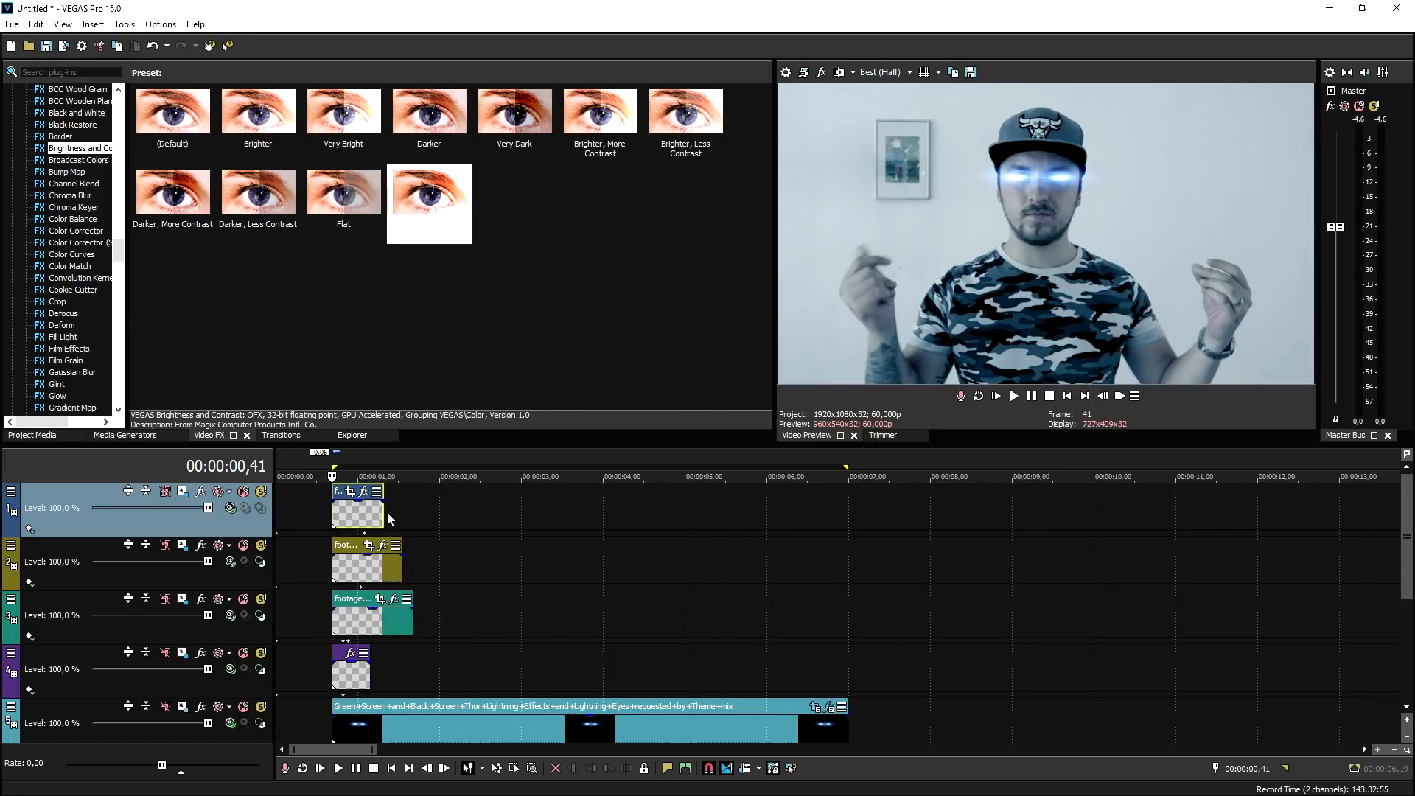
Extend all four lightning arc clips so they loop until the end of the lightning-eyes glow clip
{"action": "left_click_drag", "start_coordinate": [384, 514], "coordinate": [849, 514]}
{"action": "left_click_drag", "start_coordinate": [399, 564], "coordinate": [849, 564]}
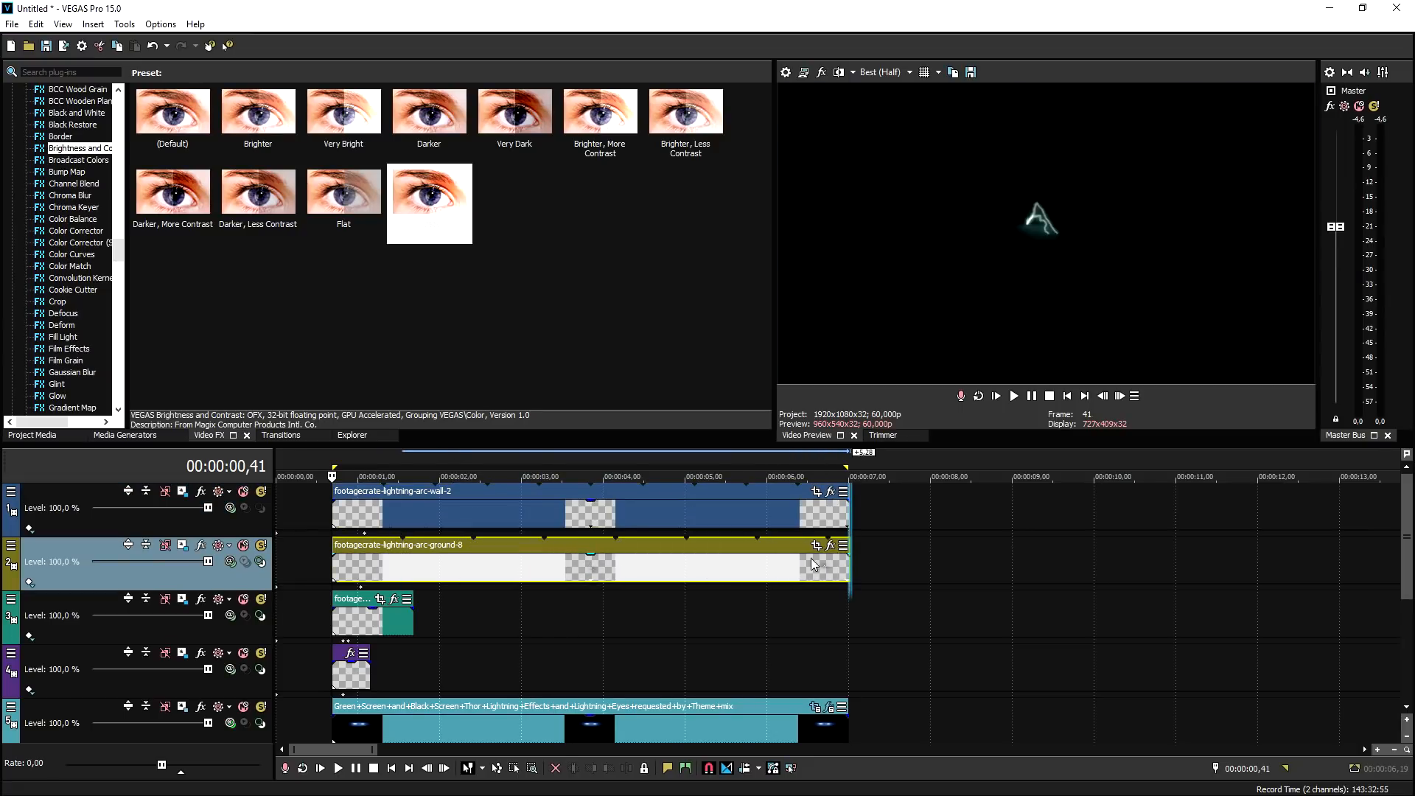
{"action": "left_click_drag", "start_coordinate": [413, 625], "coordinate": [849, 626]}
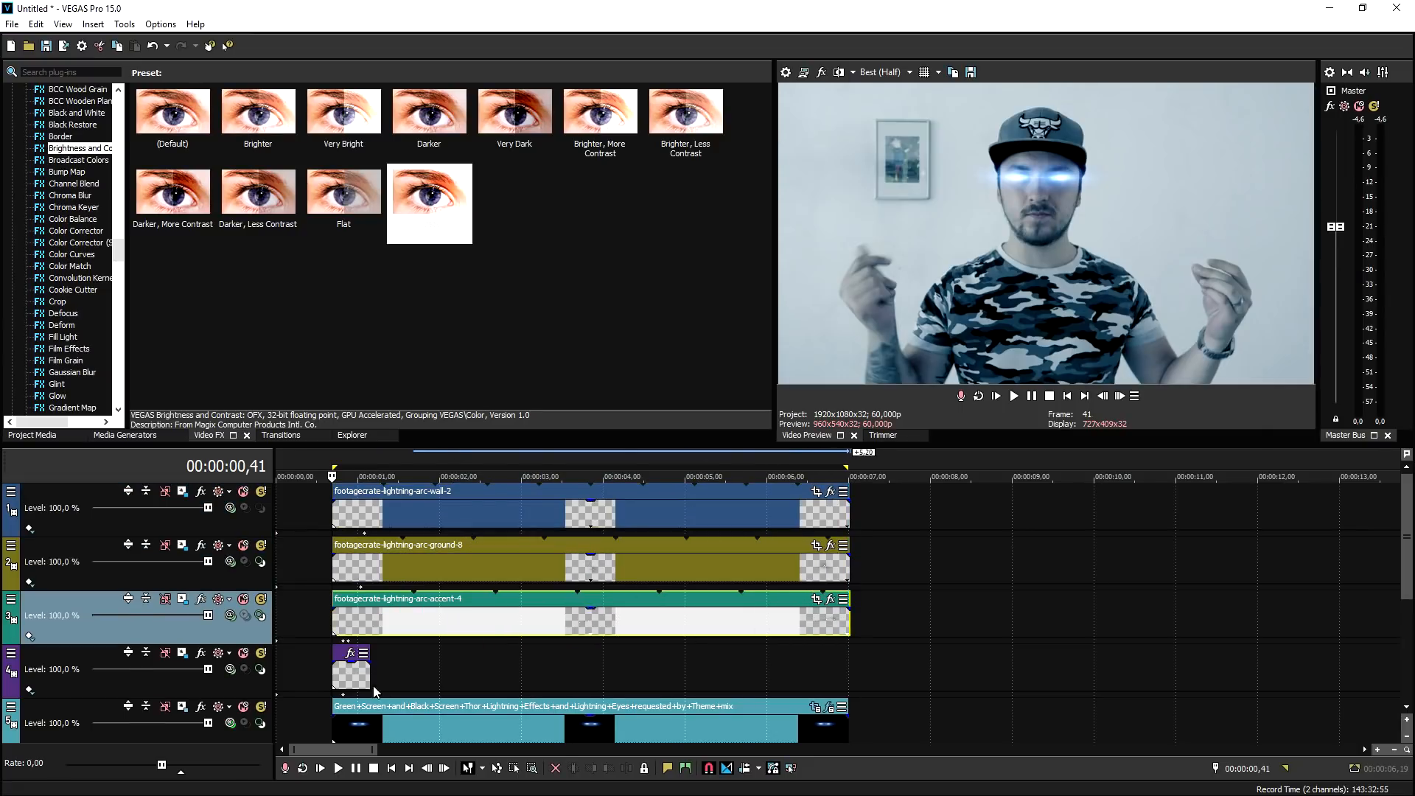
{"action": "left_click", "coordinate": [376, 675]}
{"action": "left_click_drag", "start_coordinate": [369, 672], "coordinate": [849, 672]}
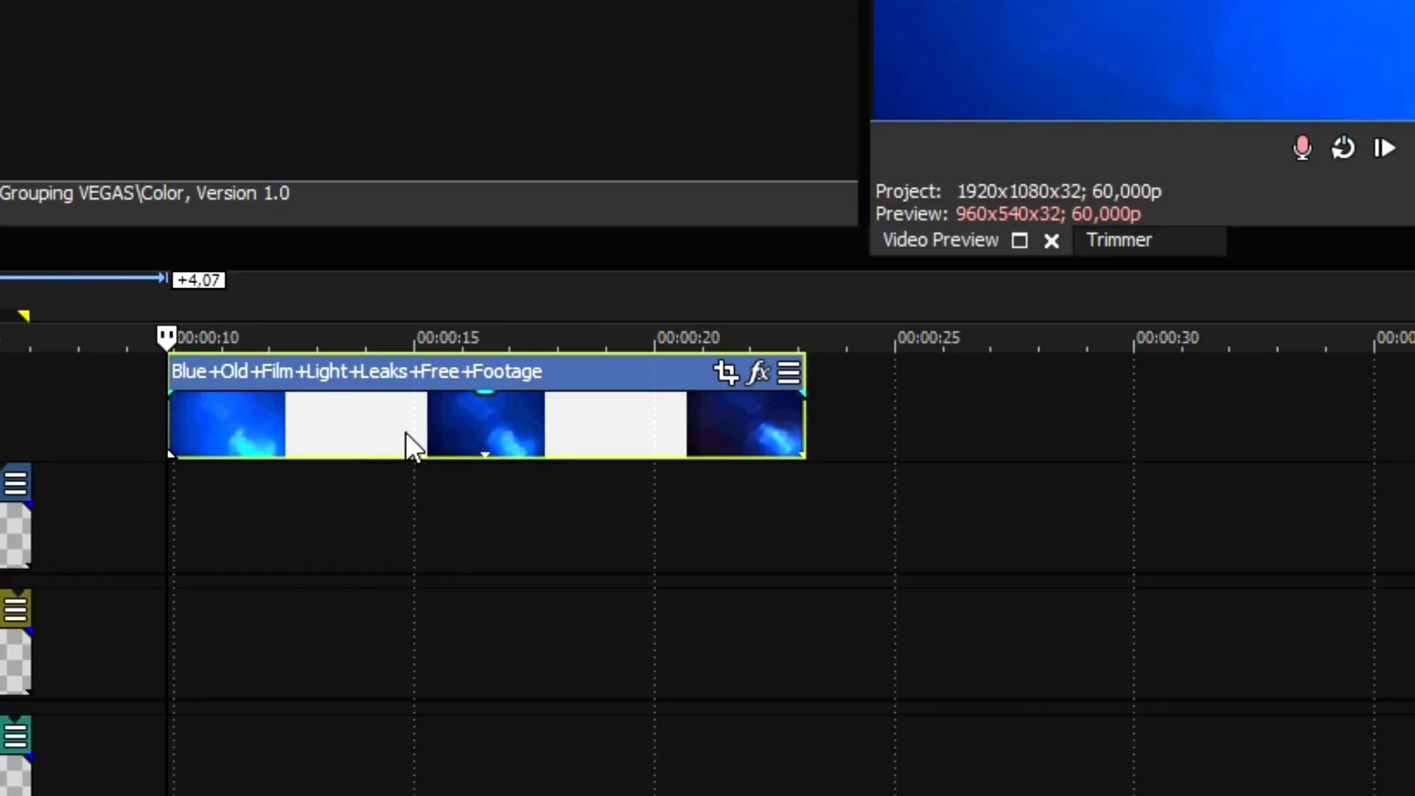
Move the Blue+Old+Film+Light+Leaks+Free+Footage clip to the lightning clips' start and split it where they end
{"action": "key", "text": "space"}
{"action": "scroll", "coordinate": [391, 425], "scroll_direction": "down", "scroll_amount": 2}
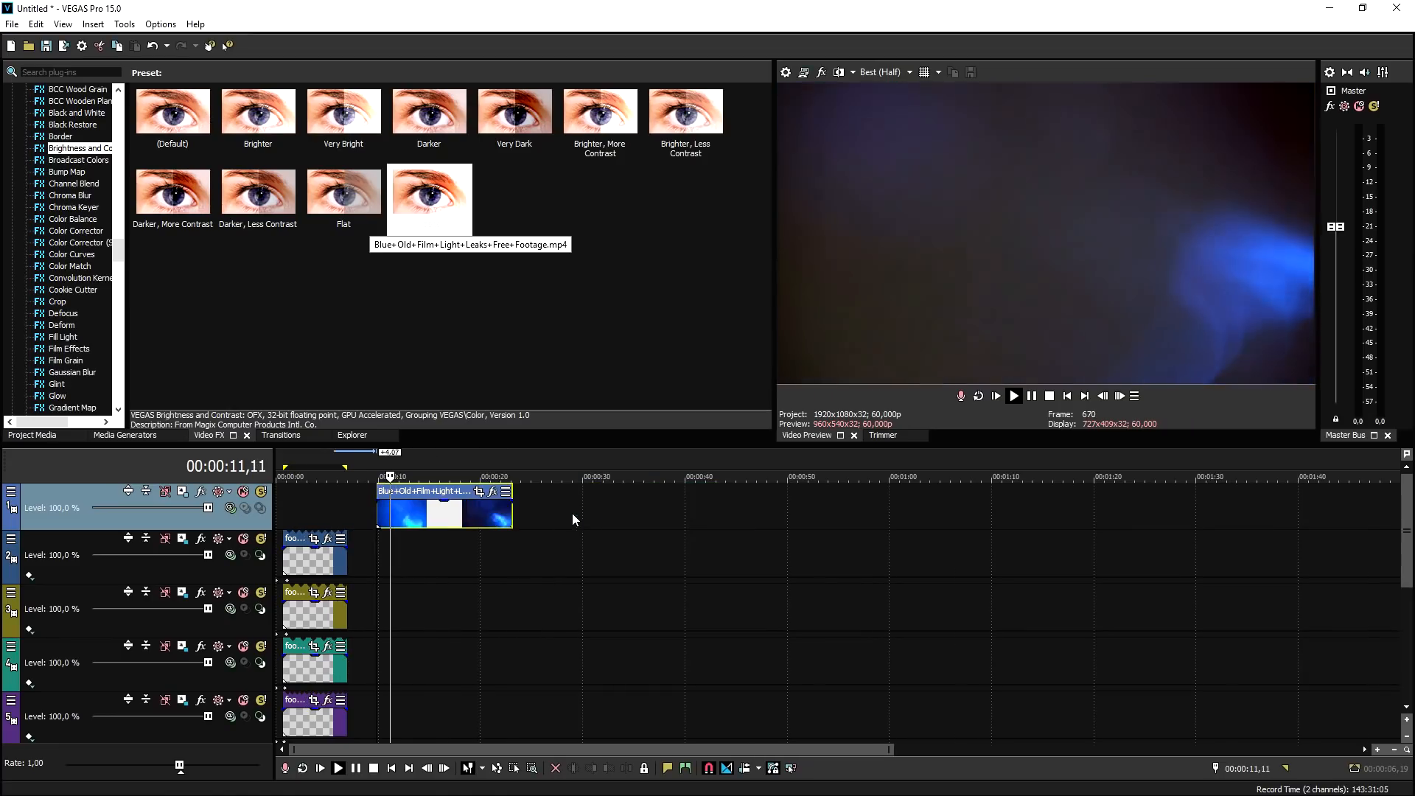
{"action": "left_click_drag", "start_coordinate": [377, 511], "coordinate": [284, 511]}
{"action": "scroll", "coordinate": [712, 533], "scroll_direction": "up", "scroll_amount": 6}
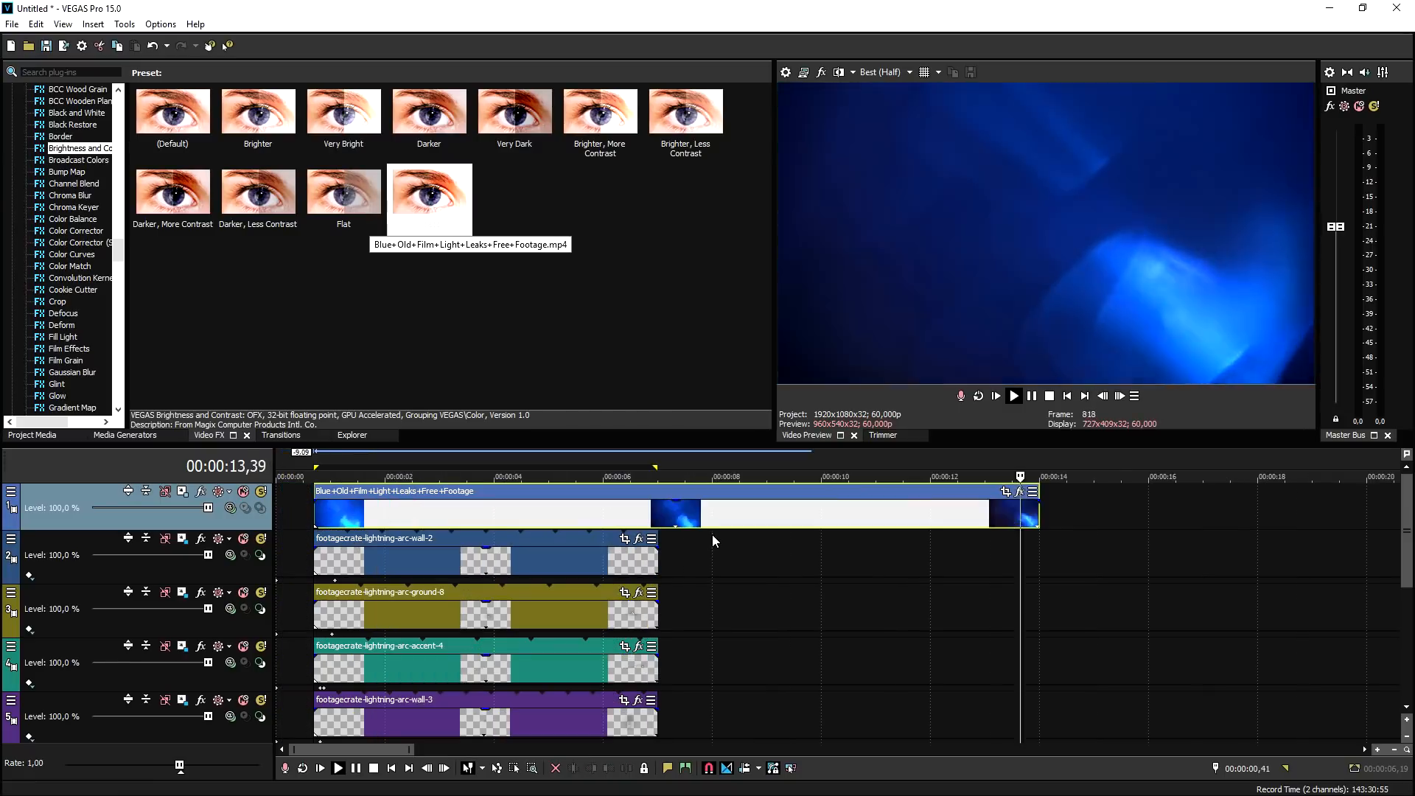
{"action": "key", "text": "space"}
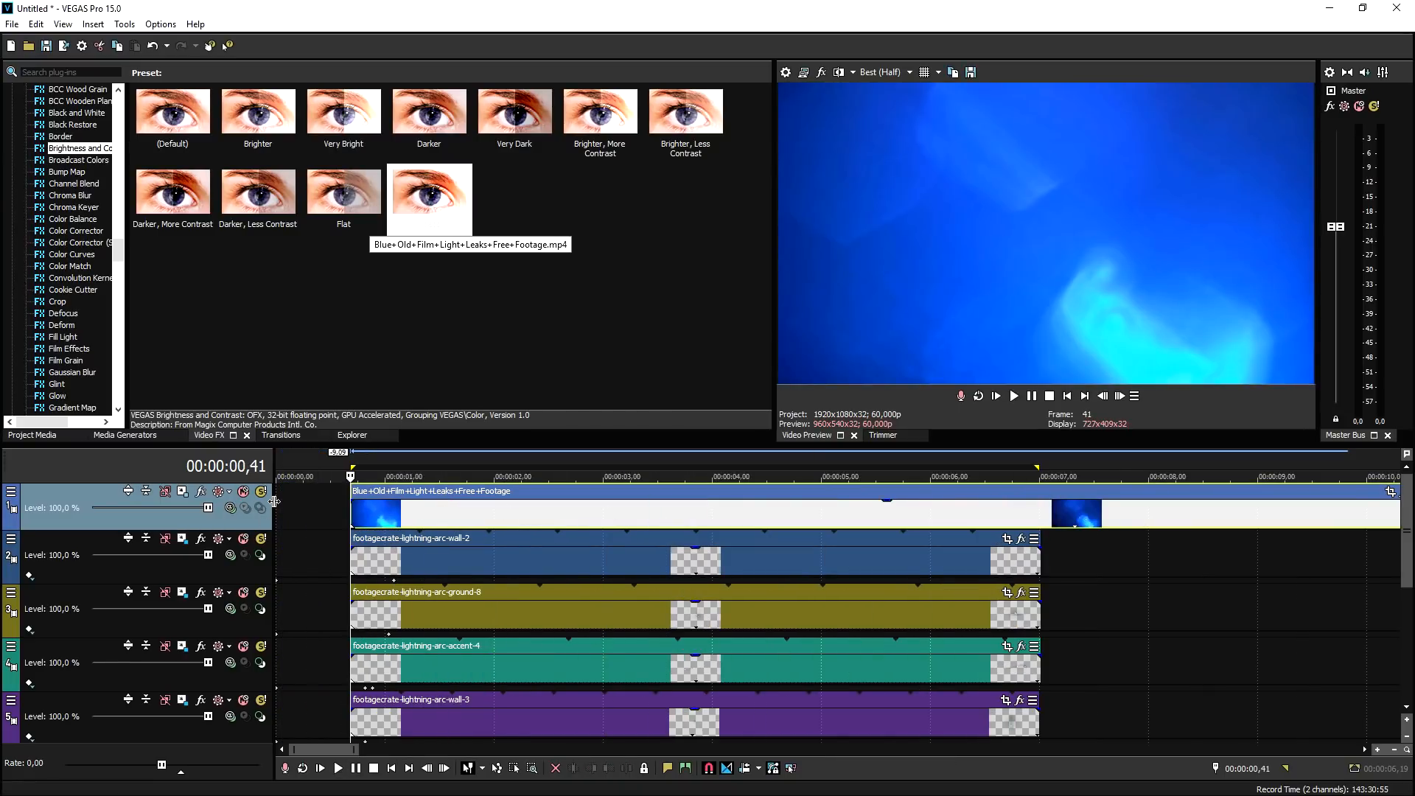
{"action": "left_click", "coordinate": [1040, 520]}
{"action": "key", "text": "s"}
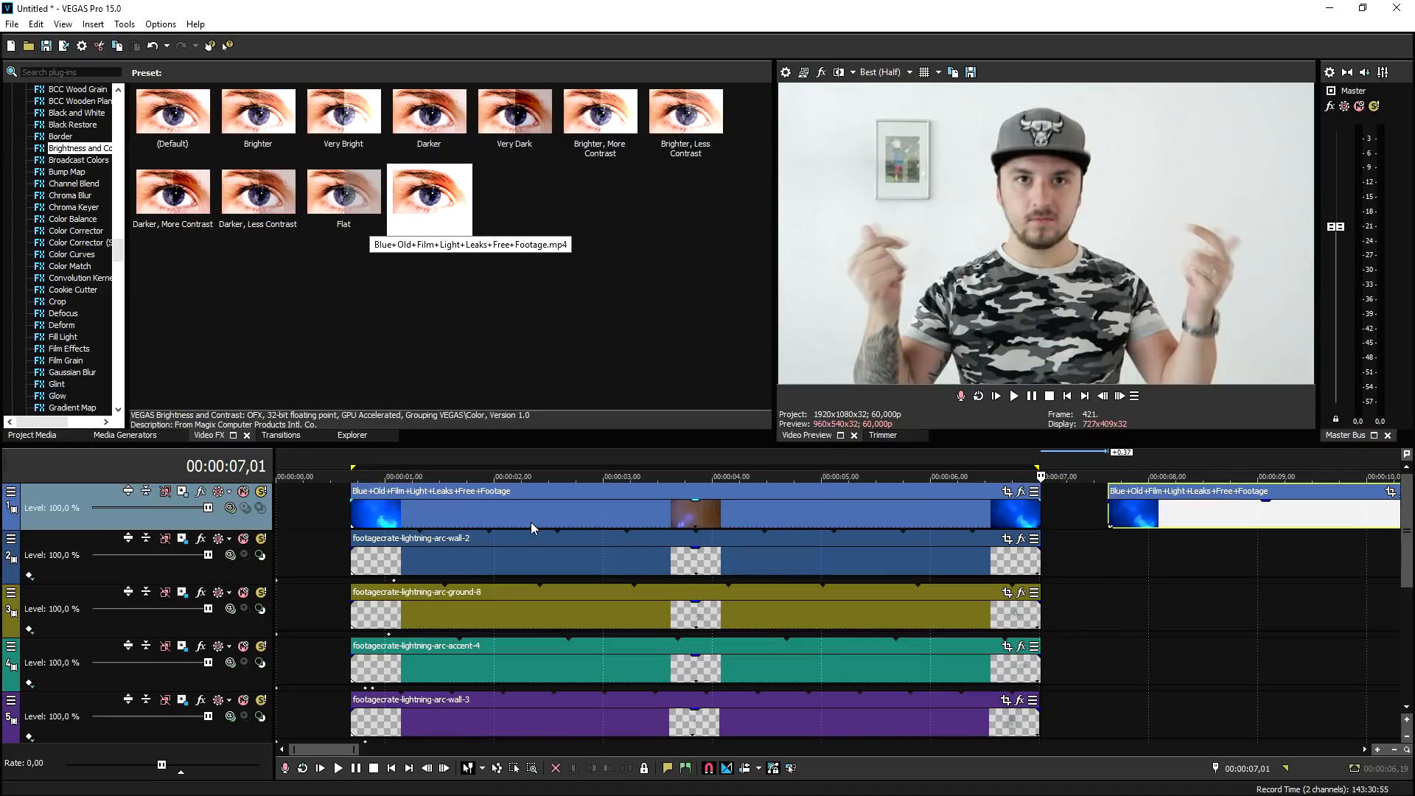
Set the compositing mode of the blue light leaks track to Screen
{"action": "left_click", "coordinate": [512, 509]}
{"action": "left_click", "coordinate": [230, 508]}
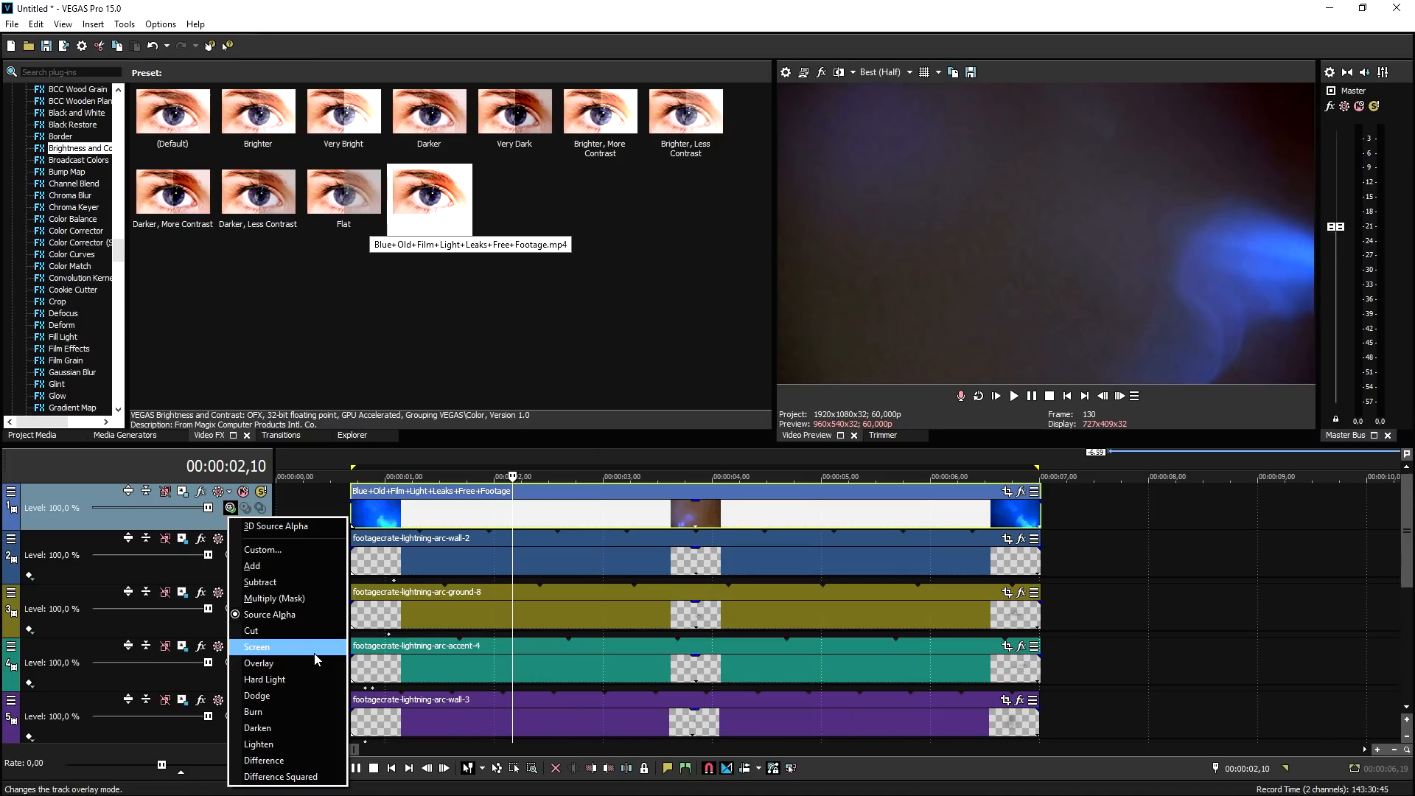
{"action": "left_click", "coordinate": [314, 653]}
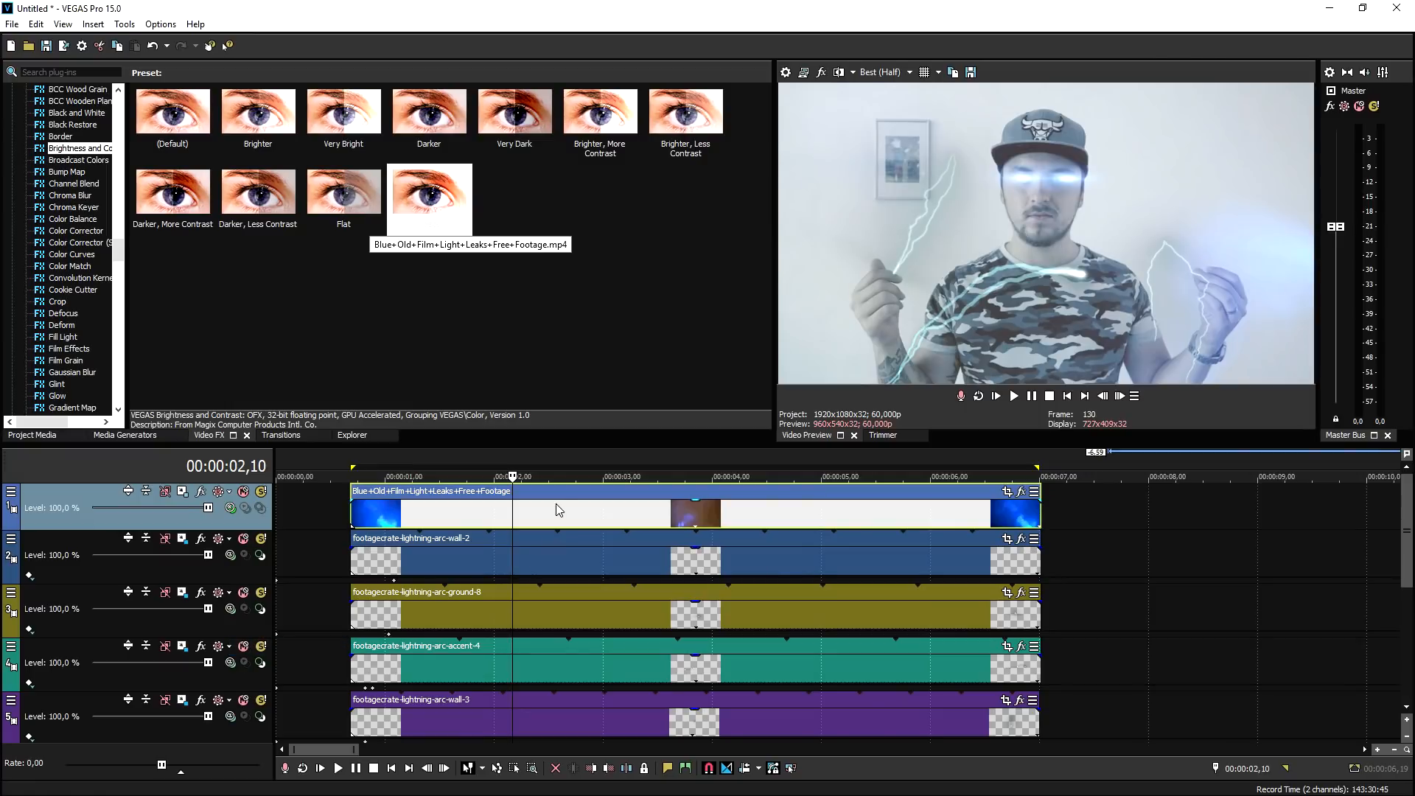
{"action": "left_click_drag", "start_coordinate": [560, 507], "coordinate": [559, 517]}
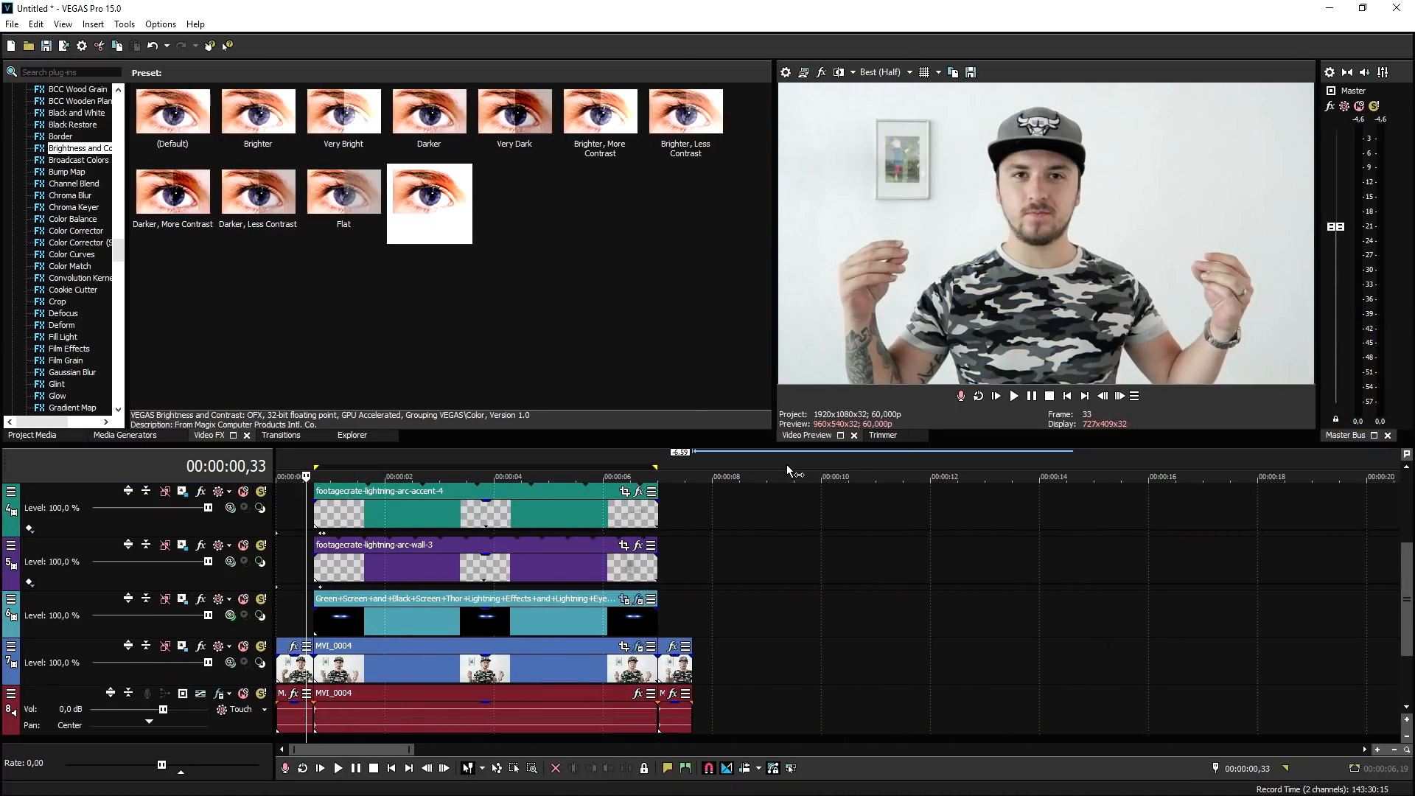
{"action": "scroll", "coordinate": [787, 467], "scroll_direction": "up", "scroll_amount": 2}
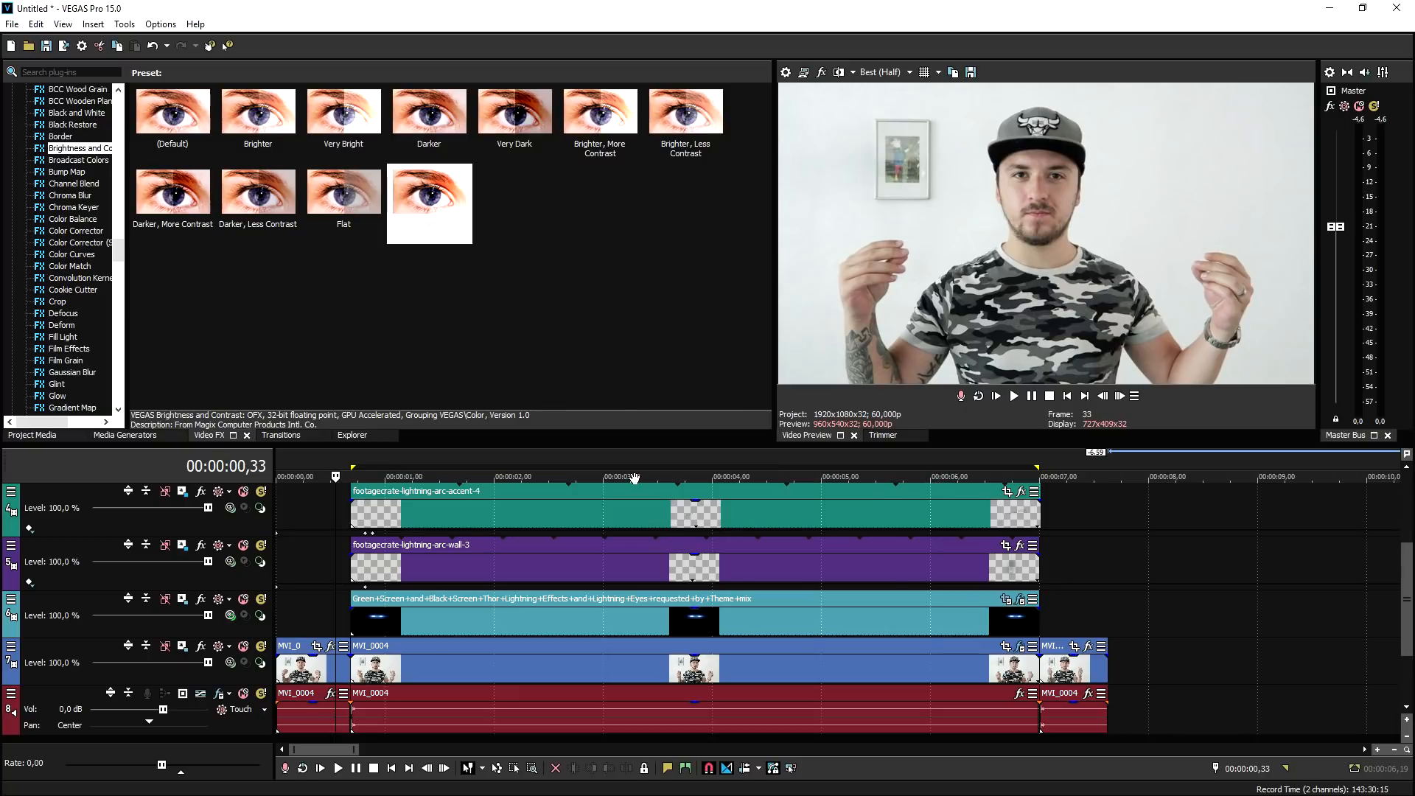
{"action": "scroll", "coordinate": [635, 478], "scroll_direction": "up", "scroll_amount": 3}
{"action": "scroll", "coordinate": [634, 479], "scroll_direction": "down", "scroll_amount": 4}
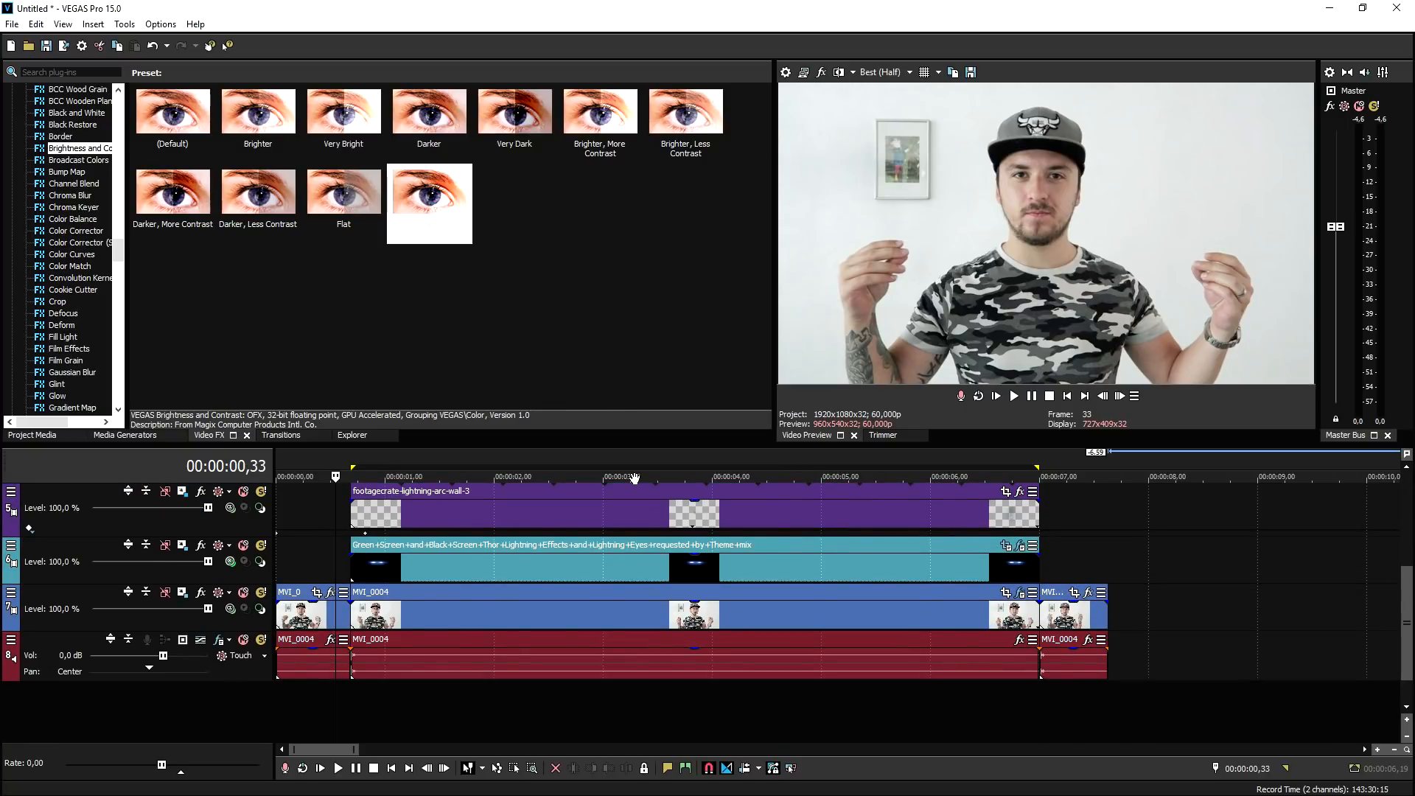